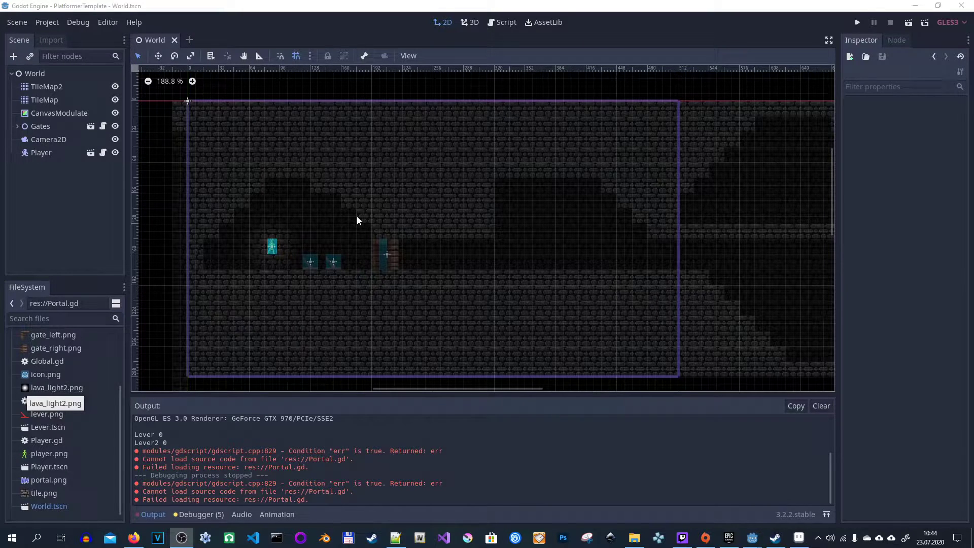
# Bring the Godot editor with the World scene to the front for a test run
pyautogui.click(387, 217)
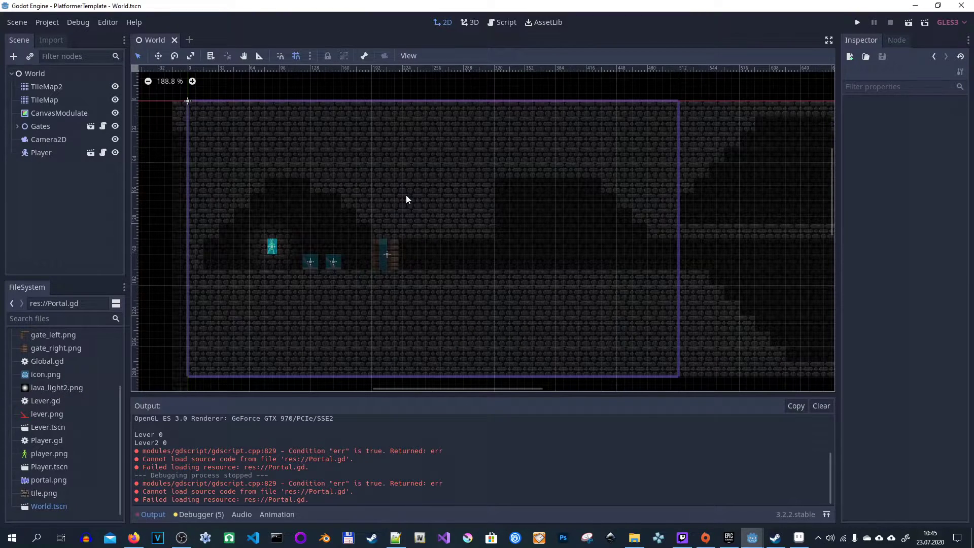
pyautogui.press('F5')
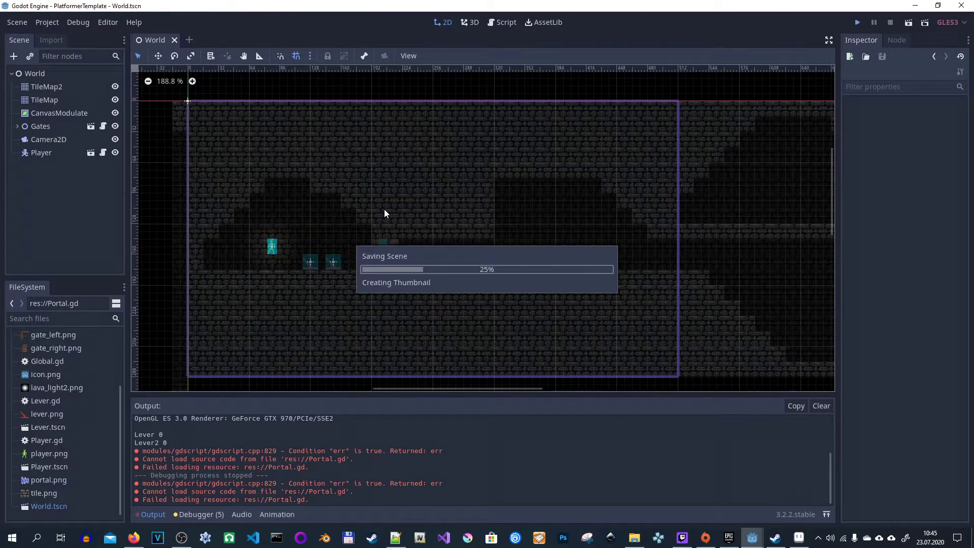
pyautogui.press('Right')
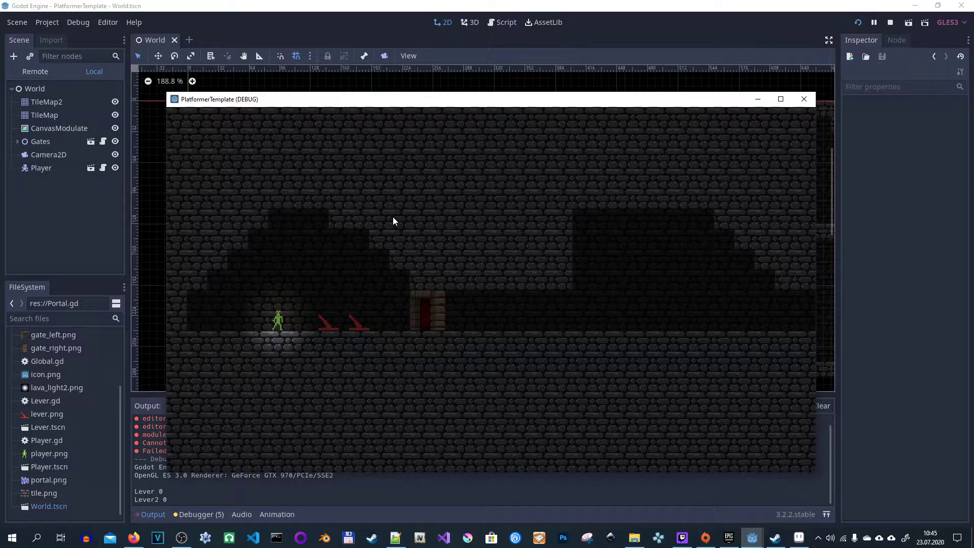
pyautogui.press('Left')
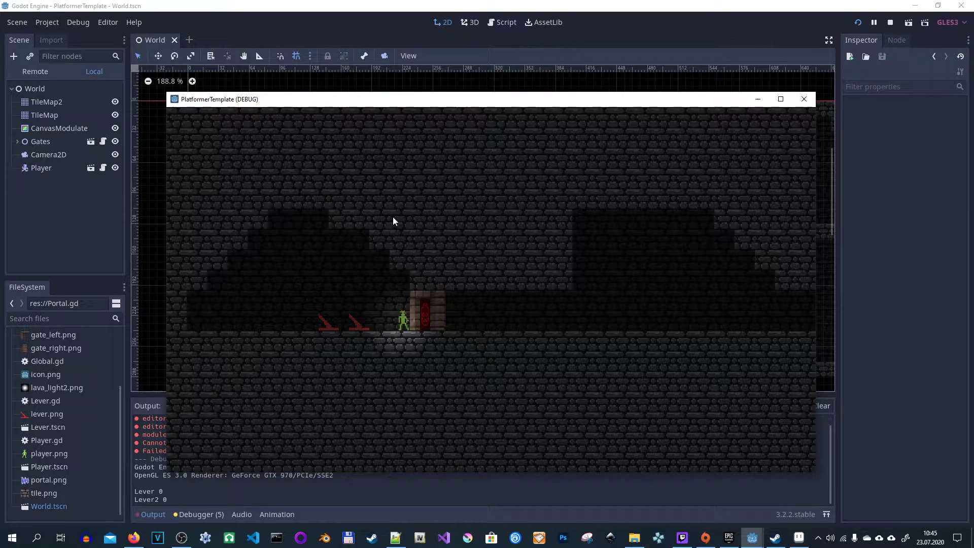
pyautogui.press('Left')
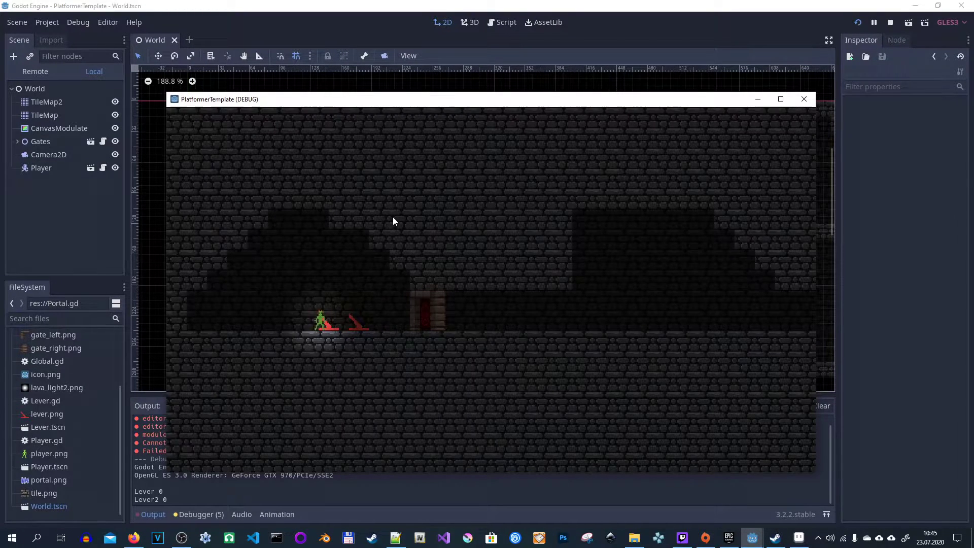
pyautogui.press('Right')
pyautogui.press('e')
pyautogui.press('Right')
pyautogui.press('Right')
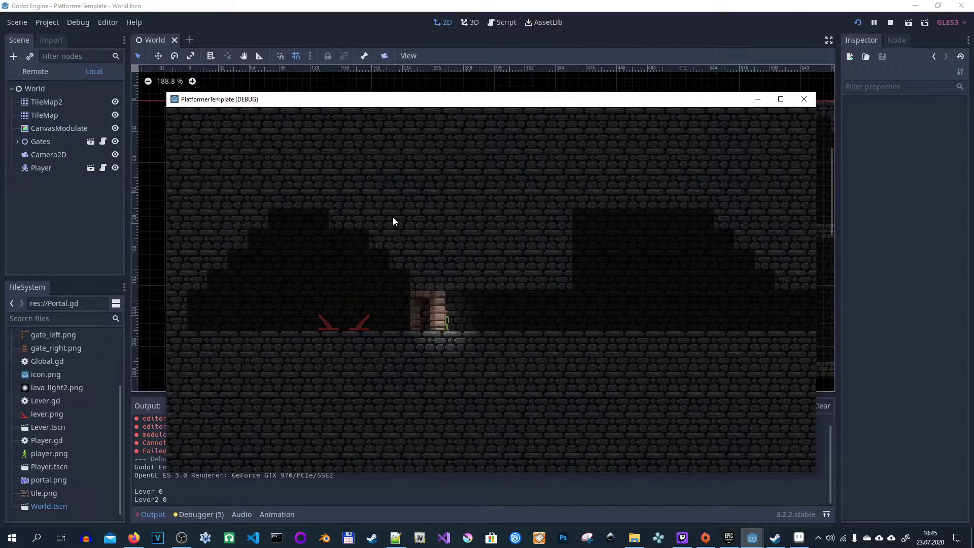
pyautogui.press('Right')
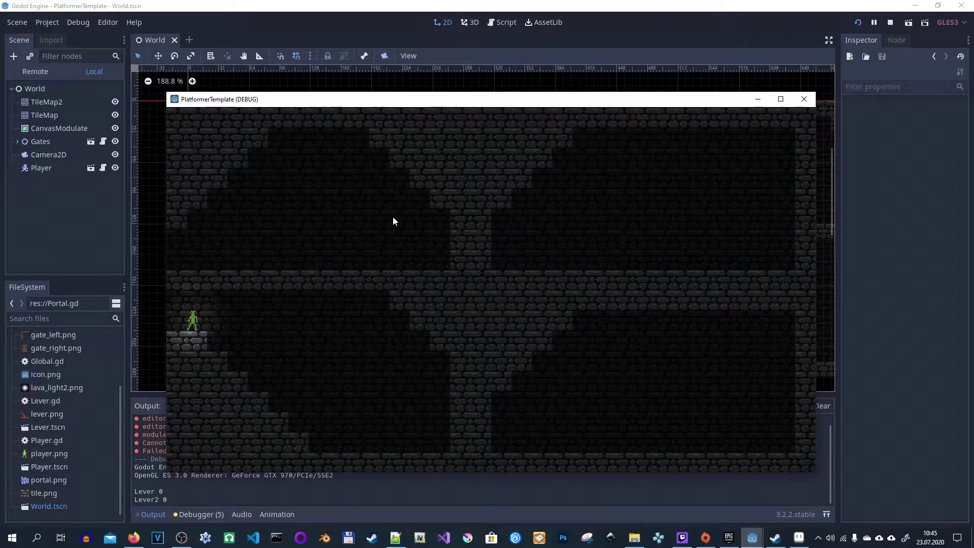
pyautogui.press('Right')
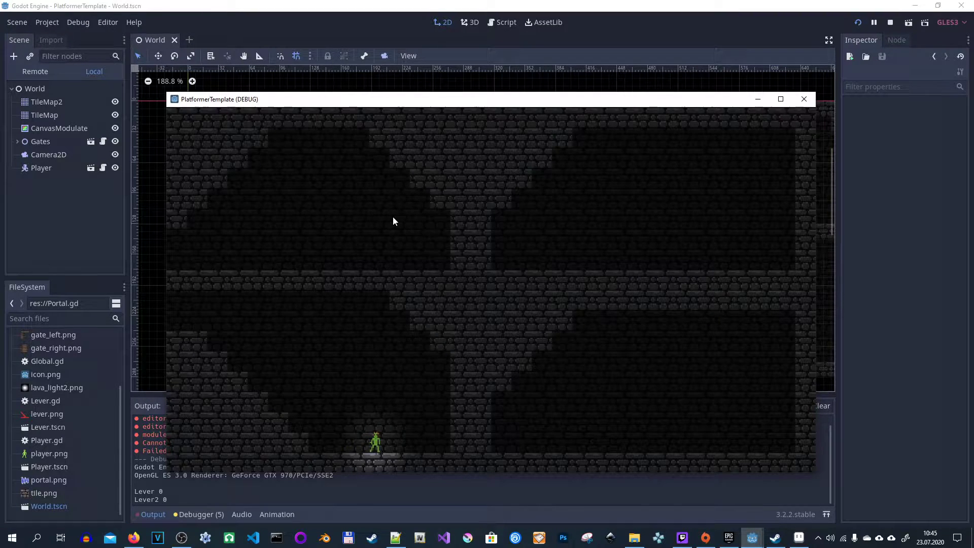
pyautogui.press('Left')
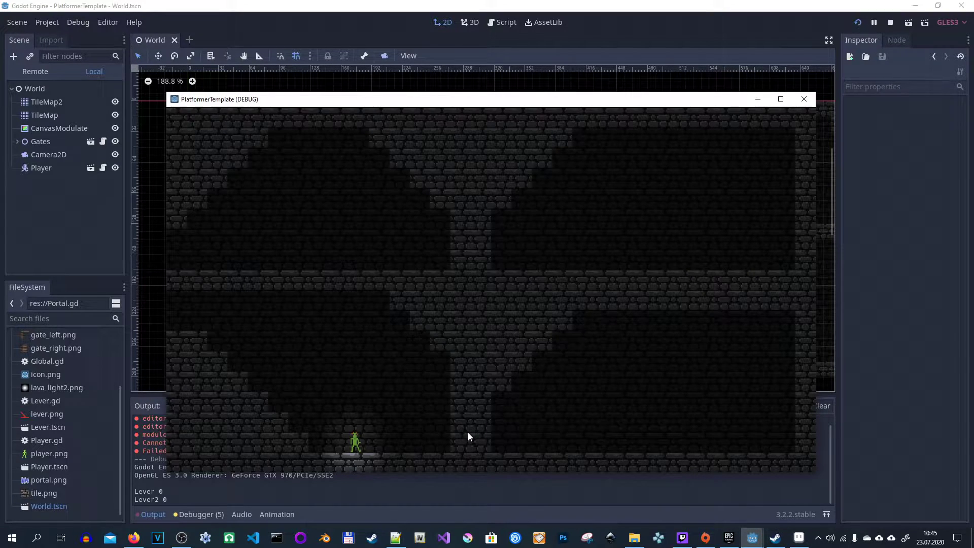
pyautogui.press('Right')
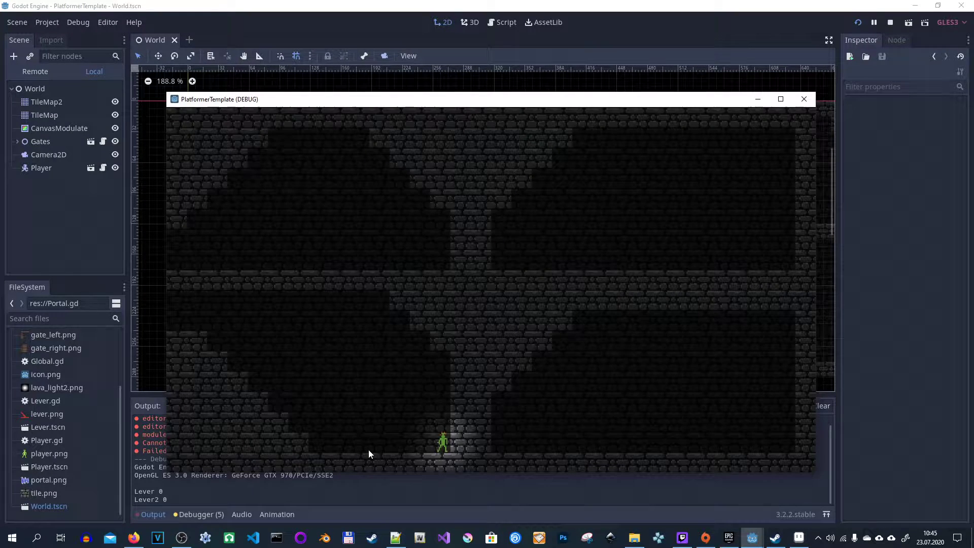
pyautogui.press('Left')
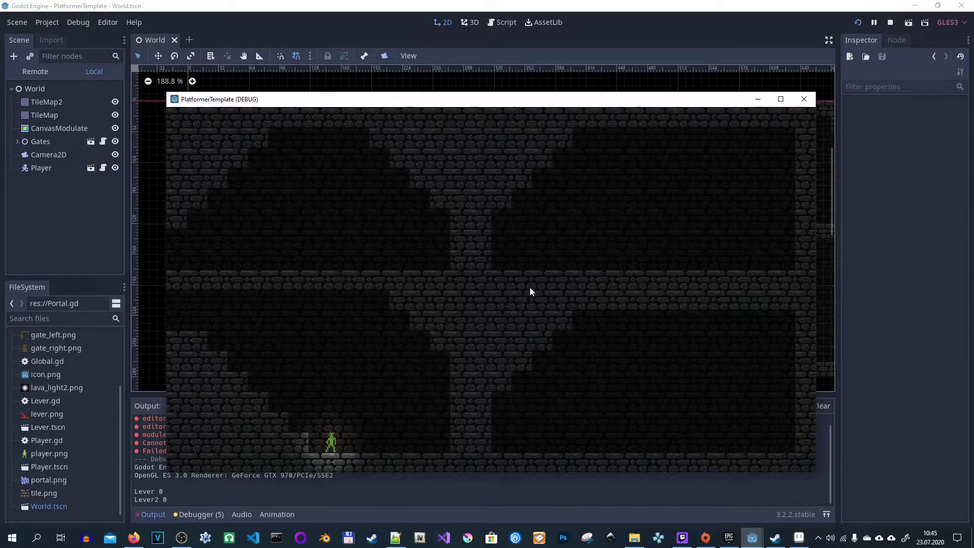
# Close the running game and start a new 2D scene with its root renamed Portal
pyautogui.click(805, 99)
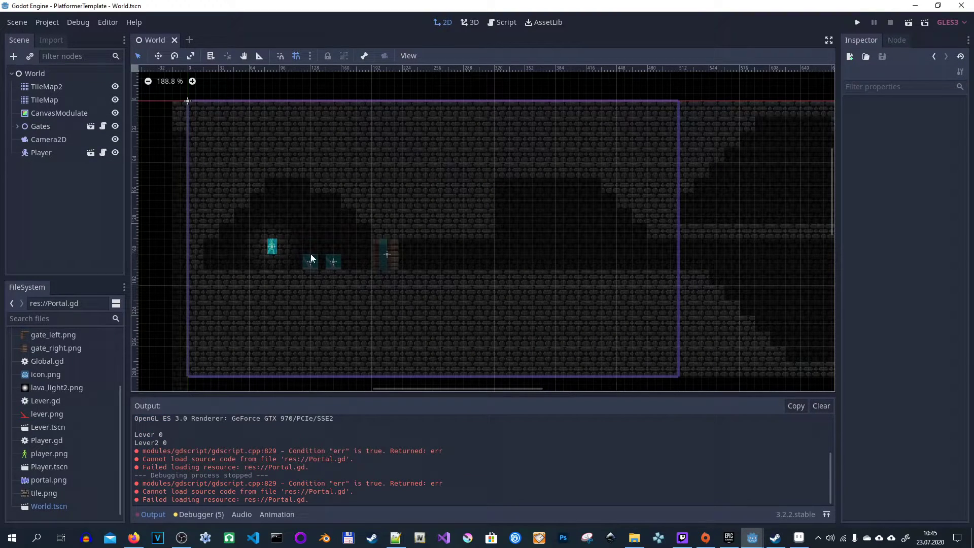
pyautogui.click(189, 41)
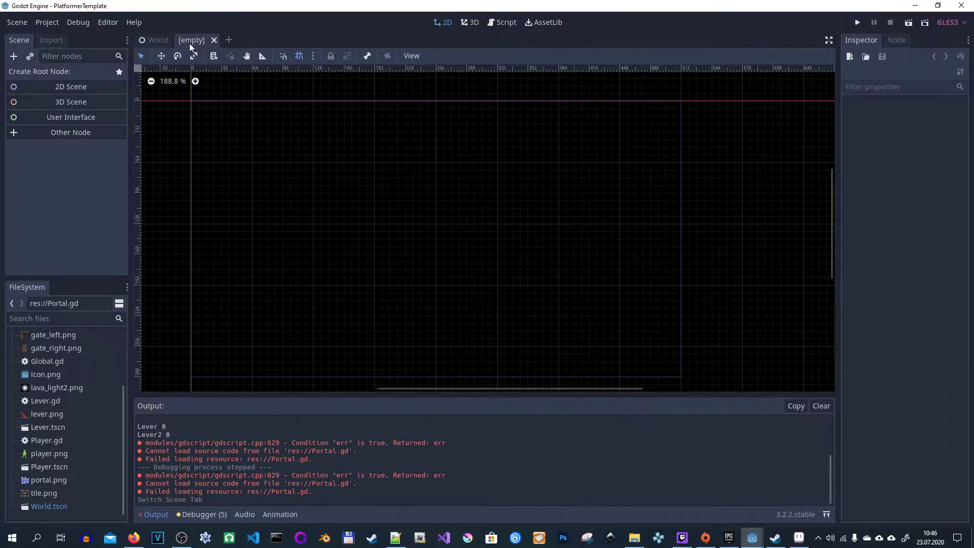
pyautogui.click(70, 87)
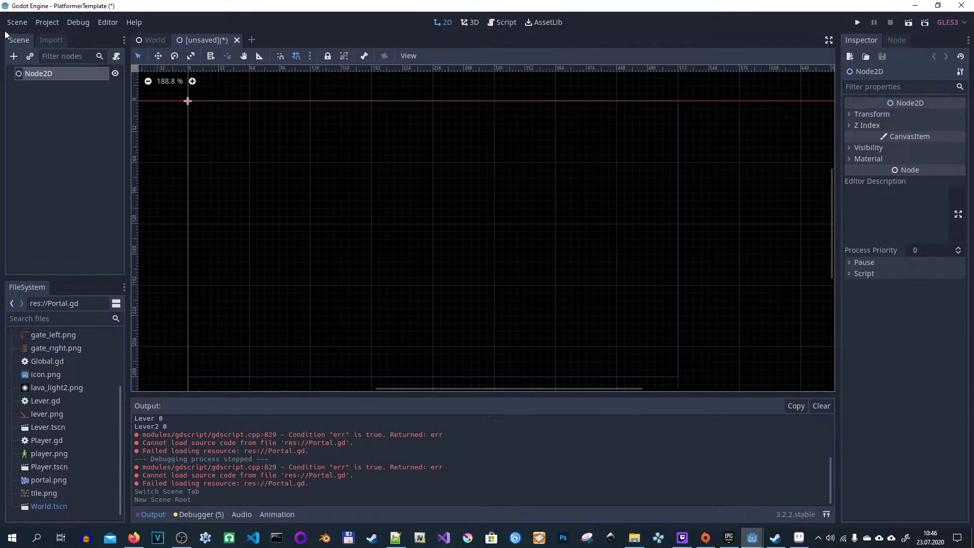
pyautogui.doubleClick(59, 74)
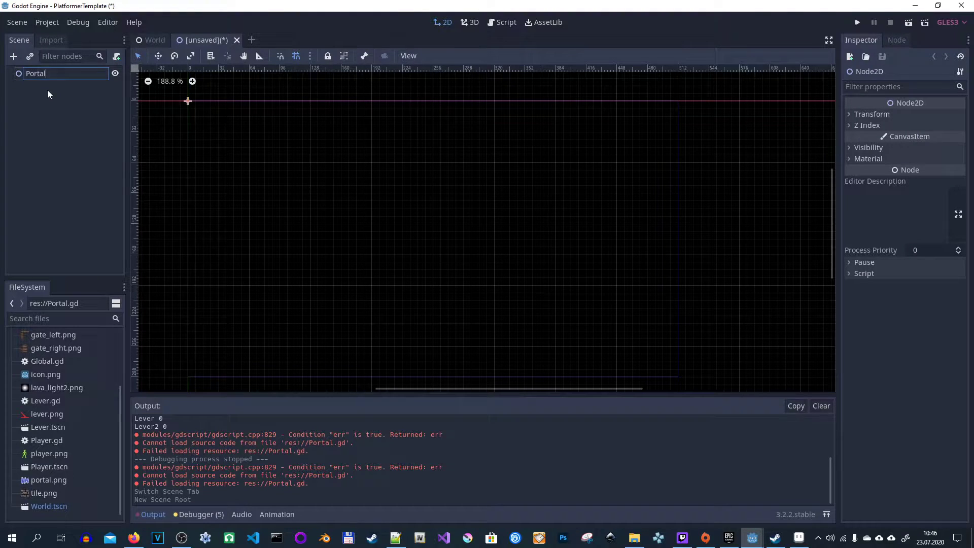
pyautogui.press('Return')
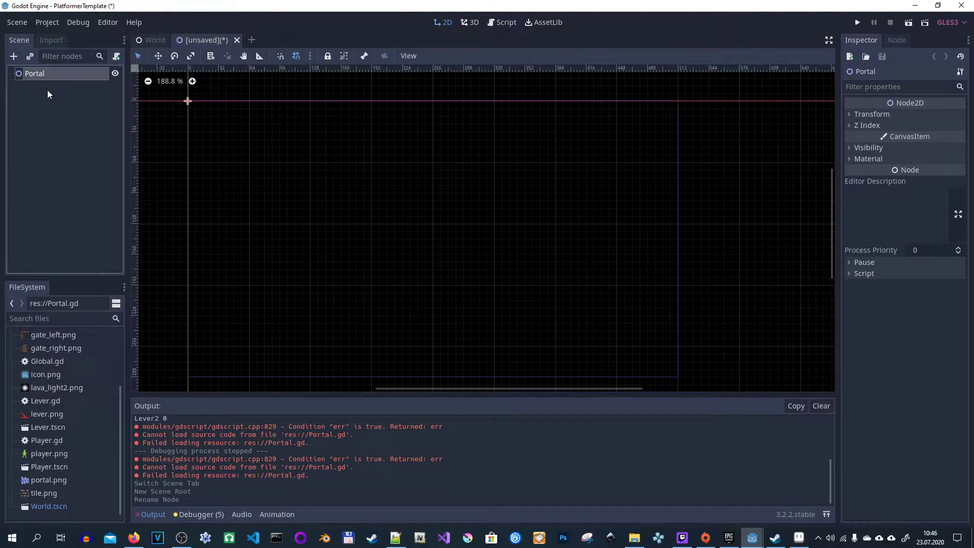
# Add an AnimatedSprite child node under Portal
pyautogui.click(14, 57)
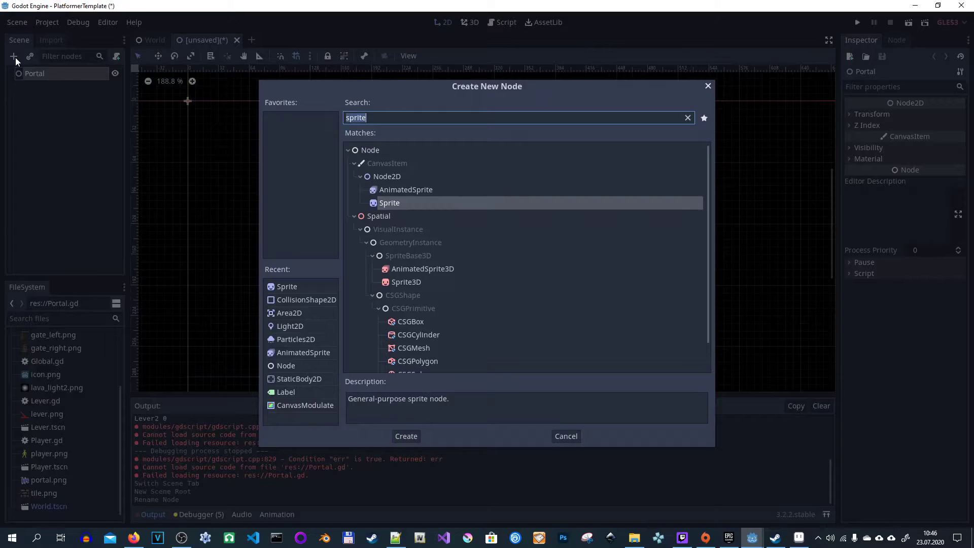
pyautogui.click(404, 191)
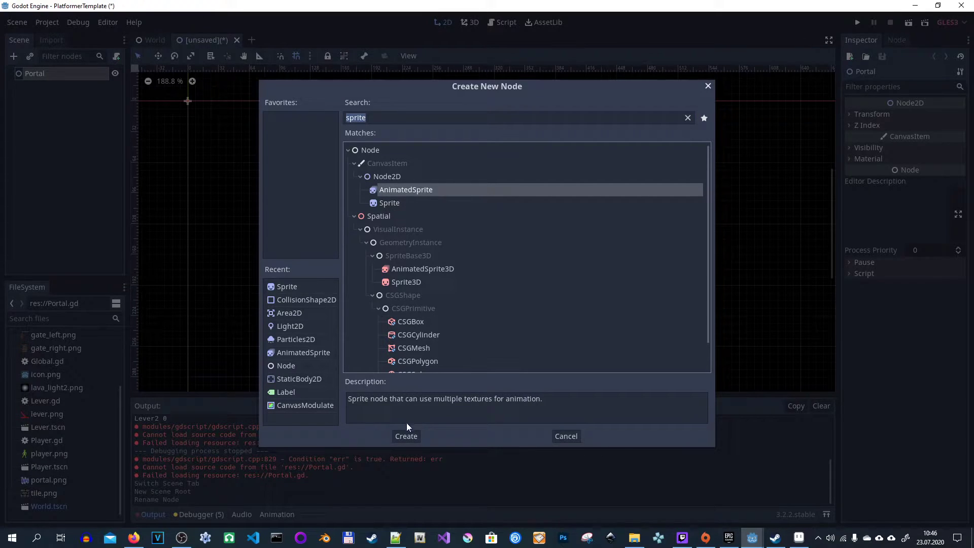
pyautogui.click(407, 437)
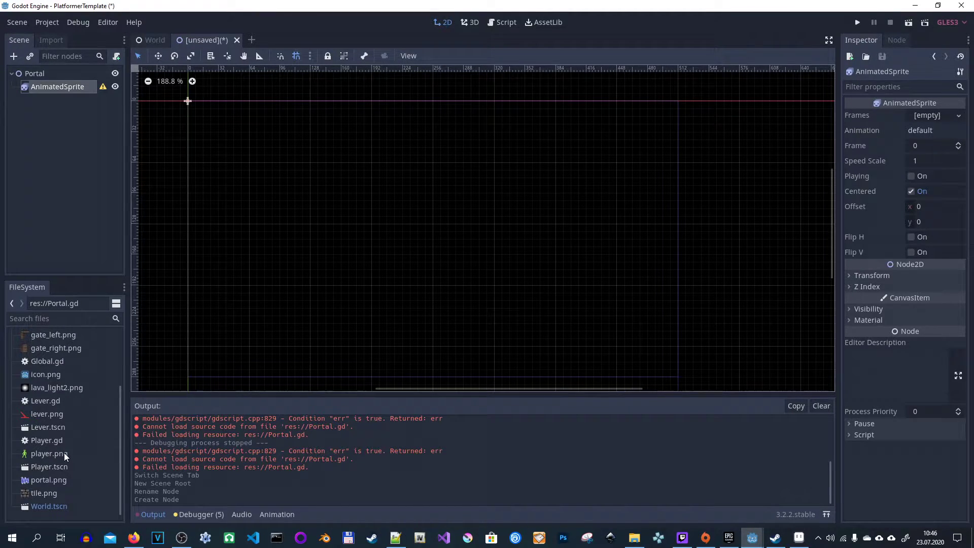
pyautogui.scroll(3, 64, 455)
pyautogui.scroll(-2, 64, 455)
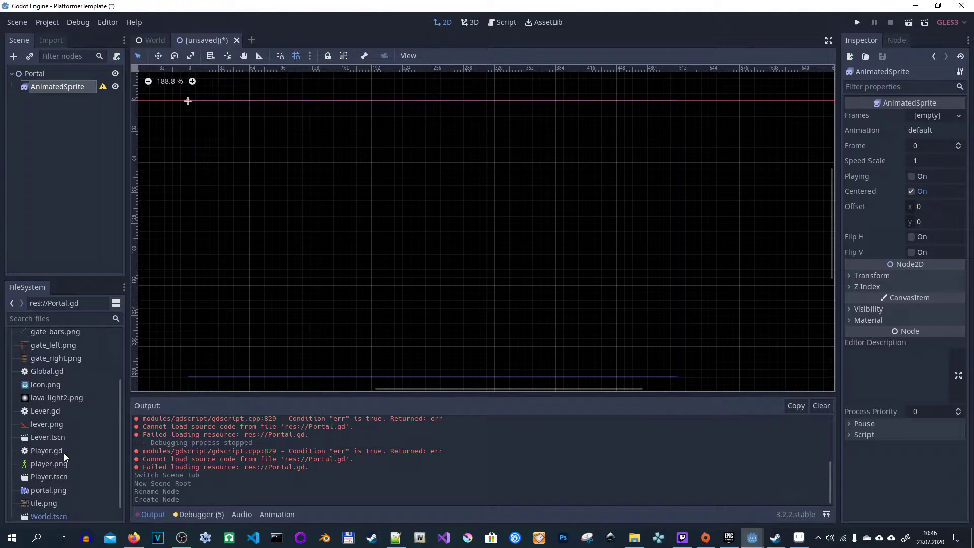
pyautogui.scroll(-1, 64, 453)
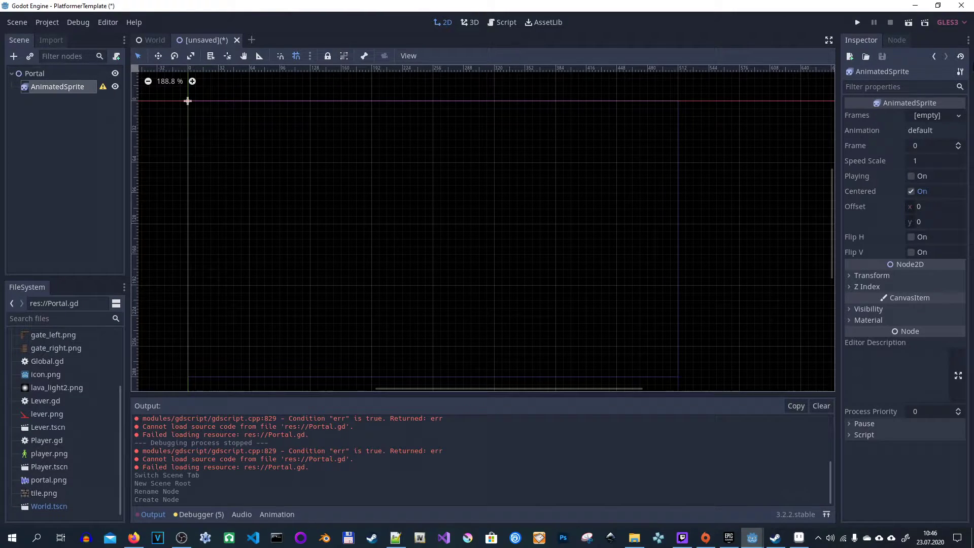
# Give the AnimatedSprite a new SpriteFrames holding three frames from the portal.png sprite sheet
pyautogui.click(931, 116)
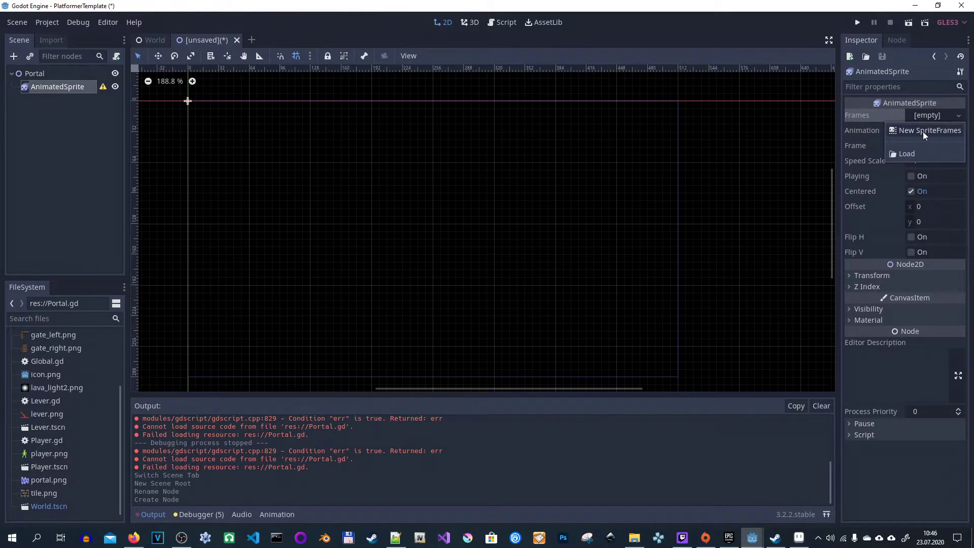
pyautogui.click(923, 131)
pyautogui.click(927, 115)
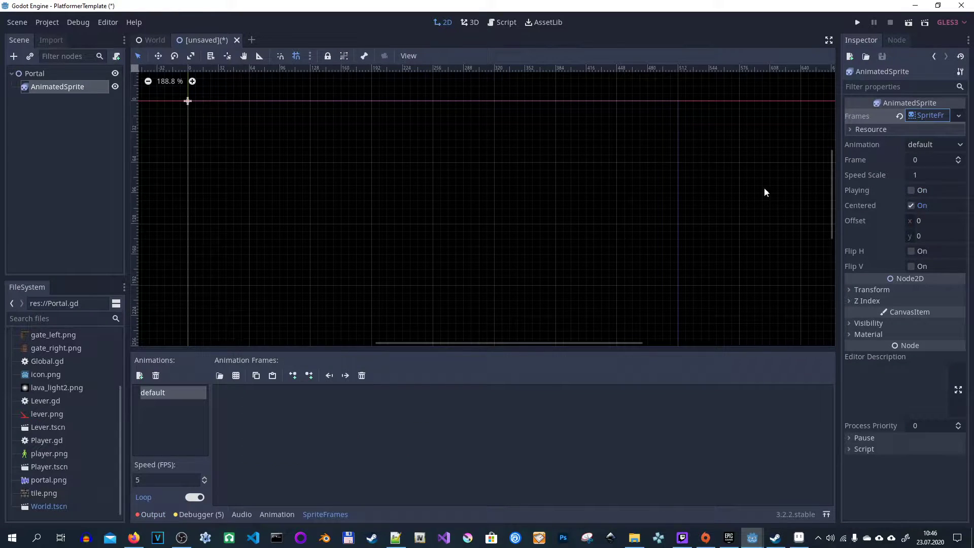
pyautogui.click(235, 376)
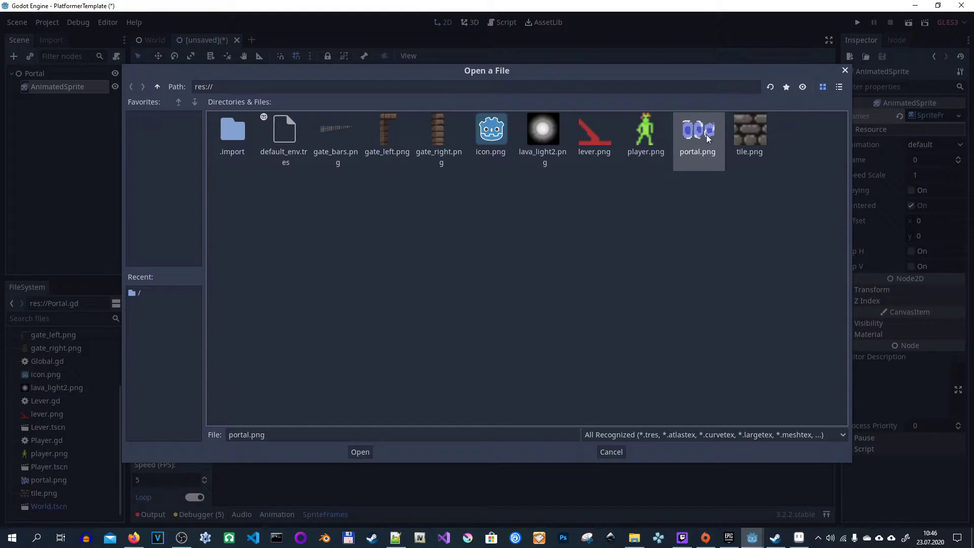
pyautogui.click(362, 453)
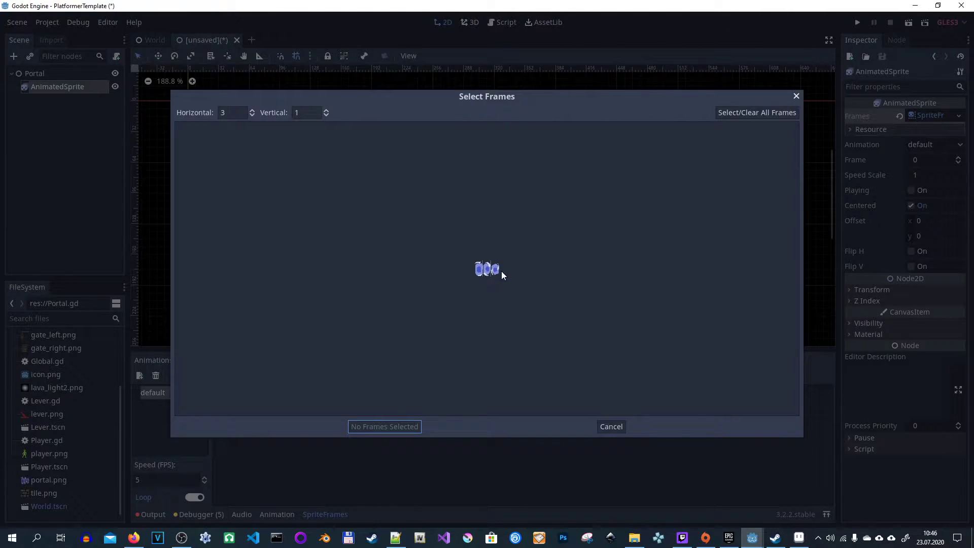
pyautogui.click(480, 269)
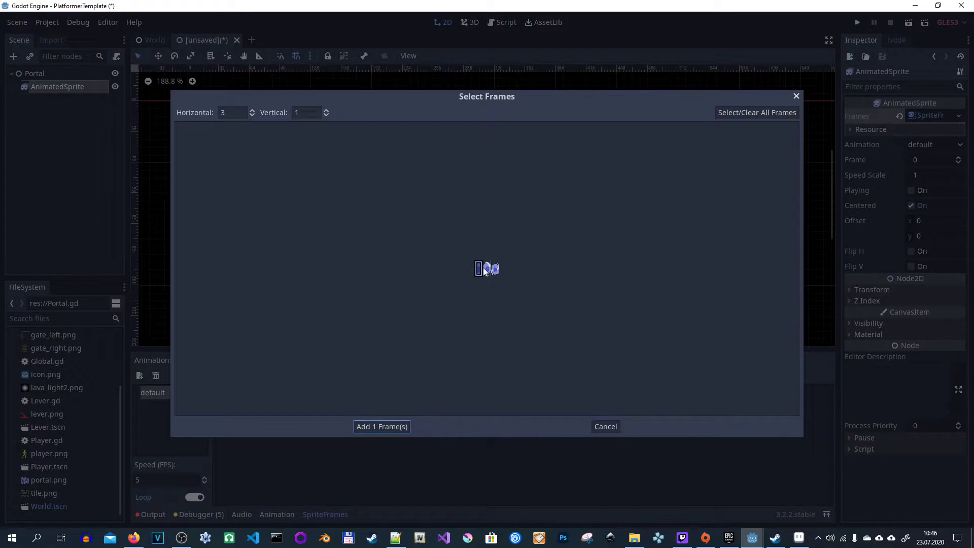
pyautogui.click(388, 427)
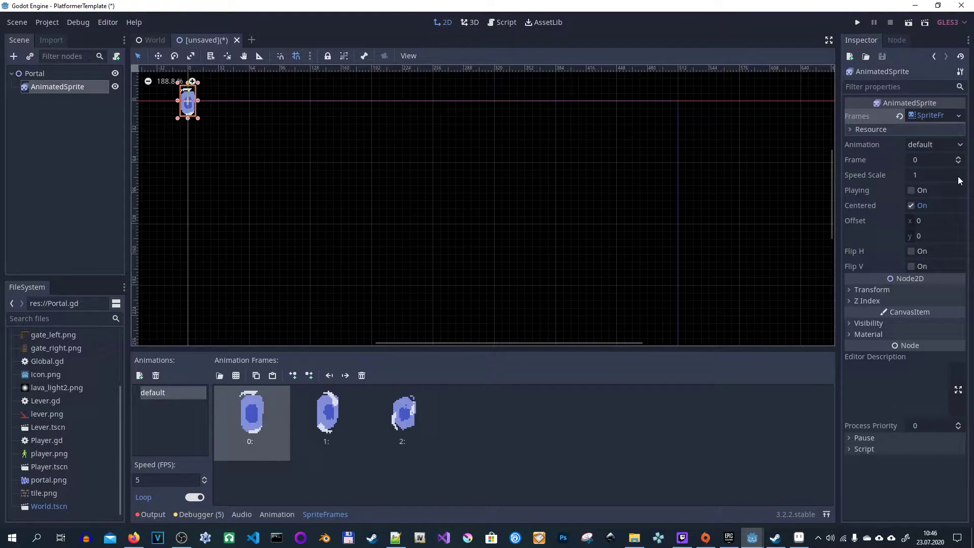
# Play the portal animation in the viewport and set its speed to 8 FPS
pyautogui.click(911, 190)
pyautogui.moveTo(313, 160); pyautogui.dragTo(437, 200, button='middle')
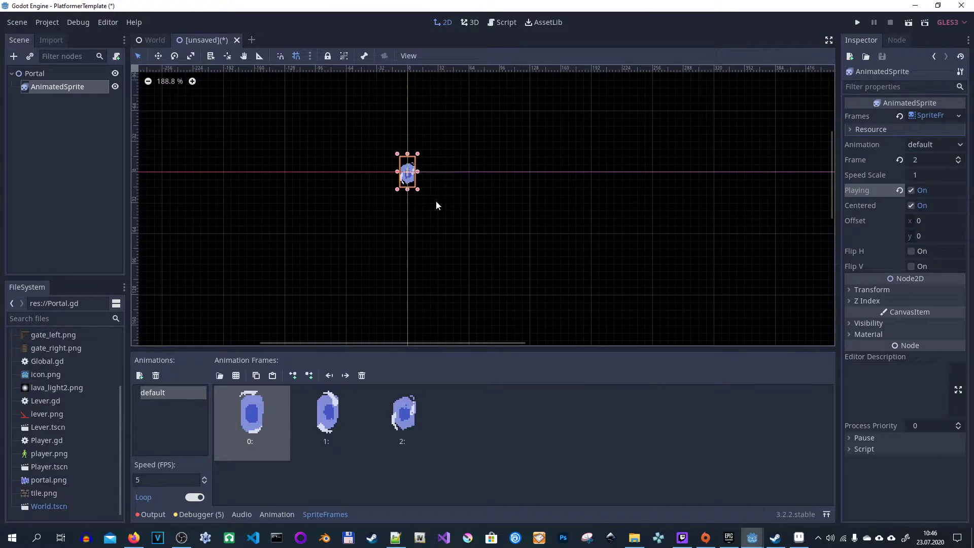
pyautogui.scroll(3, 428, 188)
pyautogui.scroll(4, 421, 176)
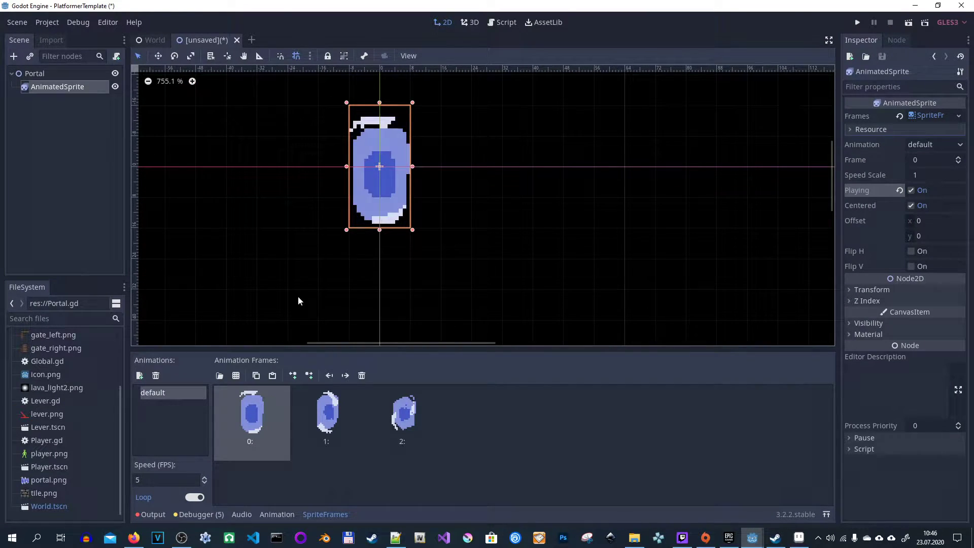
pyautogui.click(166, 480)
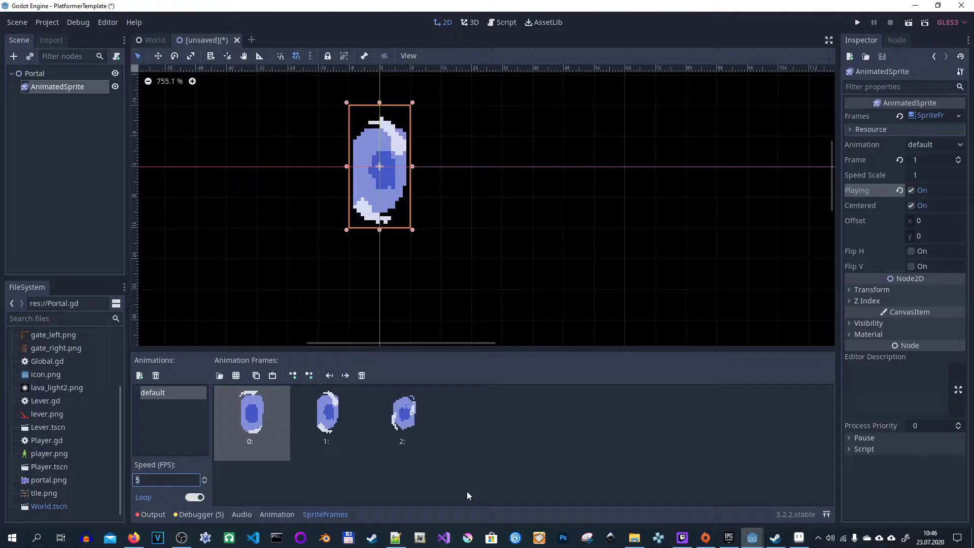
pyautogui.write('8')
# Add a Particles2D child node under Portal
pyautogui.click(39, 74)
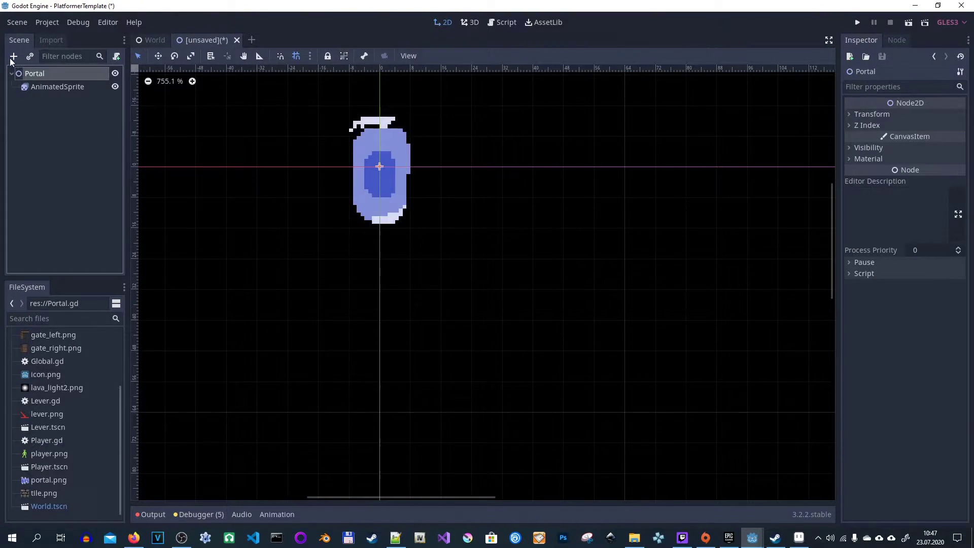
pyautogui.click(14, 57)
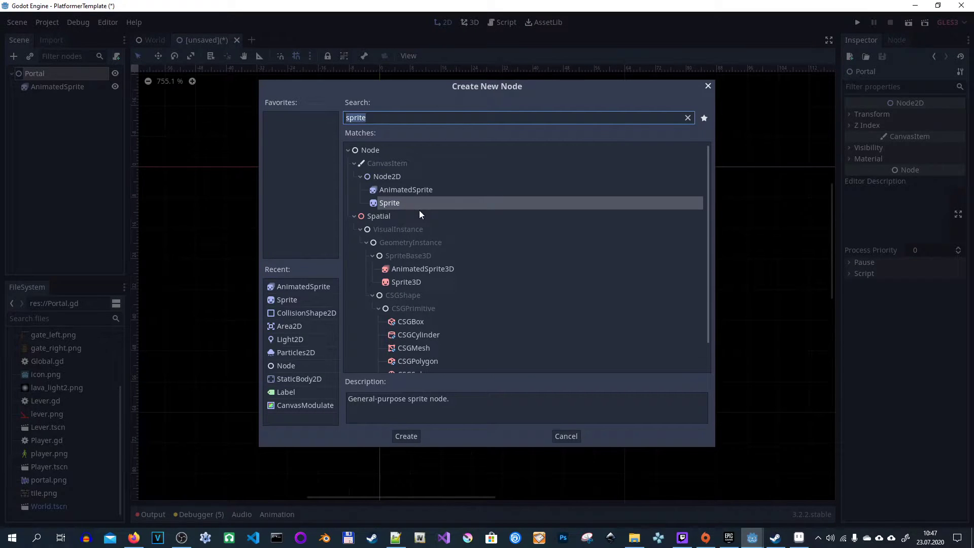
pyautogui.write('s')
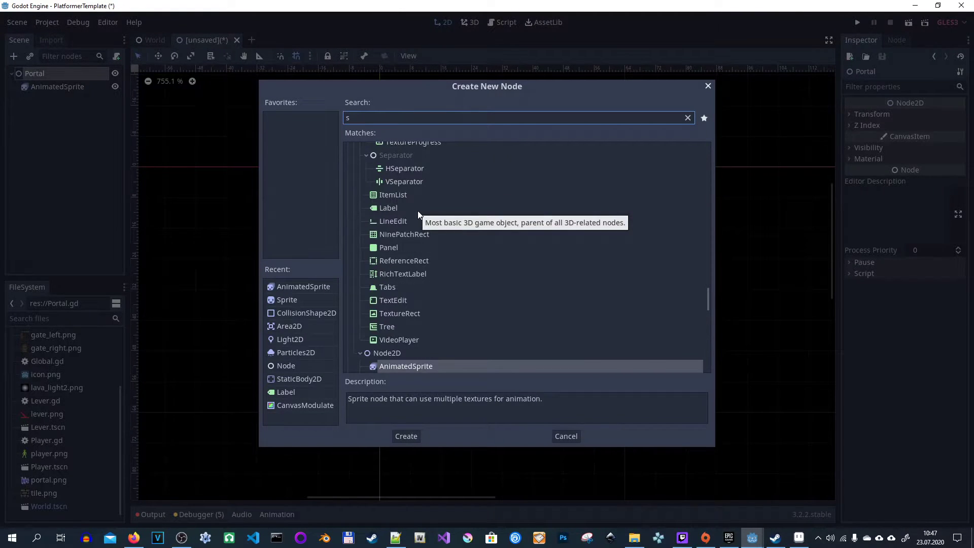
pyautogui.press('BackSpace')
pyautogui.write('part')
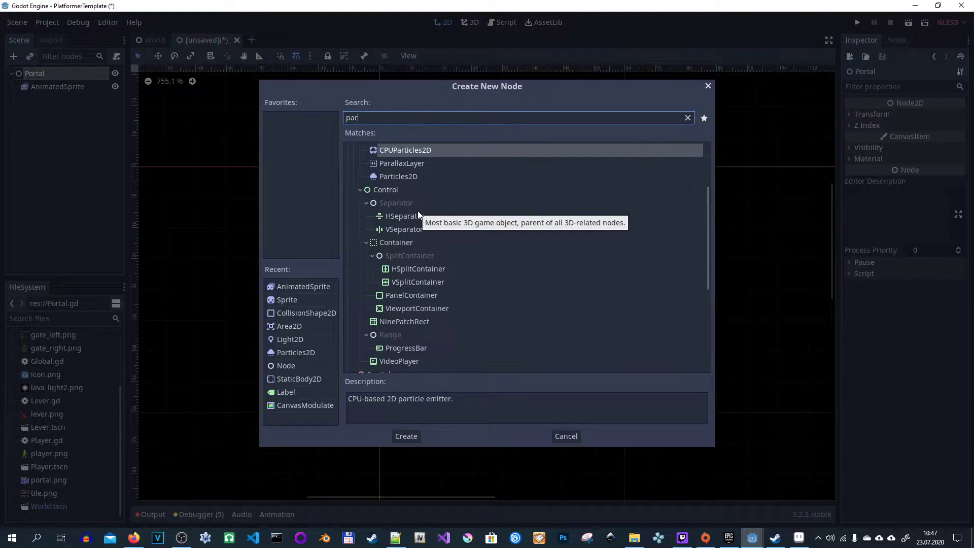
pyautogui.click(405, 269)
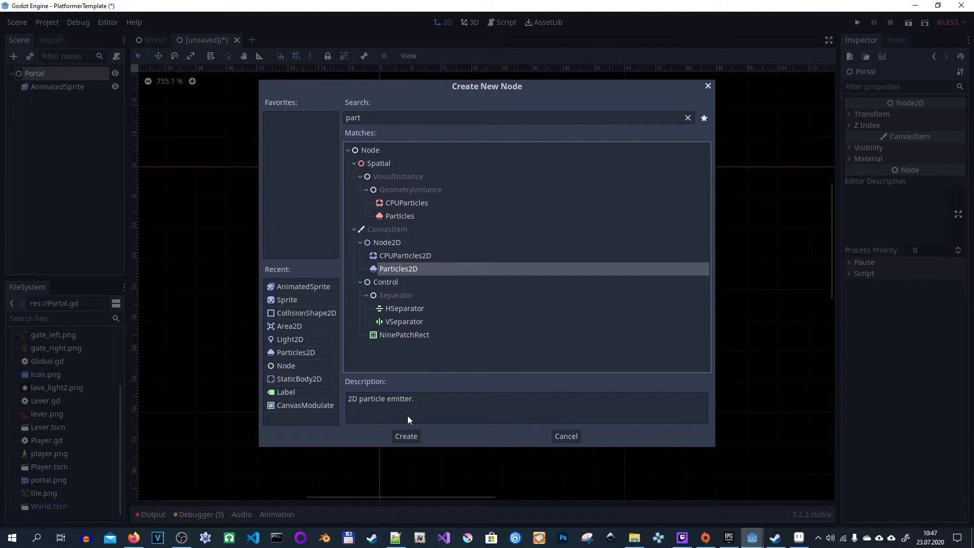
pyautogui.click(406, 436)
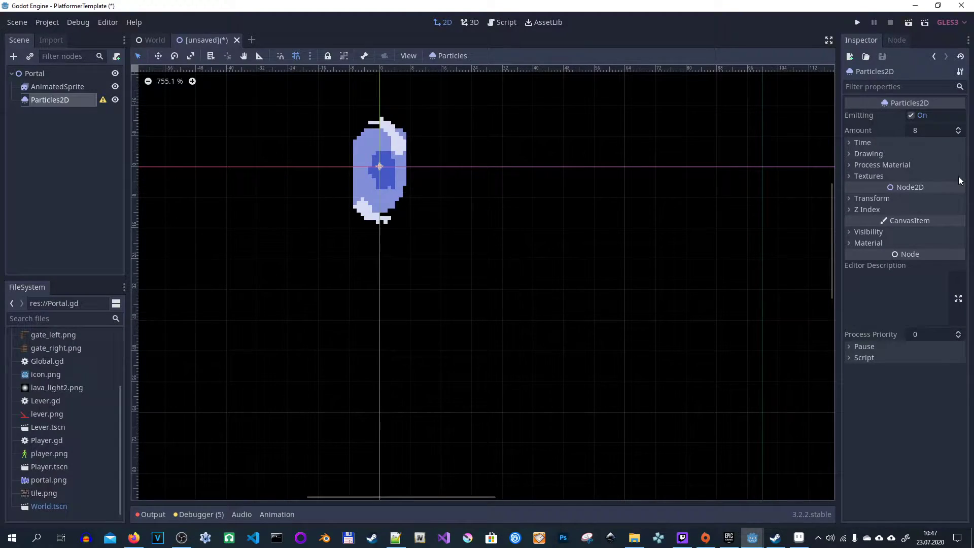
# Give the emitter a new ParticlesMaterial with vertical gravity set to 0
pyautogui.click(884, 165)
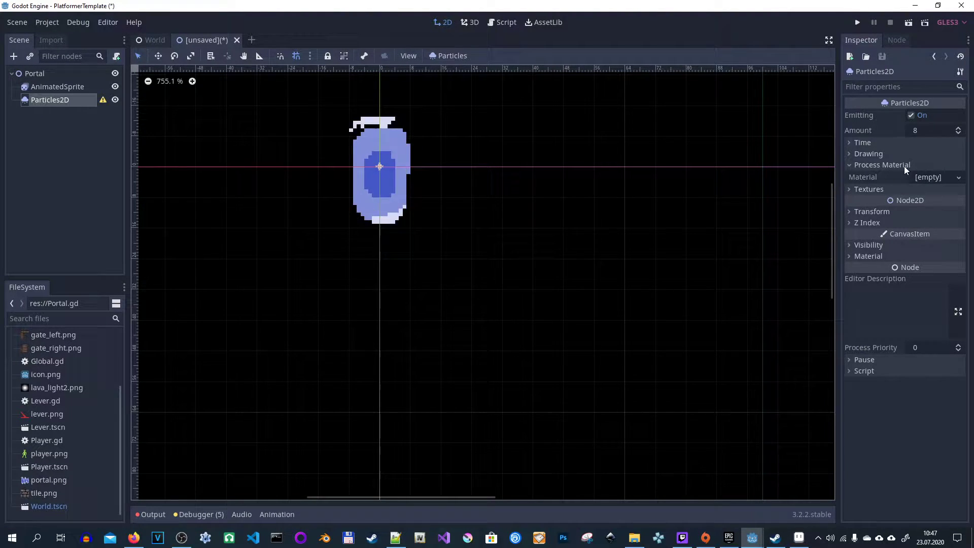
pyautogui.click(917, 177)
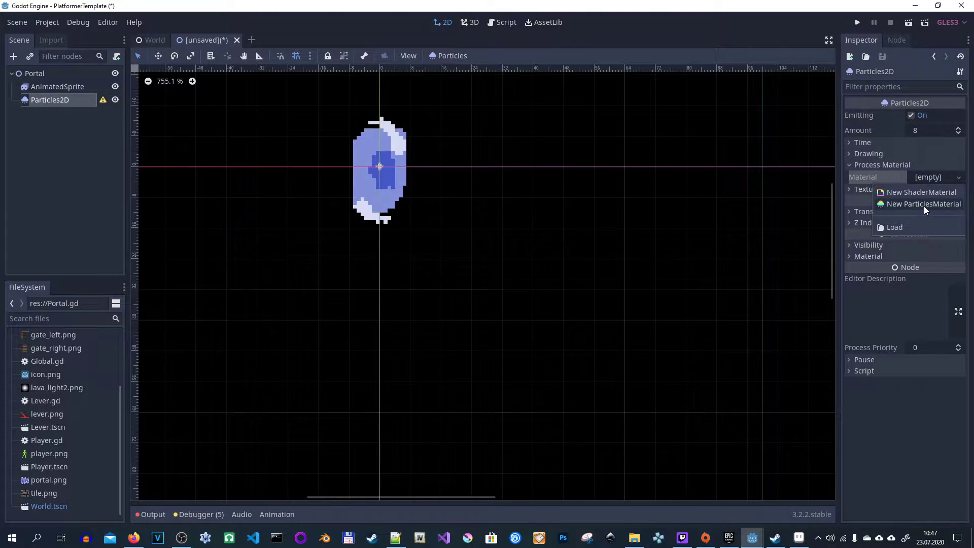
pyautogui.click(923, 206)
pyautogui.click(927, 177)
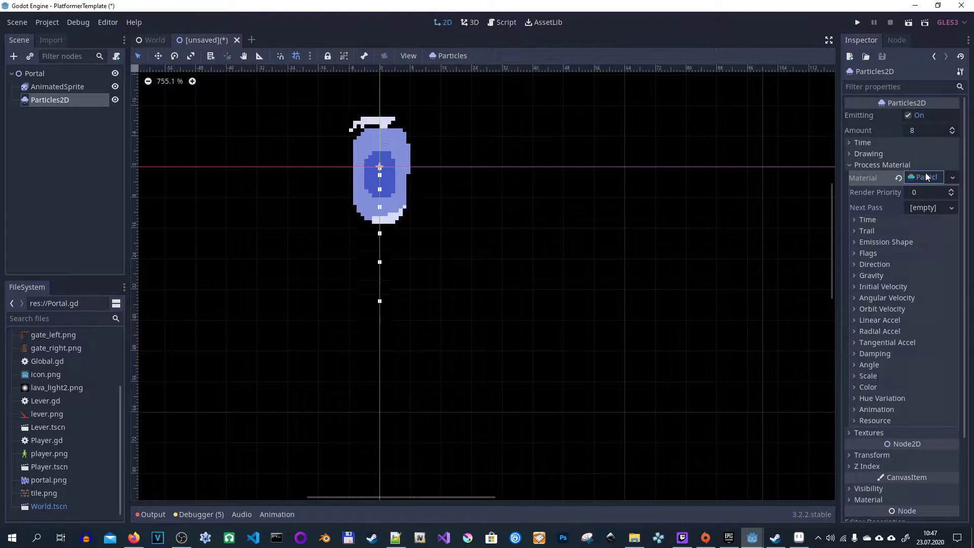
pyautogui.click(876, 275)
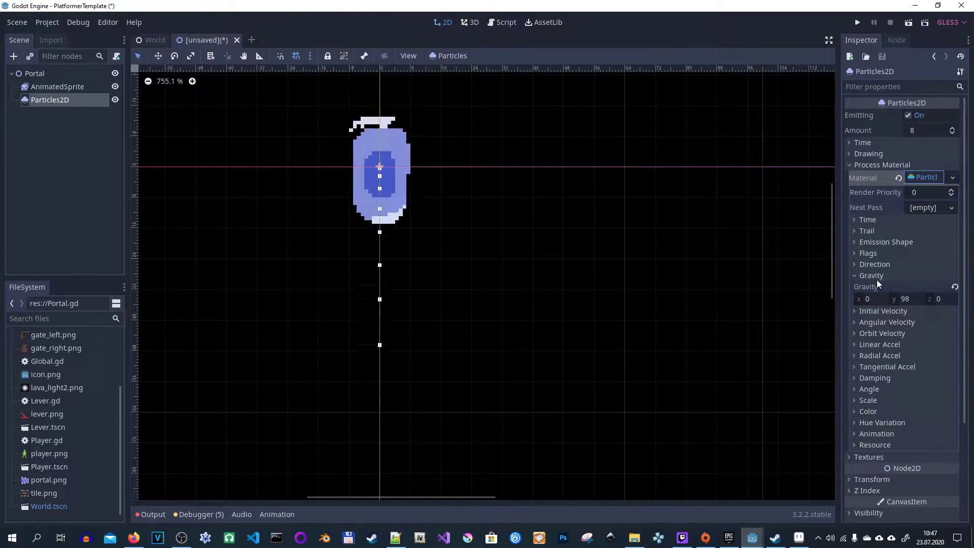
pyautogui.click(917, 300)
pyautogui.write('0')
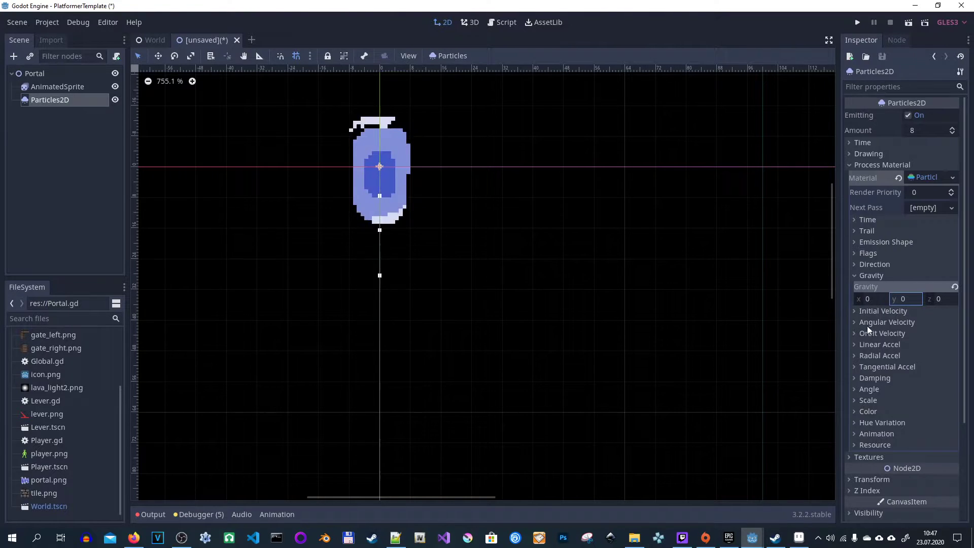
pyautogui.click(847, 301)
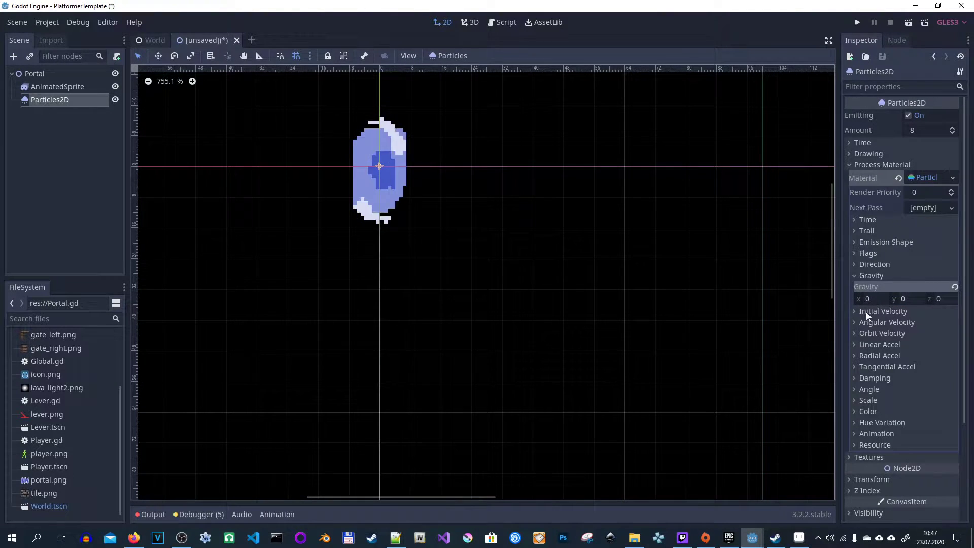
# Give the particles upward initial velocity and some orbit velocity
pyautogui.click(867, 311)
pyautogui.moveTo(929, 327); pyautogui.dragTo(954, 327)
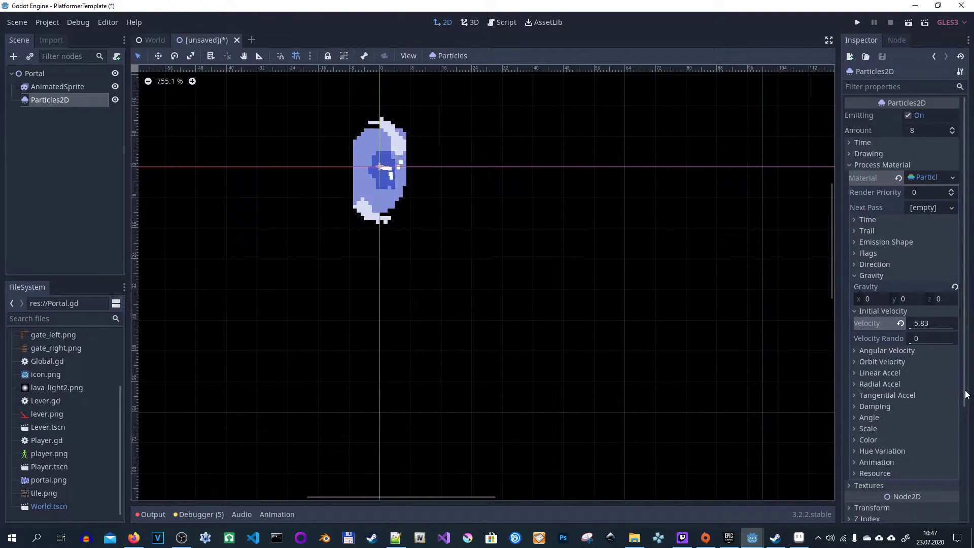
pyautogui.click(892, 363)
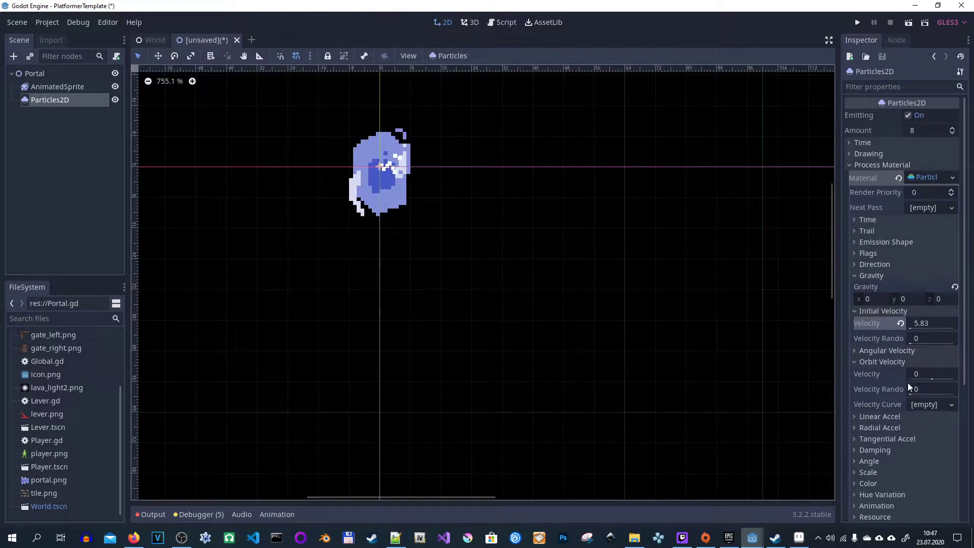
pyautogui.click(945, 379)
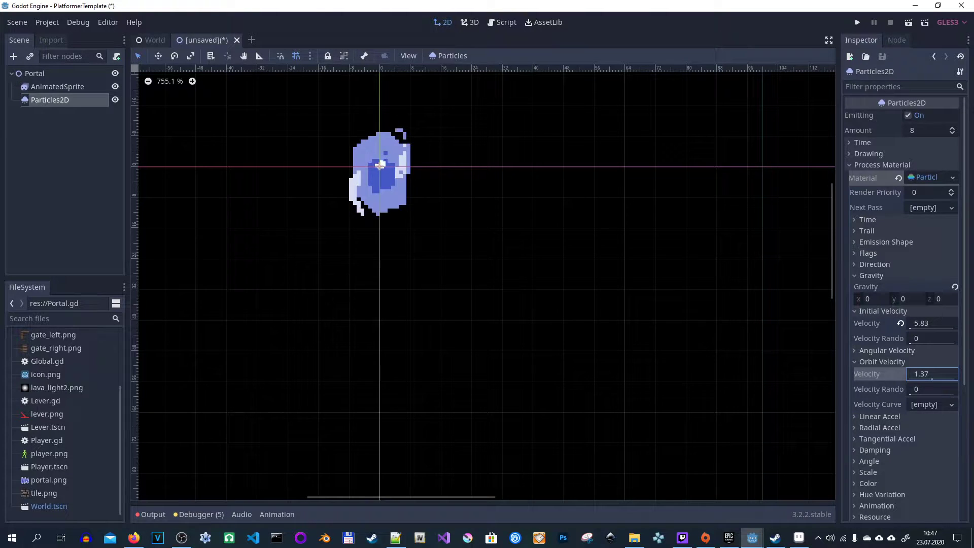
pyautogui.moveTo(933, 325); pyautogui.dragTo(944, 325)
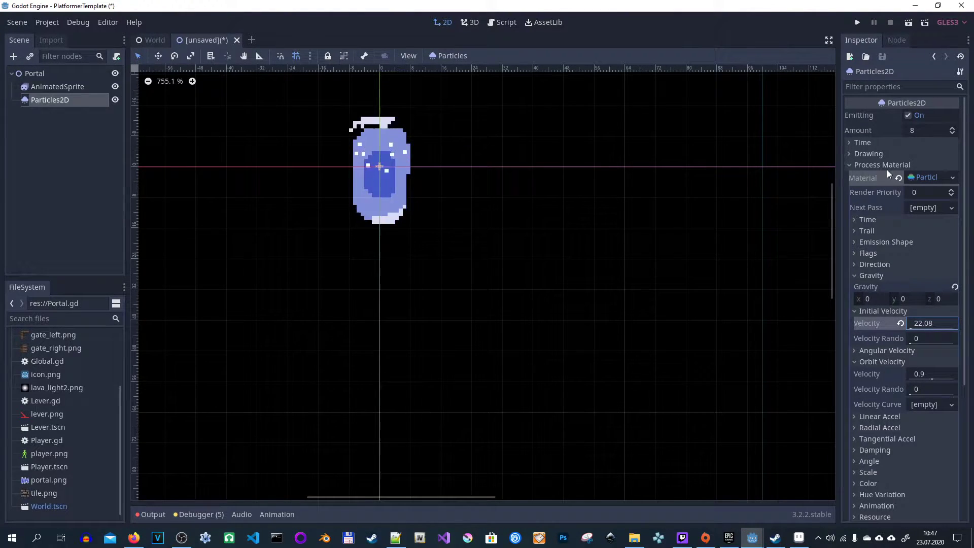
# Emit from a sphere of radius 5.12 and raise the particle amount to 19
pyautogui.click(885, 242)
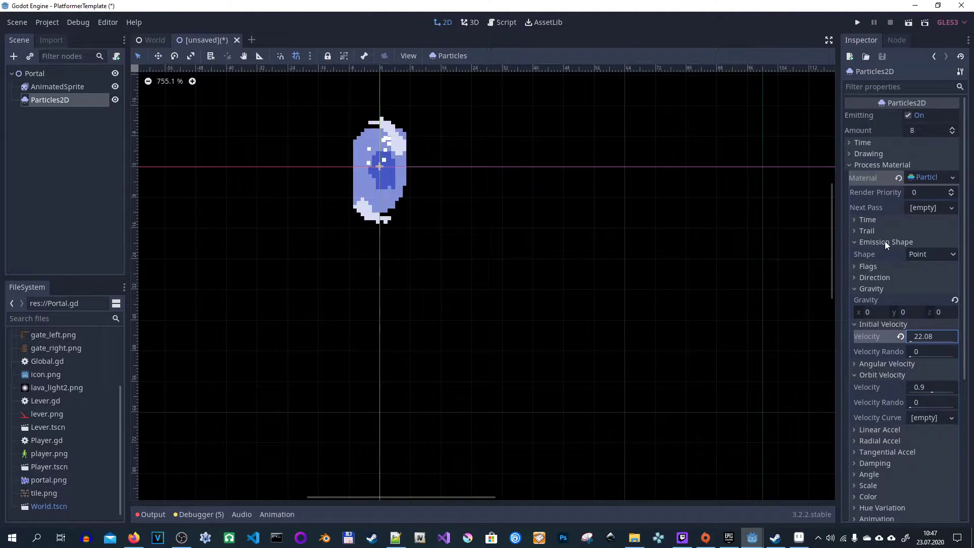
pyautogui.click(930, 254)
pyautogui.click(928, 281)
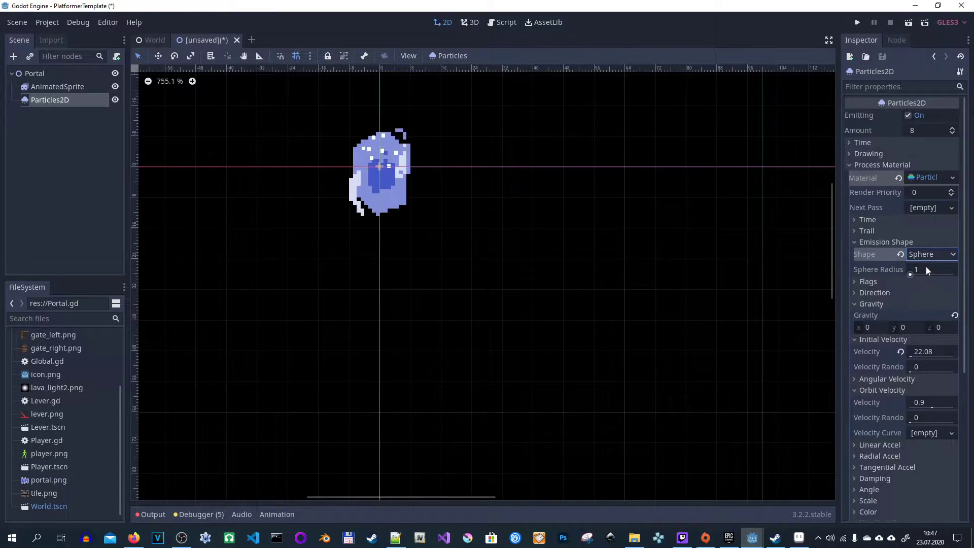
pyautogui.moveTo(932, 269); pyautogui.dragTo(956, 270)
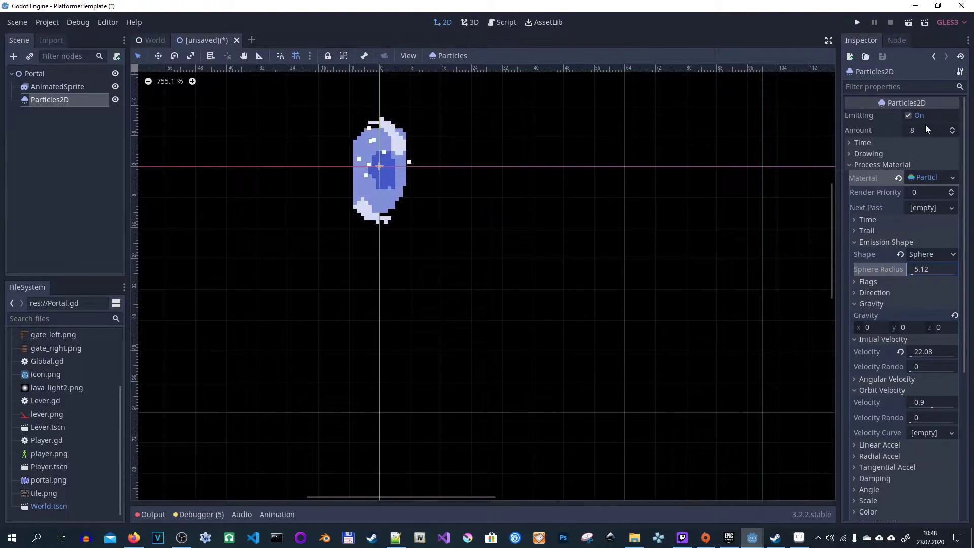
pyautogui.click(952, 128)
pyautogui.click(952, 129)
pyautogui.click(952, 128)
pyautogui.click(952, 128)
pyautogui.click(952, 128)
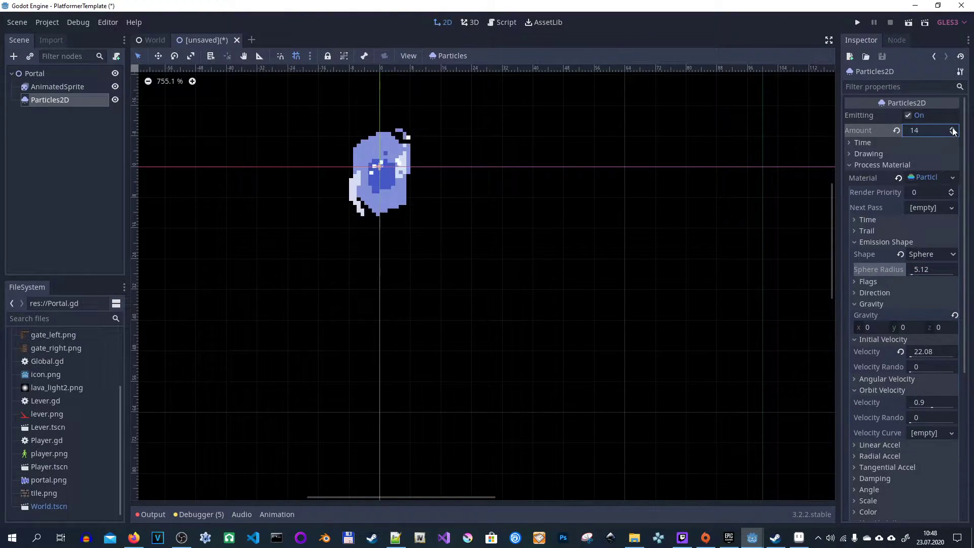
pyautogui.click(952, 128)
pyautogui.click(952, 128)
pyautogui.click(952, 128)
pyautogui.click(952, 128)
pyautogui.click(952, 128)
pyautogui.click(952, 128)
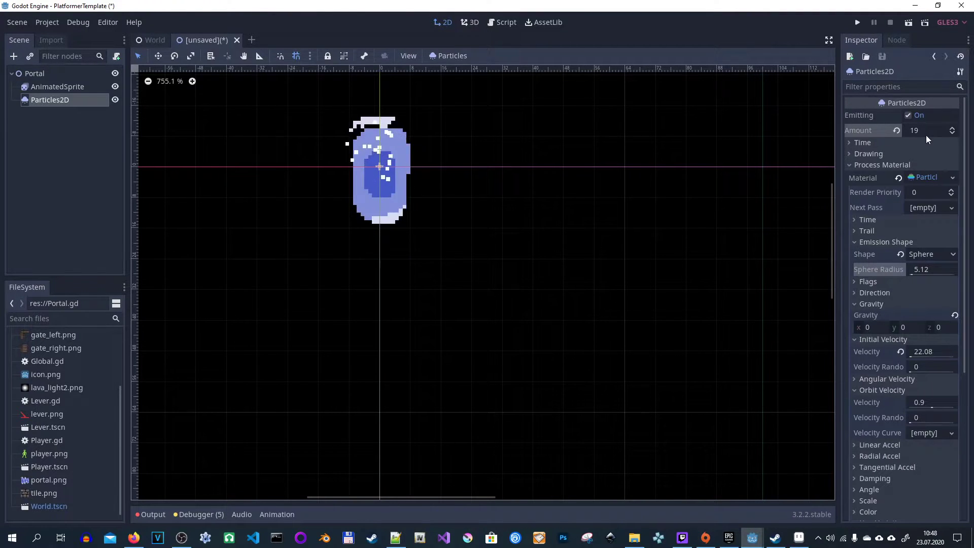
# Make the particles fly out faster and move the emitter slightly lower on the portal
pyautogui.moveTo(924, 352); pyautogui.dragTo(957, 351)
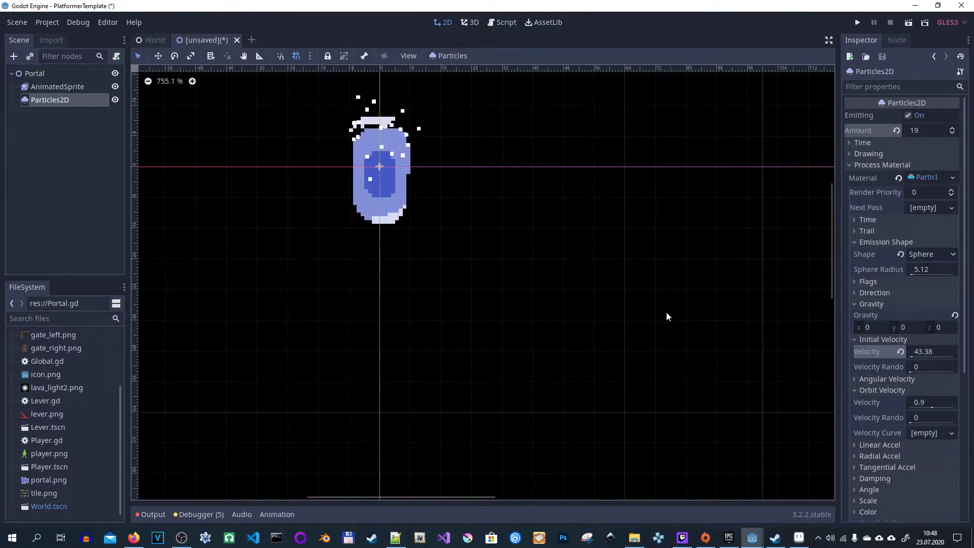
pyautogui.press('w')
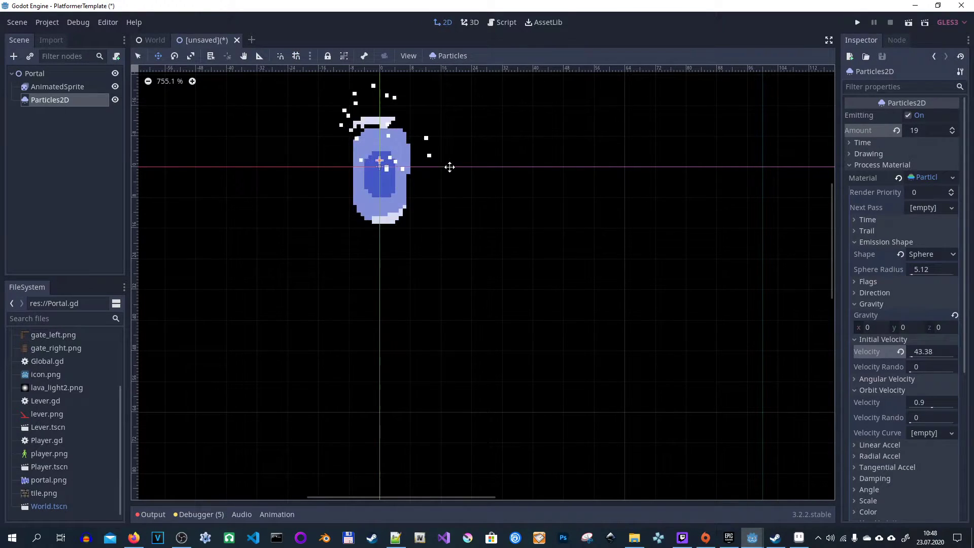
pyautogui.moveTo(448, 165); pyautogui.dragTo(451, 188)
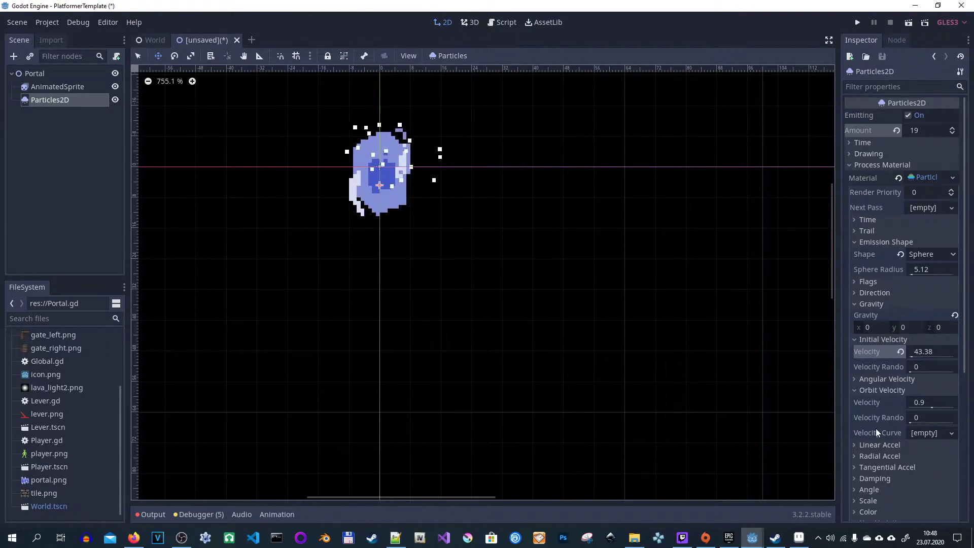
# Tint the particles cyan (07eeed) and begin adding another child under Portal
pyautogui.scroll(-3, 870, 493)
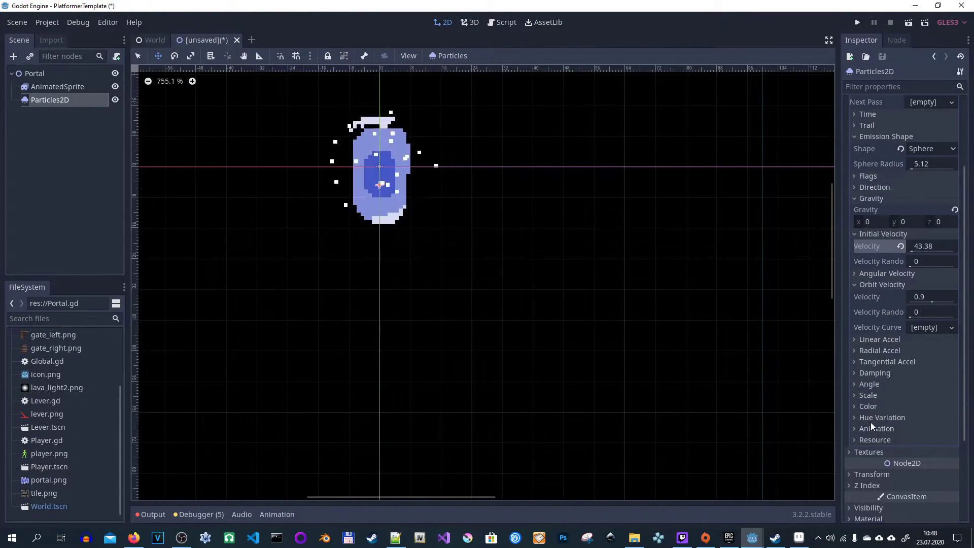
pyautogui.click(872, 406)
pyautogui.click(939, 419)
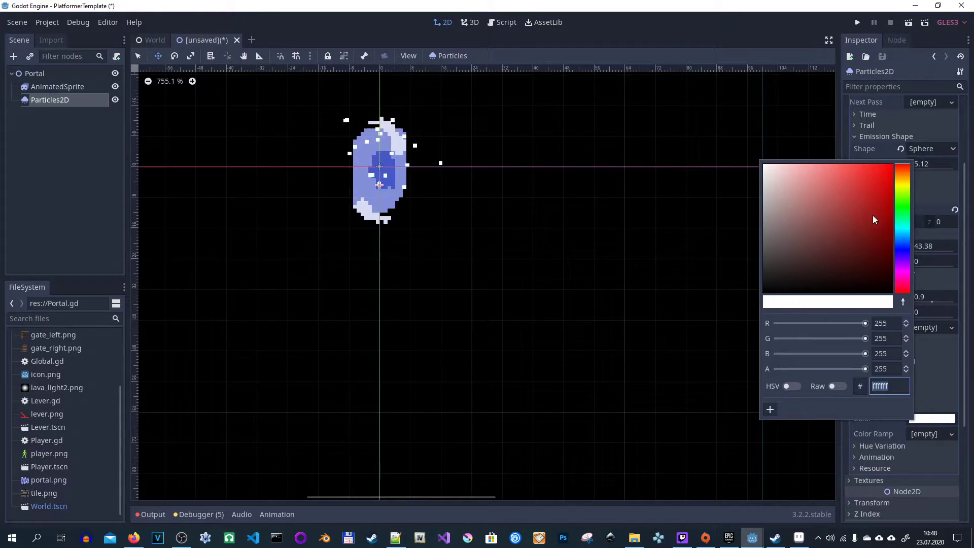
pyautogui.click(903, 232)
pyautogui.click(889, 173)
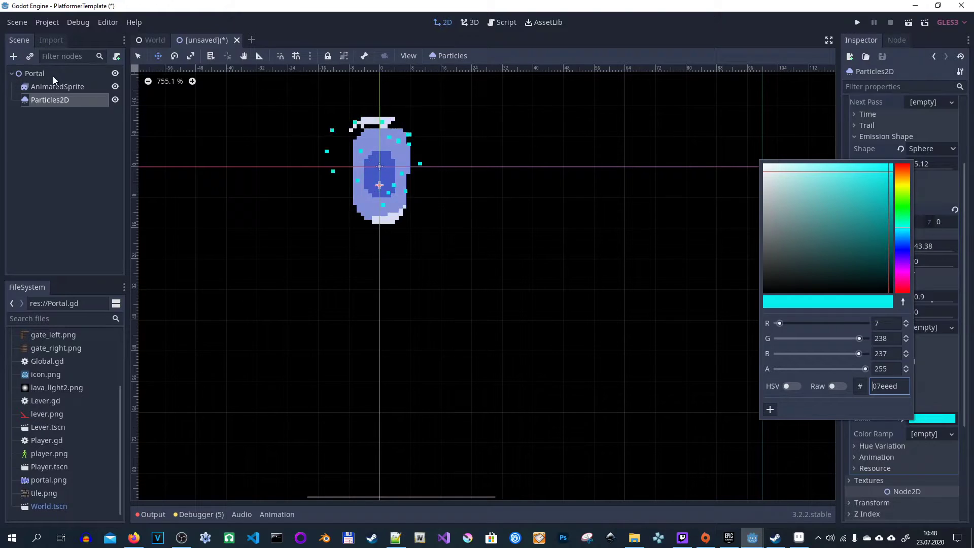
pyautogui.click(35, 74)
pyautogui.click(14, 57)
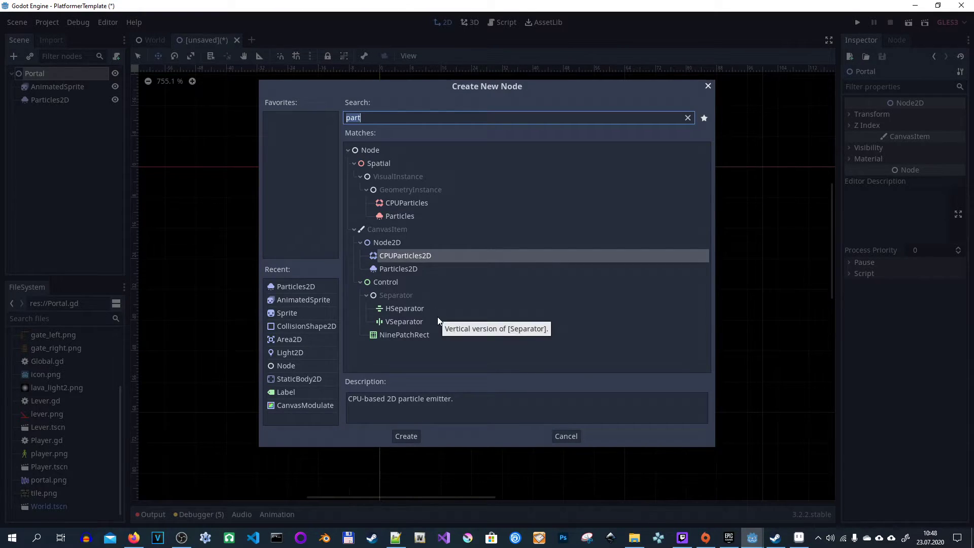
# Add a Light2D under Portal using the lava_light2.png texture
pyautogui.write('light')
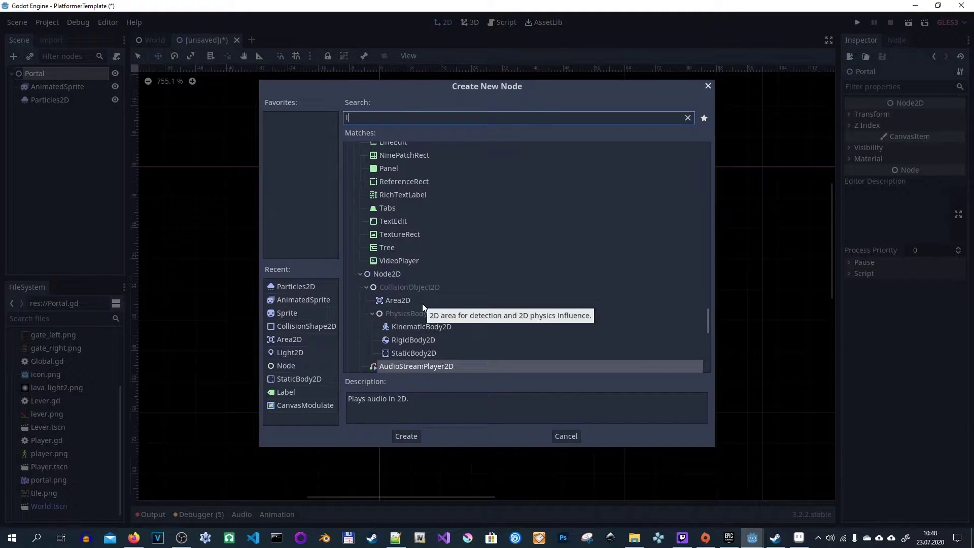
pyautogui.click(406, 437)
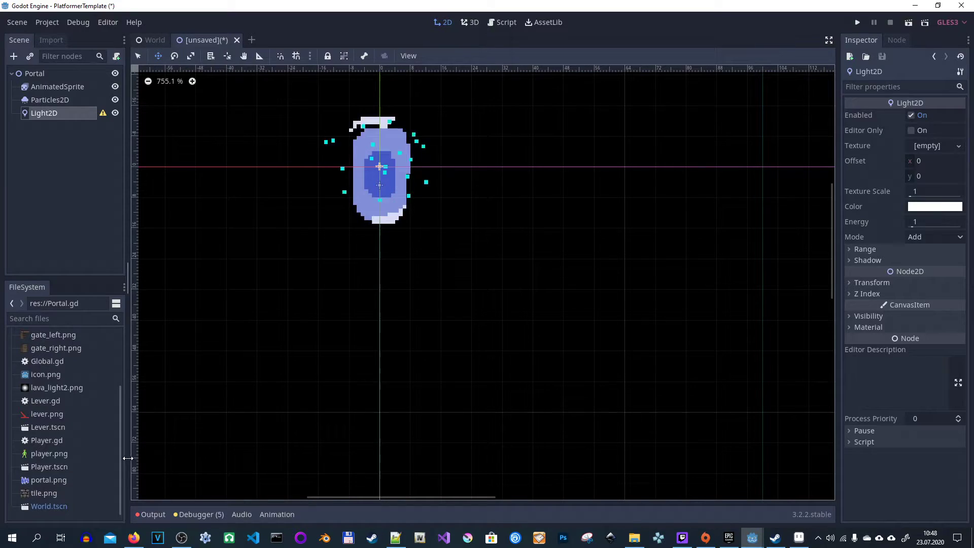
pyautogui.moveTo(68, 387); pyautogui.dragTo(921, 146)
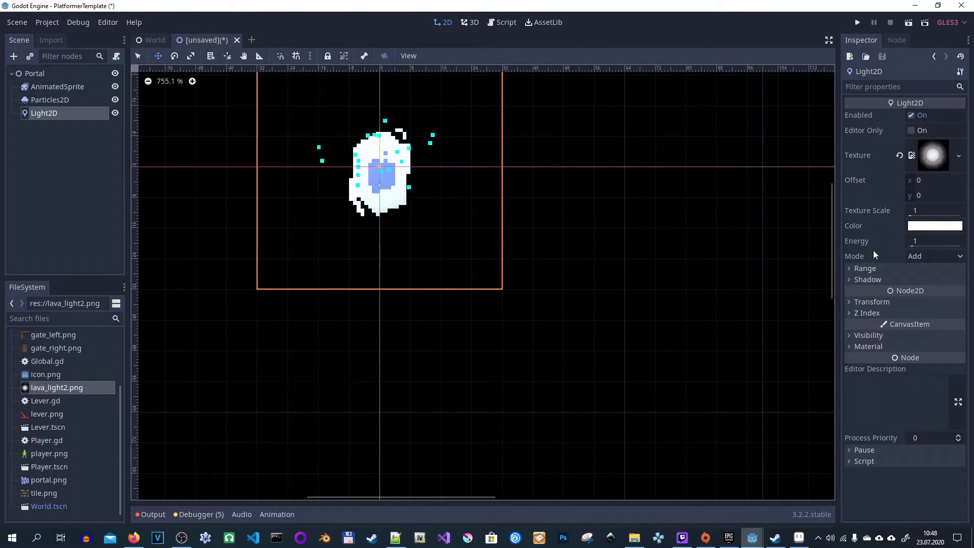
# Tint the light cyan 00f3ff and set its energy to 0.93
pyautogui.click(934, 225)
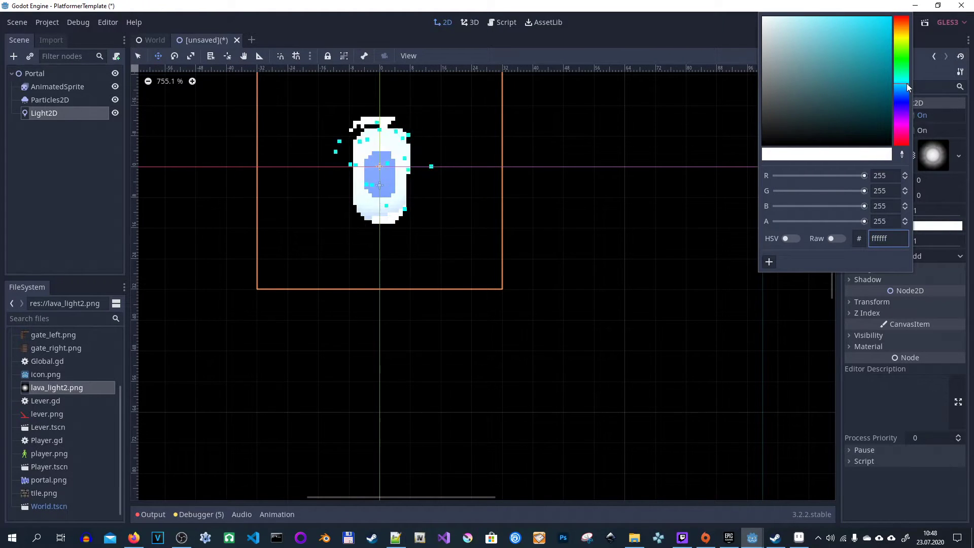
pyautogui.moveTo(880, 63); pyautogui.dragTo(897, 9)
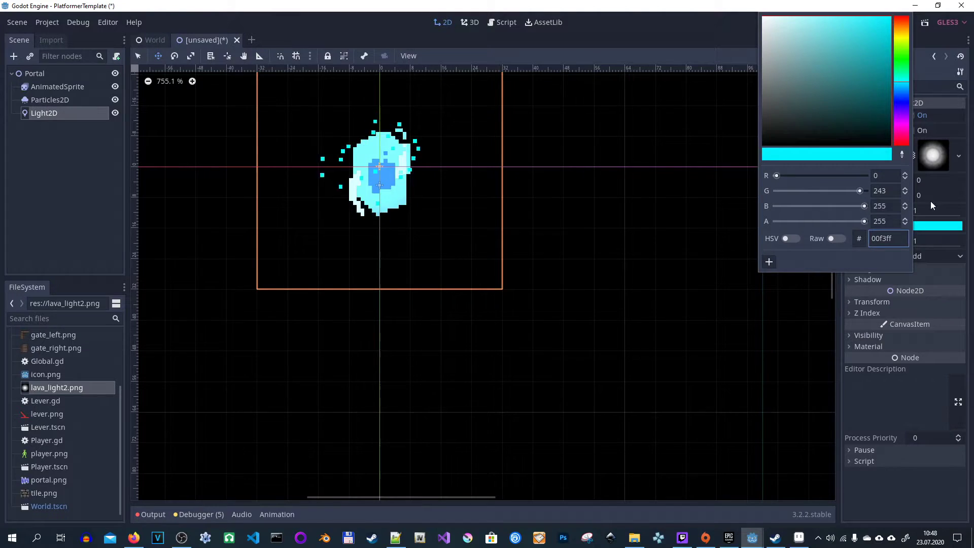
pyautogui.click(948, 196)
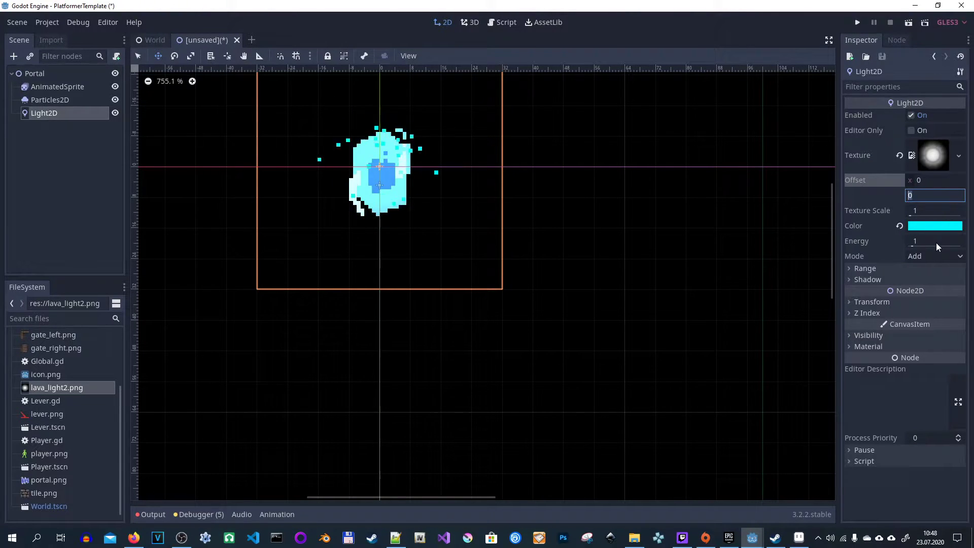
pyautogui.moveTo(935, 243); pyautogui.dragTo(487, 269)
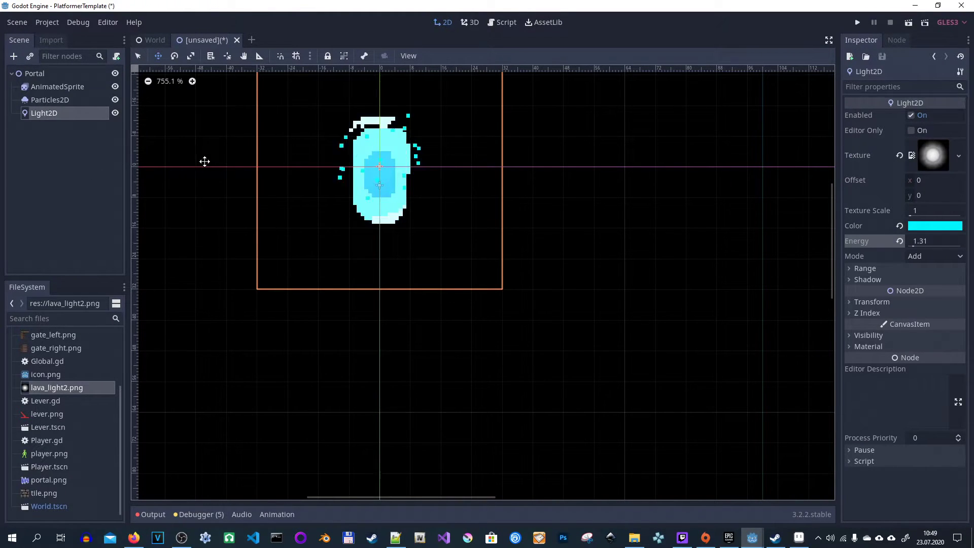
pyautogui.moveTo(434, 167); pyautogui.dragTo(460, 254, button='middle')
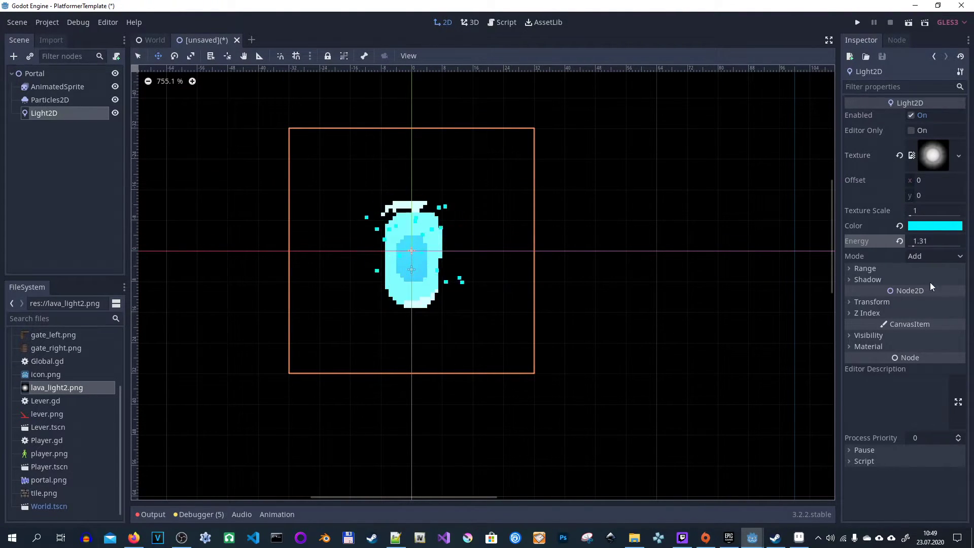
pyautogui.moveTo(938, 241); pyautogui.dragTo(895, 241)
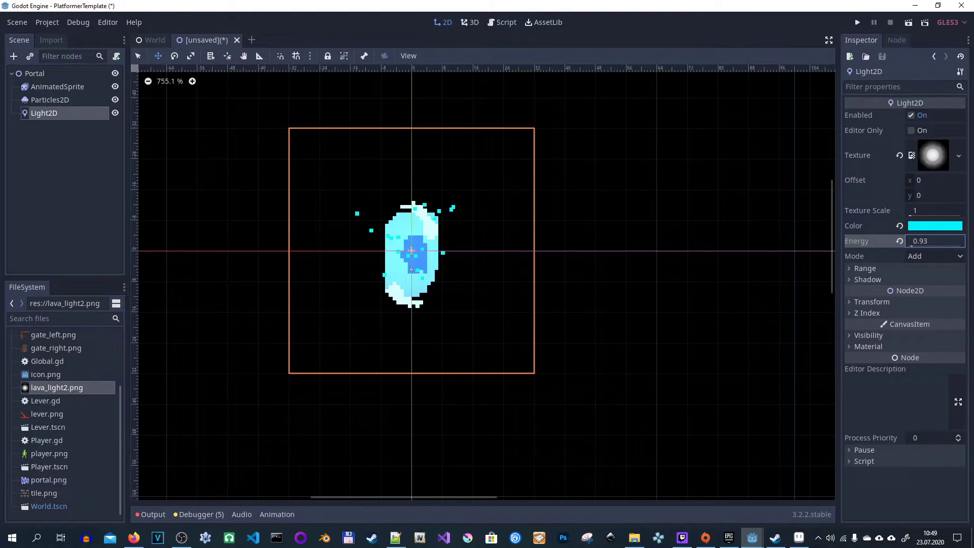
pyautogui.click(66, 147)
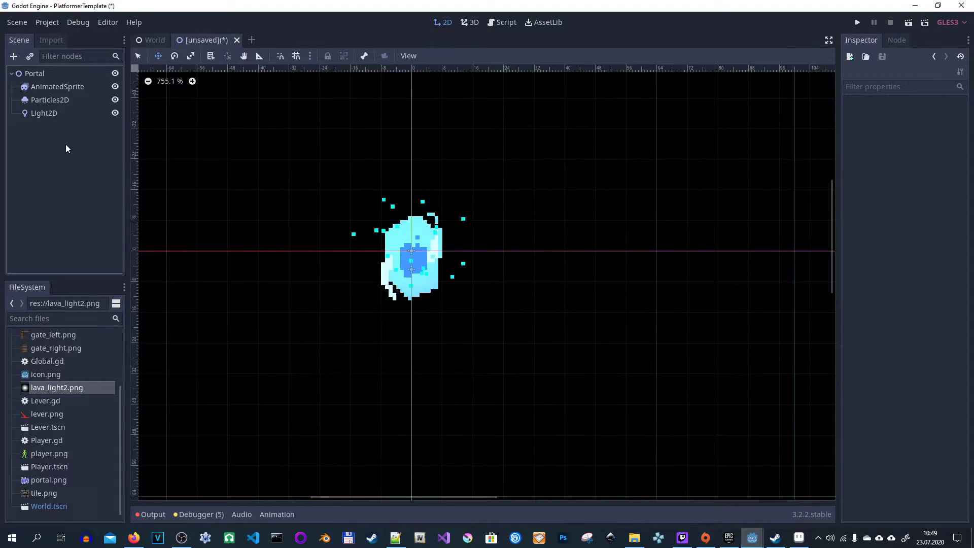
# Add an Area2D child node under Portal
pyautogui.click(23, 72)
pyautogui.click(14, 57)
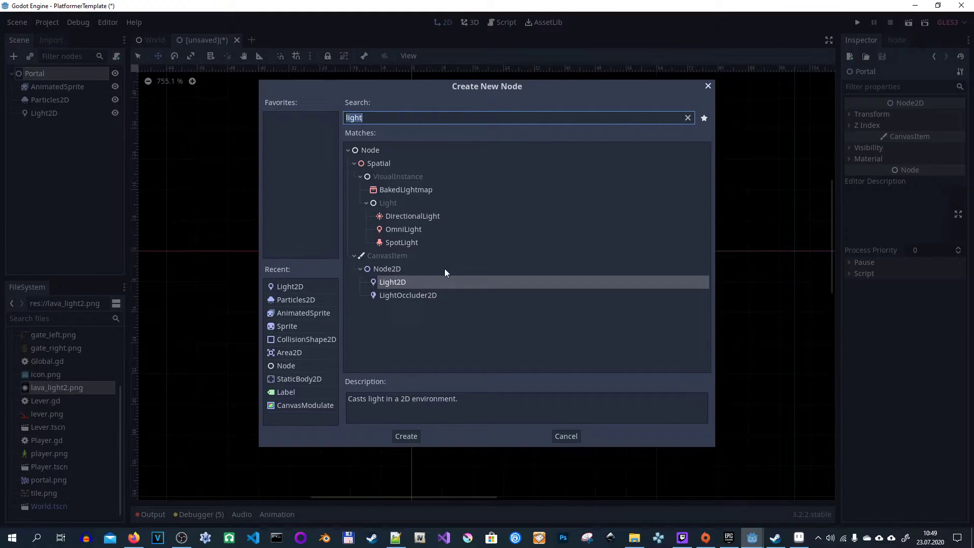
pyautogui.write('area')
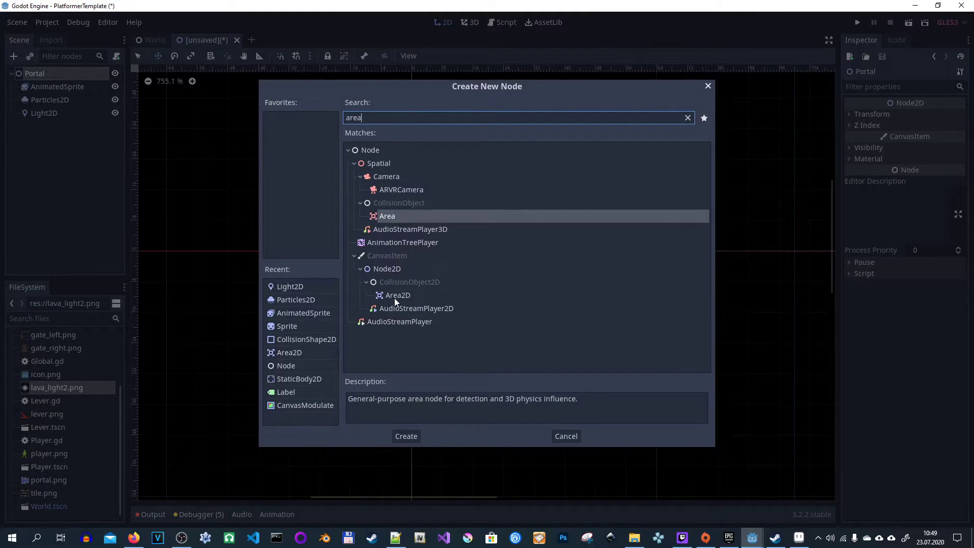
pyautogui.click(395, 296)
pyautogui.click(406, 435)
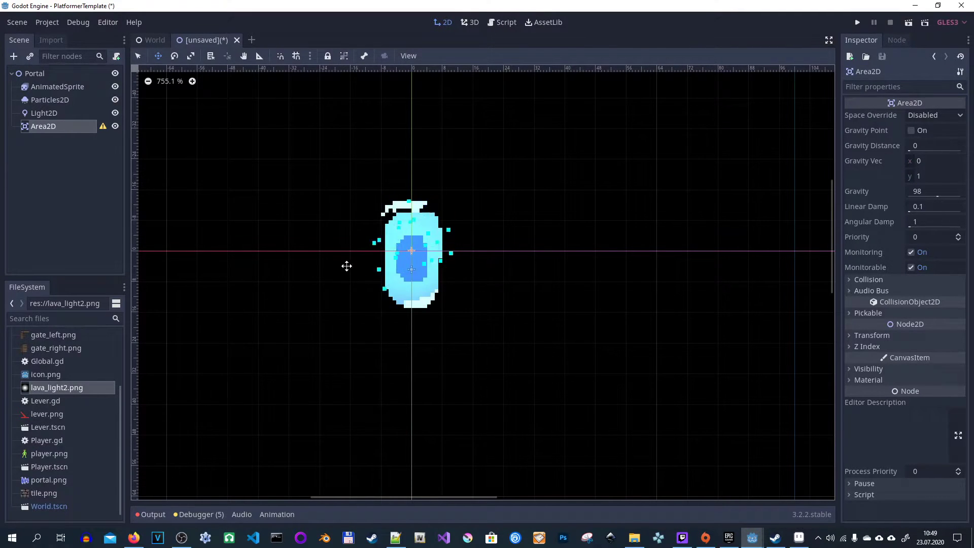
# Give the Area2D a CollisionShape2D with a rectangle fitted over the portal
pyautogui.click(14, 56)
pyautogui.write('coll')
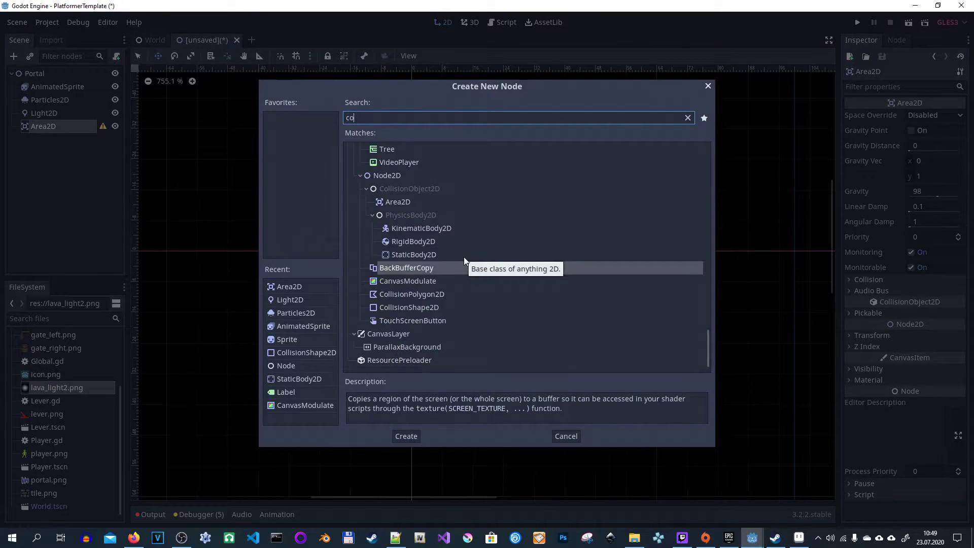
pyautogui.click(418, 265)
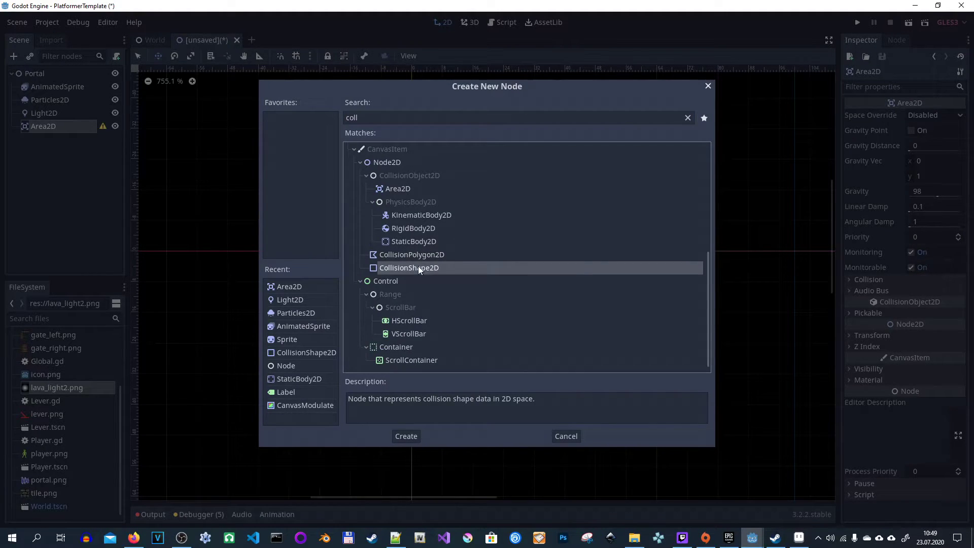
pyautogui.click(404, 435)
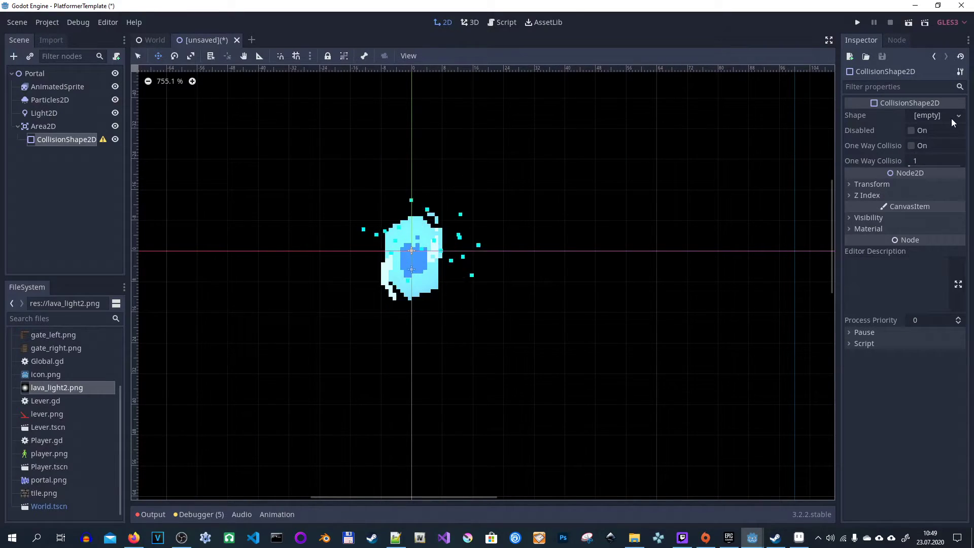
pyautogui.click(936, 115)
pyautogui.click(907, 201)
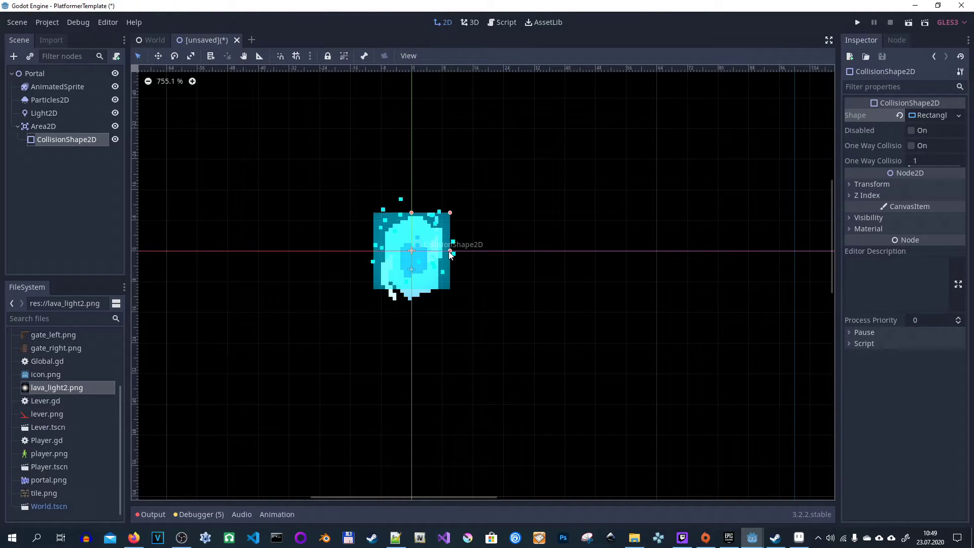
pyautogui.moveTo(450, 251); pyautogui.dragTo(432, 251)
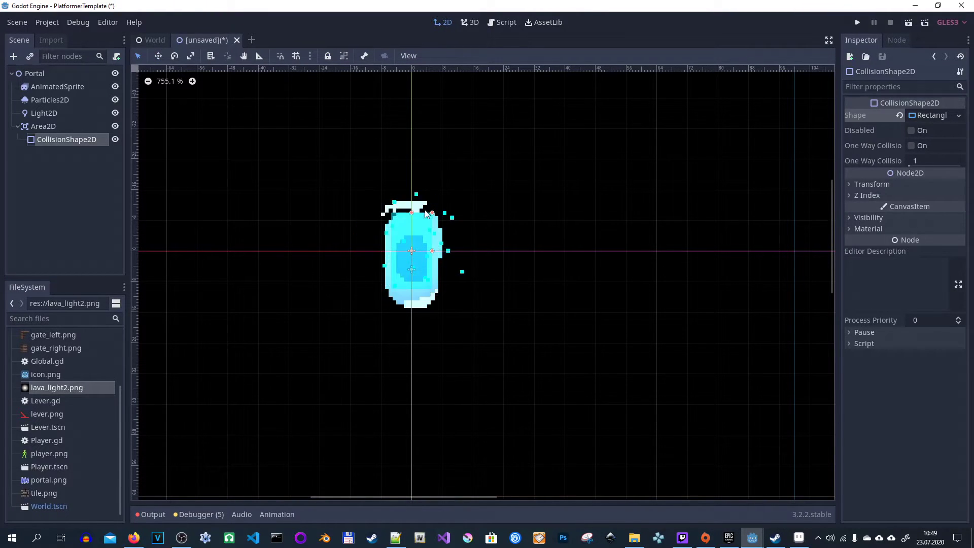
pyautogui.moveTo(412, 213); pyautogui.dragTo(412, 196)
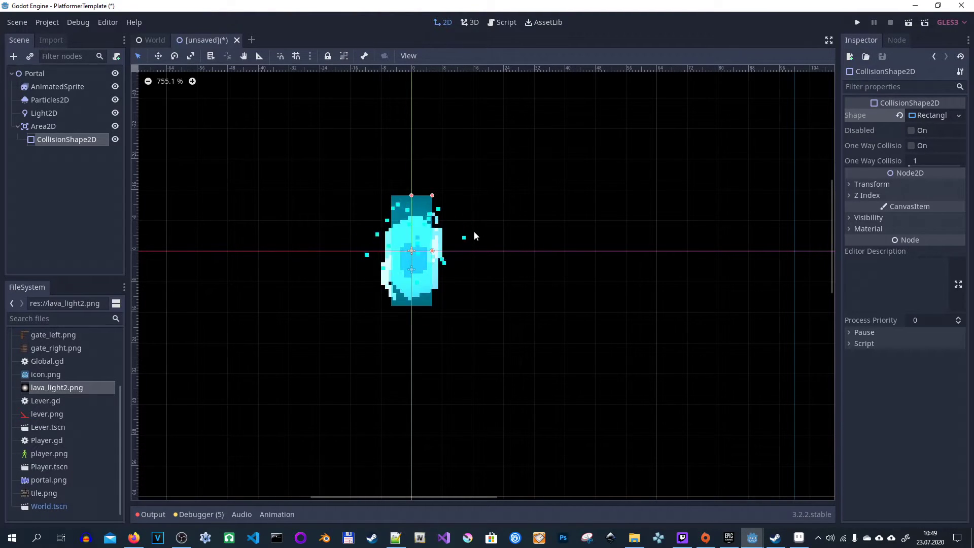
# Save the scene as Portal.tscn and begin attaching a script to Portal
pyautogui.click(44, 73)
pyautogui.hotkey('ctrl', 's')
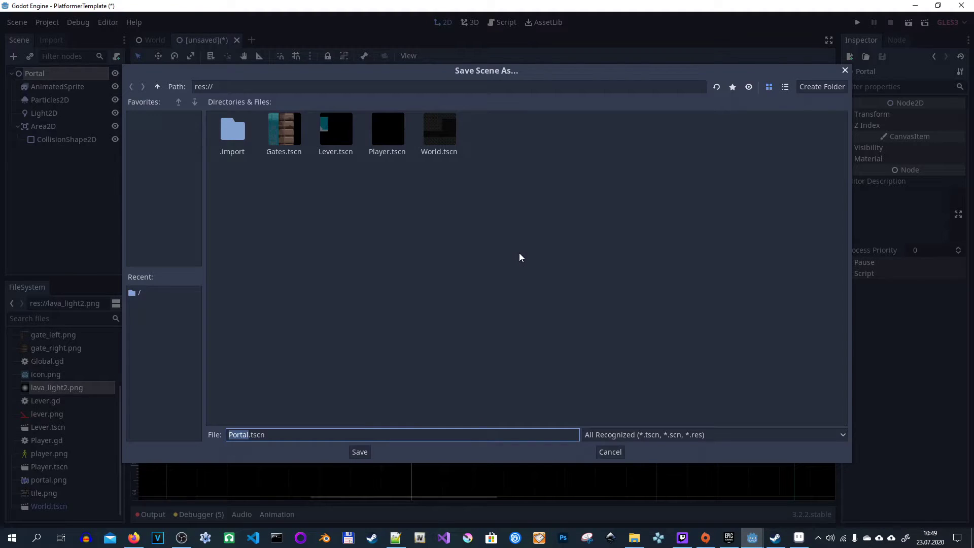
pyautogui.click(360, 451)
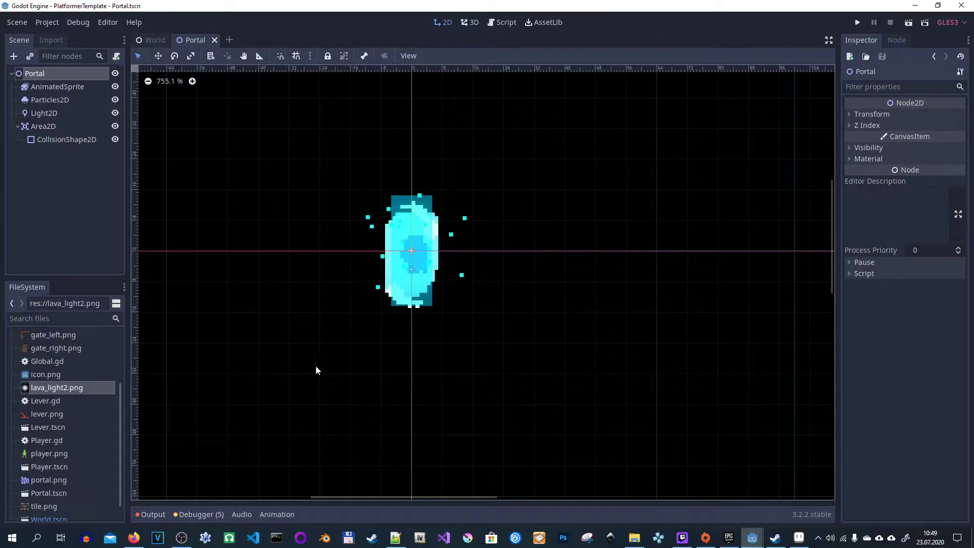
pyautogui.click(117, 56)
# Create Portal.gd and clear the template code below the destination variable
pyautogui.click(451, 337)
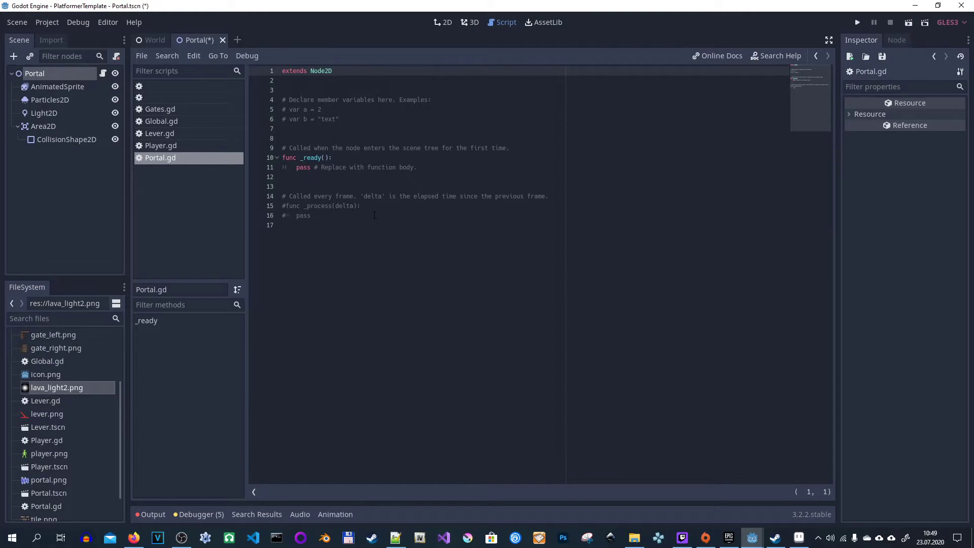
pyautogui.moveTo(374, 225); pyautogui.dragTo(246, 91)
pyautogui.press('BackSpace')
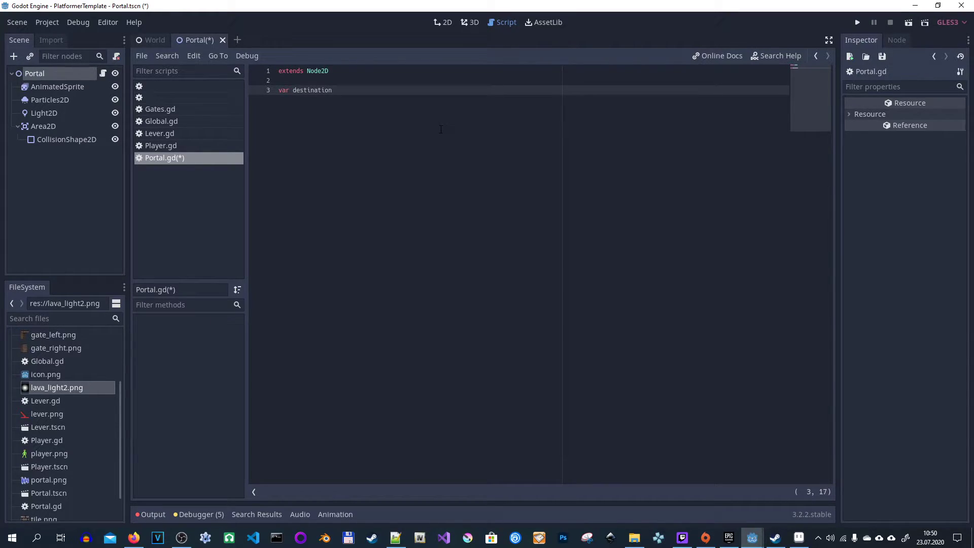
pyautogui.press('Return')
pyautogui.press('Return')
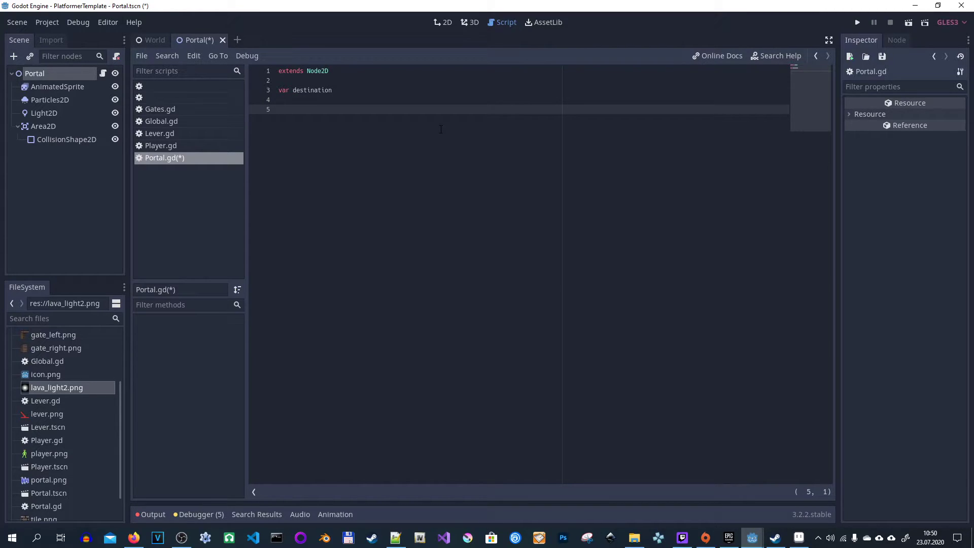
# Write _ready() setting destination = get_node("PortalDestination").get_global_position()
pyautogui.write('func _r')
pyautogui.press('Return')
pyautogui.press('Return')
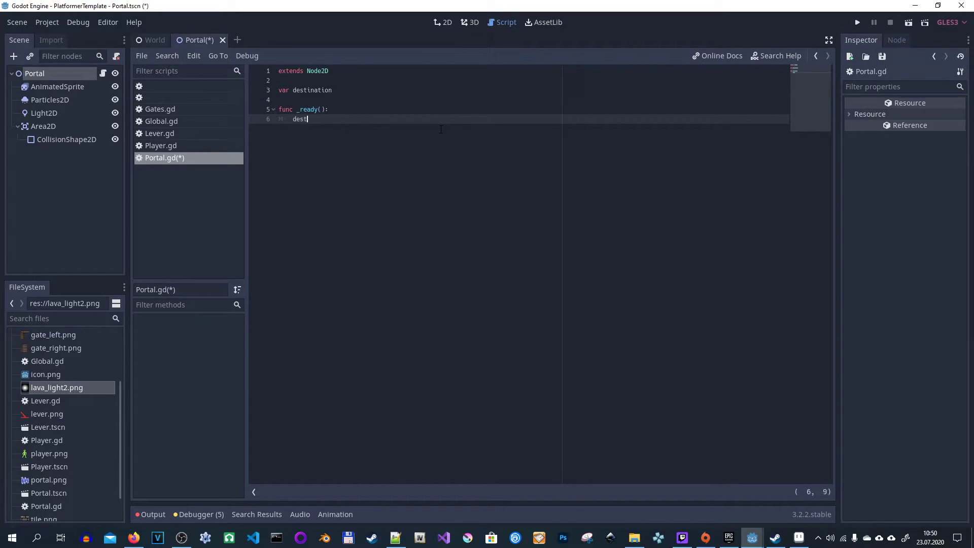
pyautogui.write('dest')
pyautogui.press('BackSpace')
pyautogui.press('Return')
pyautogui.write('= get_')
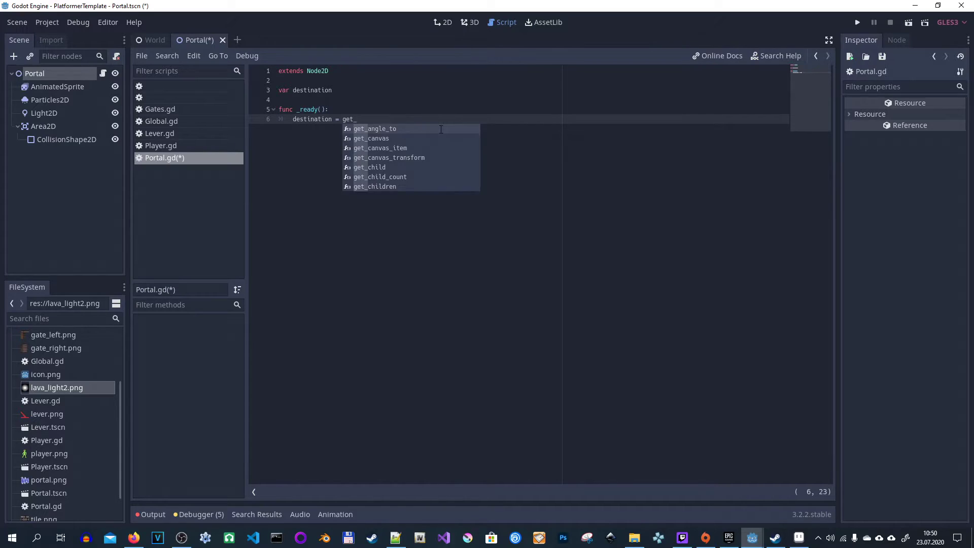
pyautogui.write('node("')
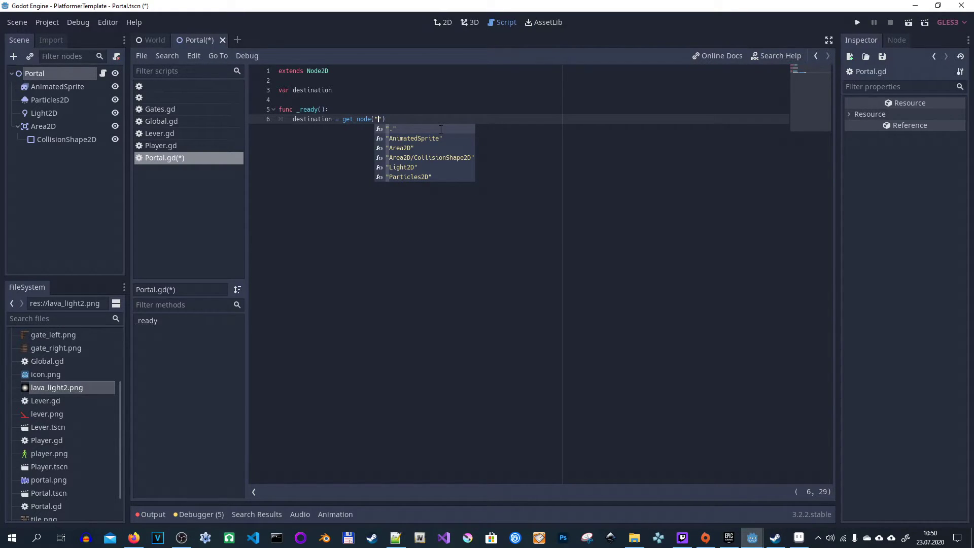
pyautogui.write('Portal')
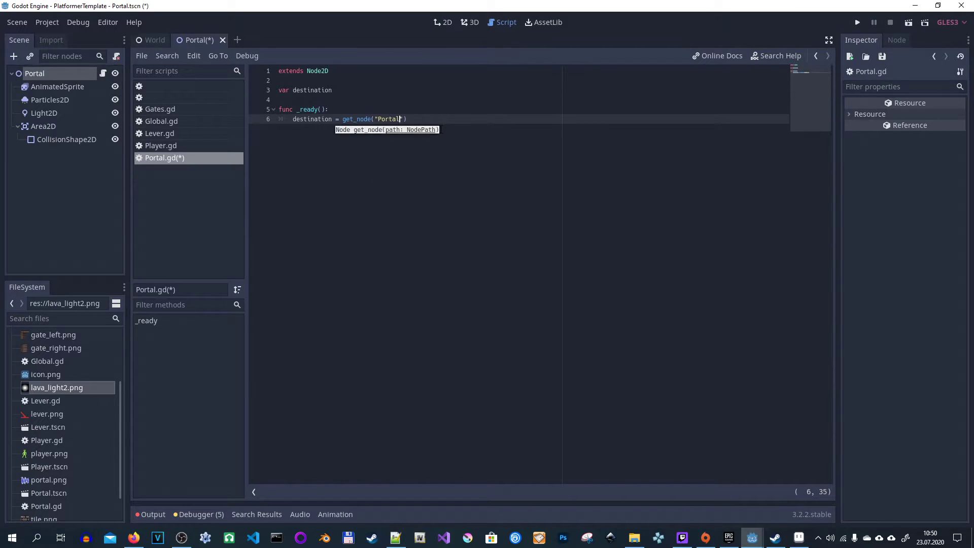
pyautogui.write('Destinat')
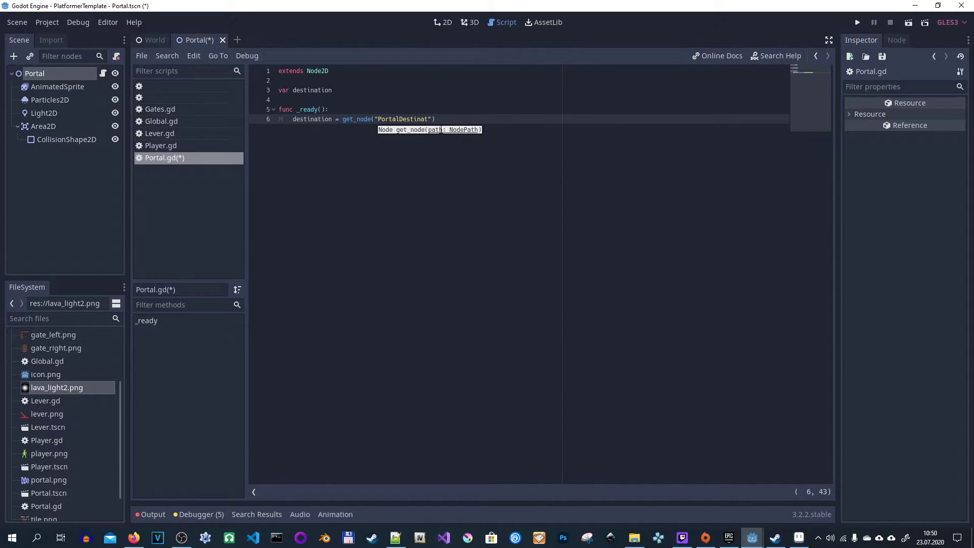
pyautogui.write('ion')
pyautogui.press('End')
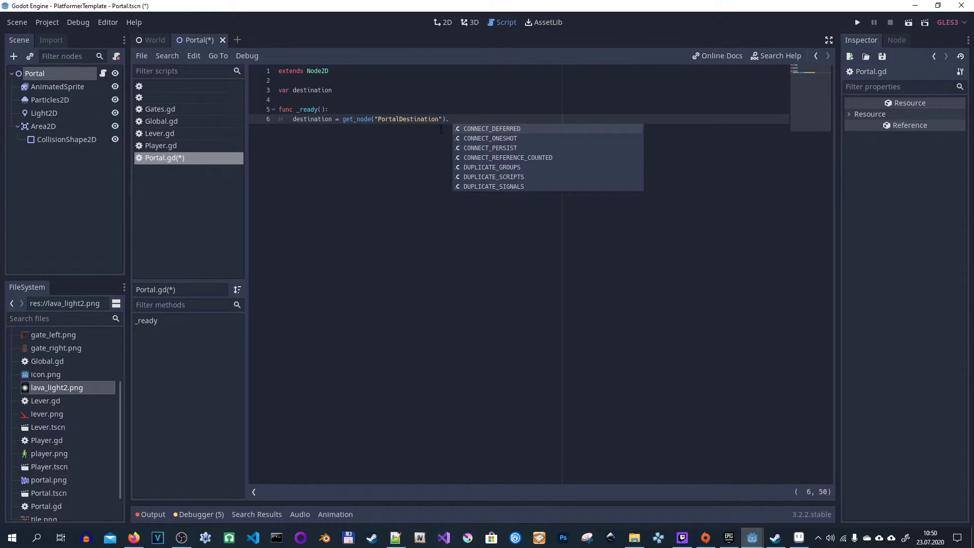
pyautogui.press('BackSpace')
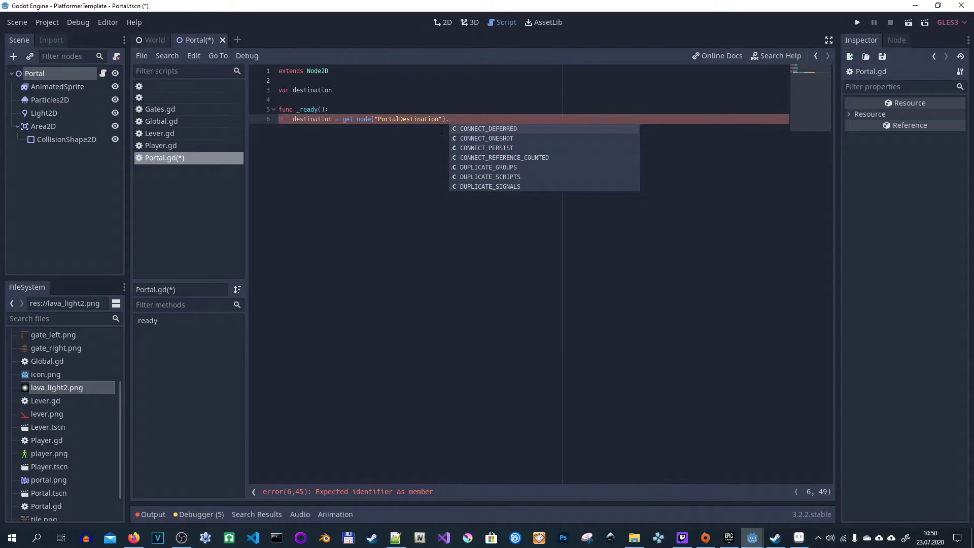
pyautogui.write('get_global_position(')
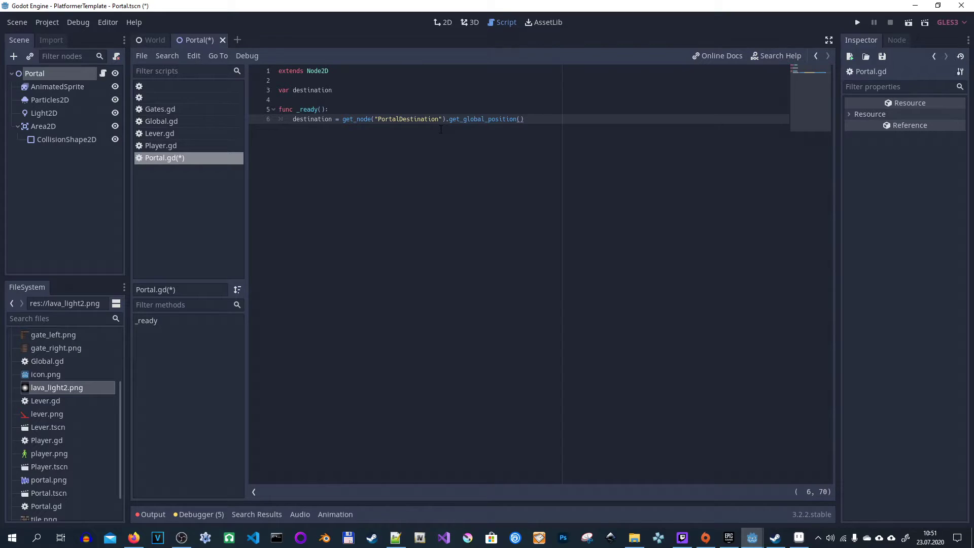
pyautogui.press('Return')
pyautogui.press('Return')
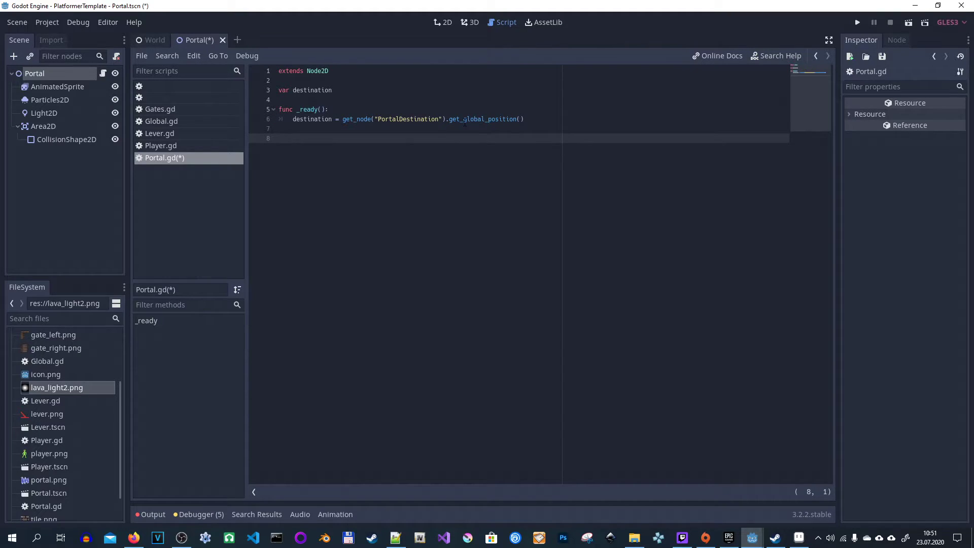
# Connect the Area2D's body_entered signal to the Portal script
pyautogui.click(34, 127)
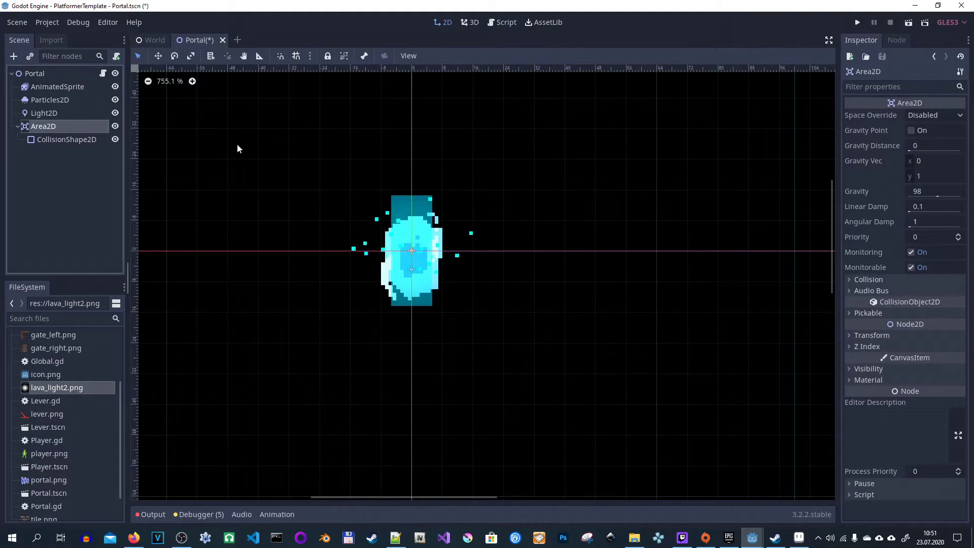
pyautogui.click(897, 40)
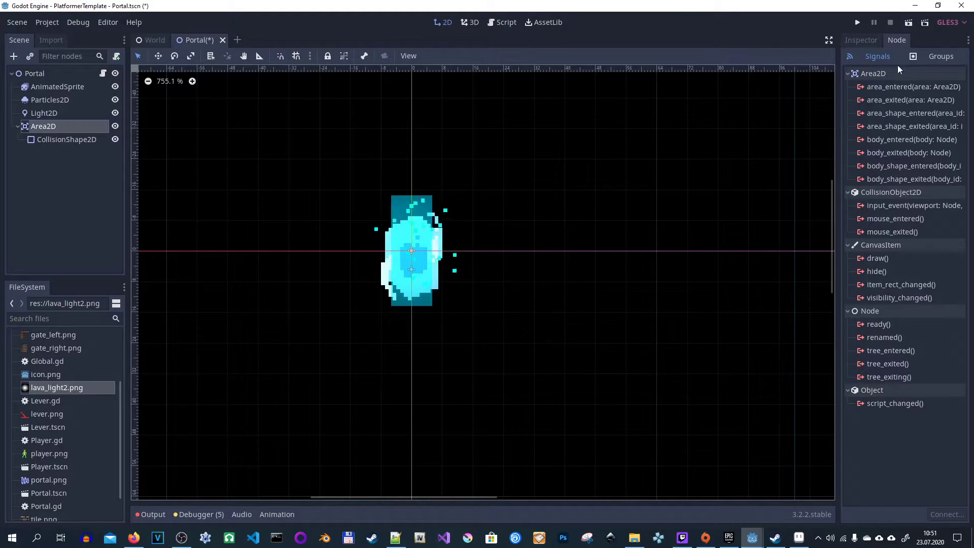
pyautogui.doubleClick(899, 139)
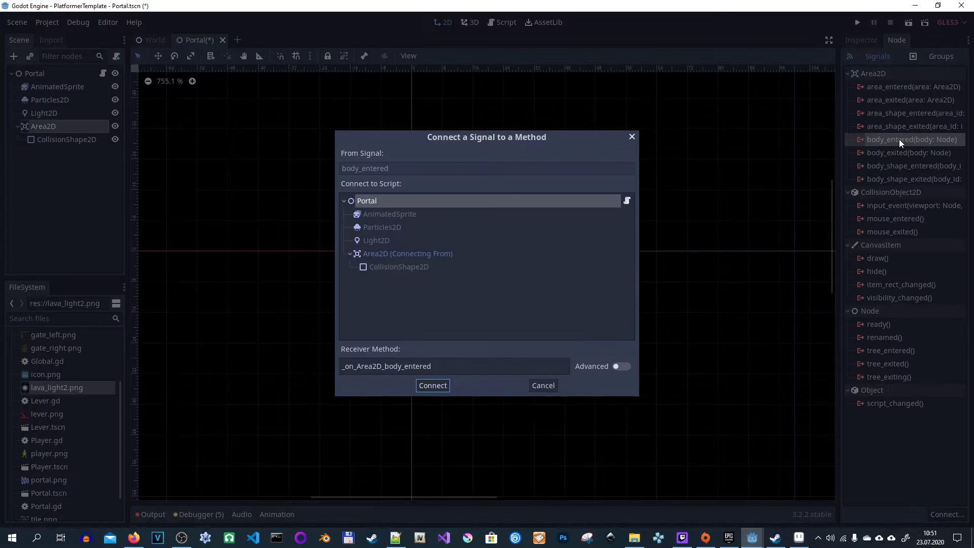
pyautogui.click(434, 385)
# Make the handler call body.set_position(destination) when body.name == "Player", then save
pyautogui.hotkey('shift', 'End')
pyautogui.press('Delete')
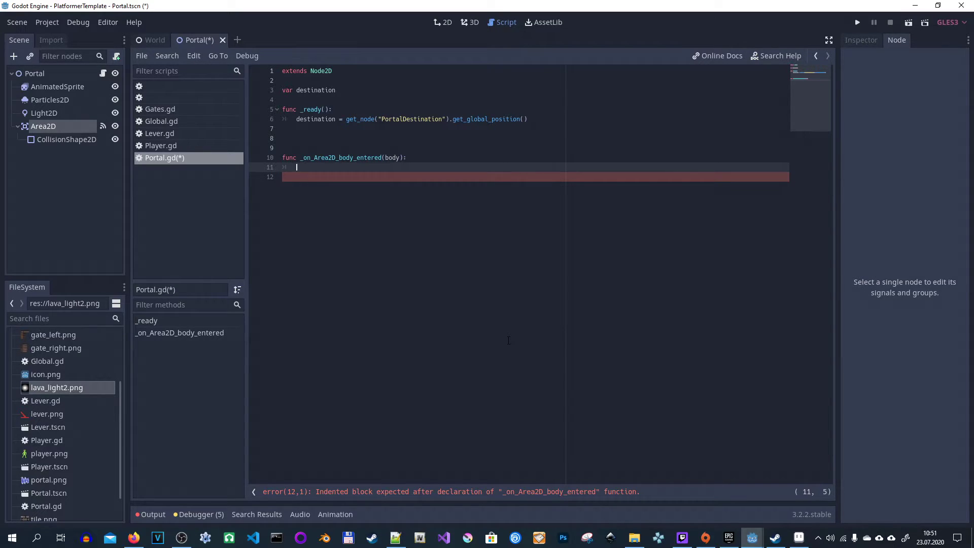
pyautogui.write('if body.name == "Player":')
pyautogui.press('Return')
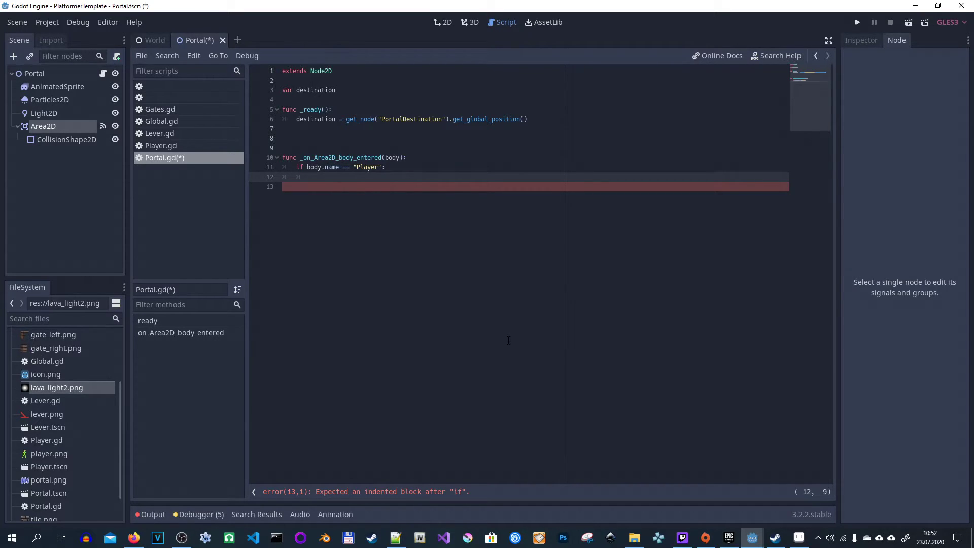
pyautogui.write('o')
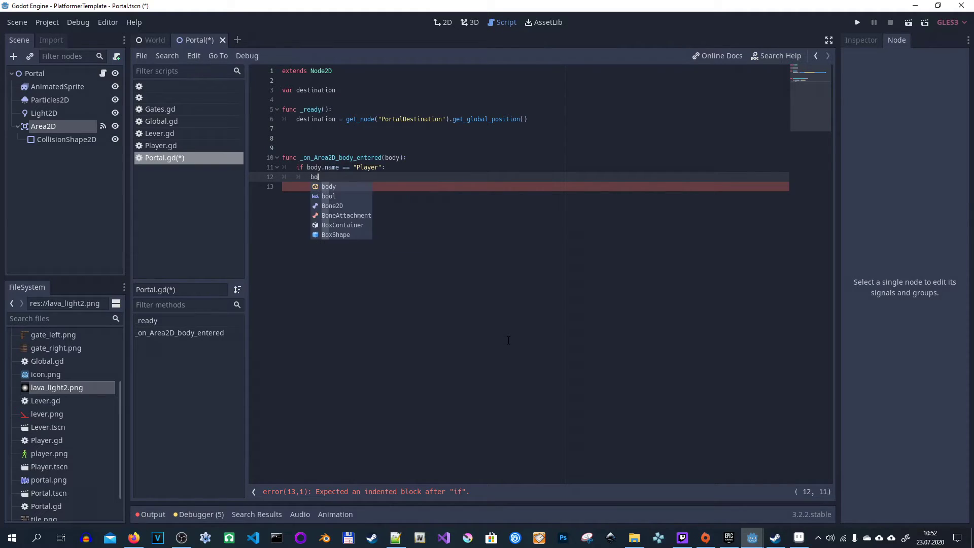
pyautogui.write('dy.')
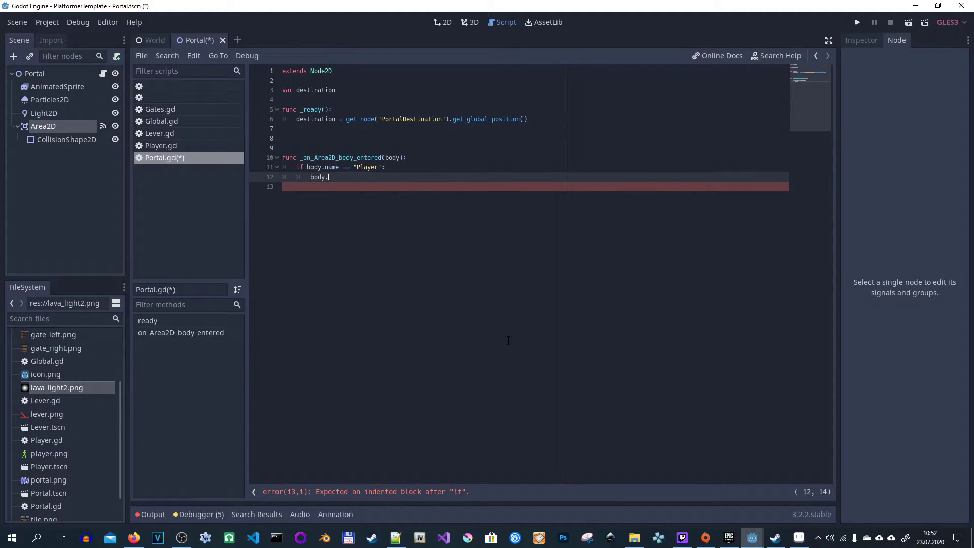
pyautogui.write('set_posit')
pyautogui.write('ion')
pyautogui.write('(')
pyautogui.write('des')
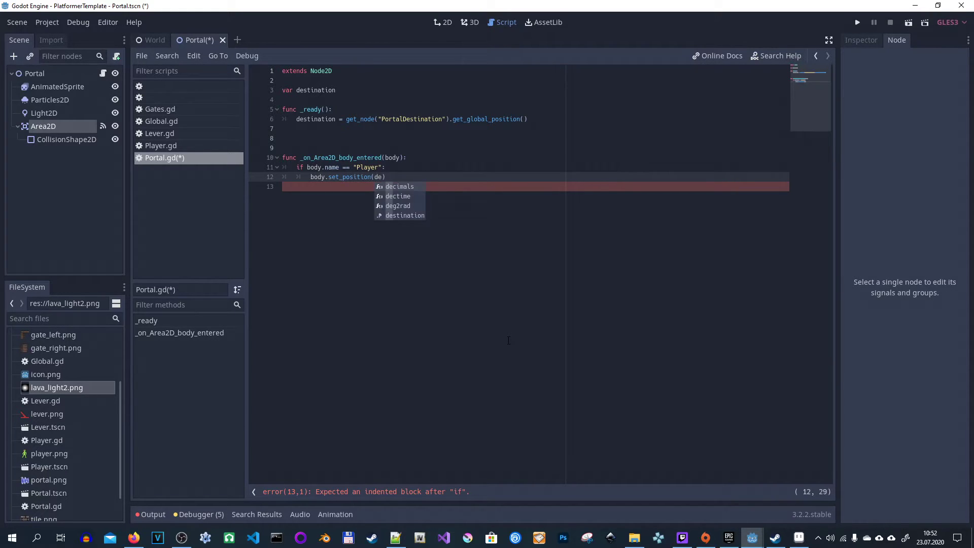
pyautogui.press('Return')
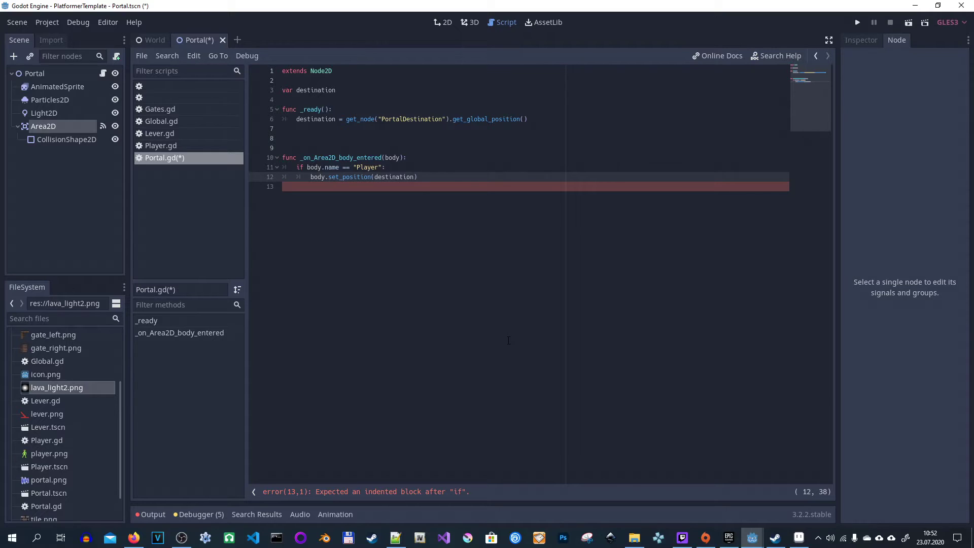
pyautogui.hotkey('ctrl', 's')
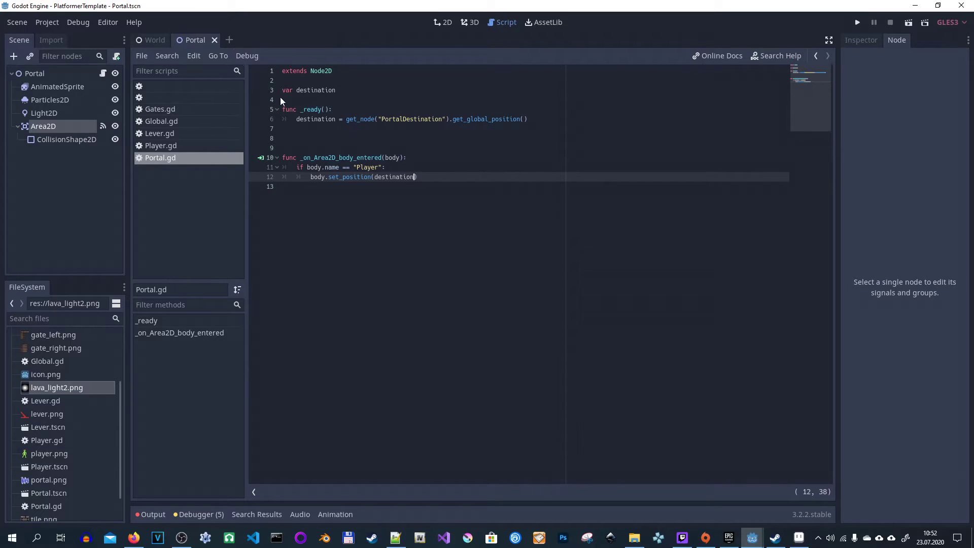
# Create a new 2D scene whose root node is named PortalDestination
pyautogui.click(230, 41)
pyautogui.click(71, 87)
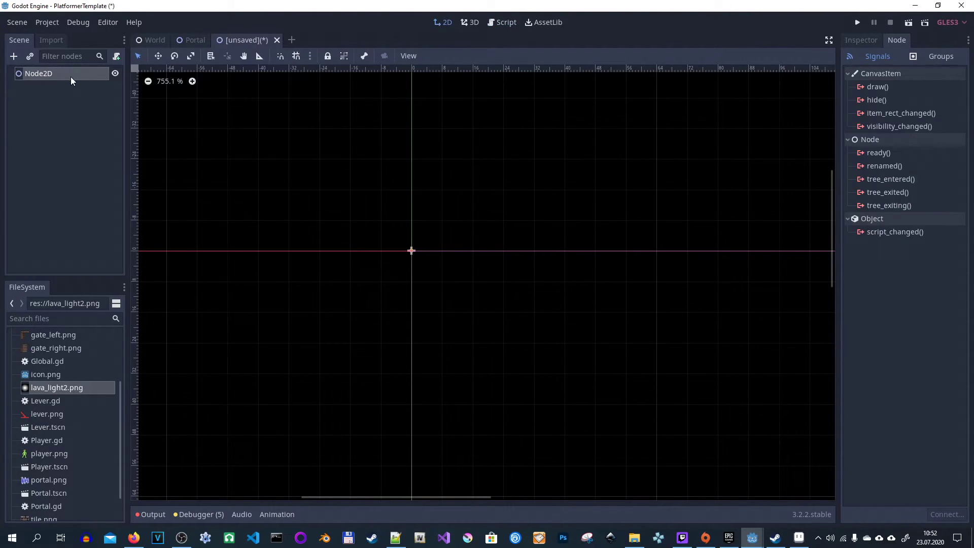
pyautogui.doubleClick(69, 74)
pyautogui.write('PortalDestination')
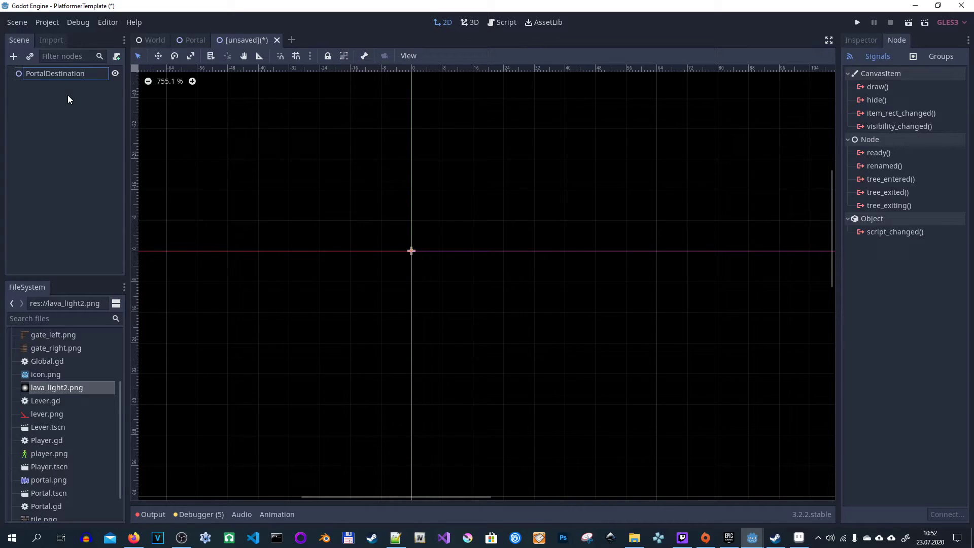
pyautogui.press('Return')
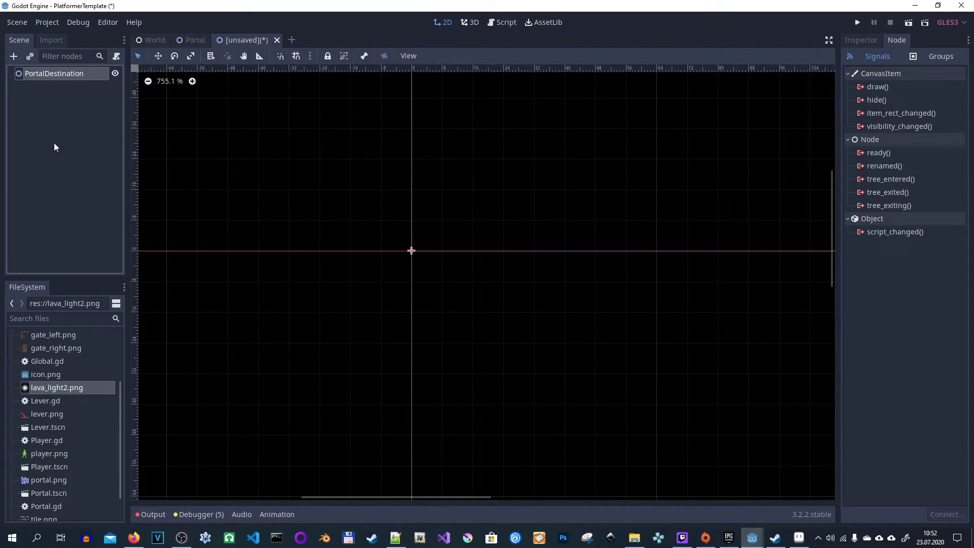
# Add a Sprite child under PortalDestination with icon.png as its texture
pyautogui.click(14, 56)
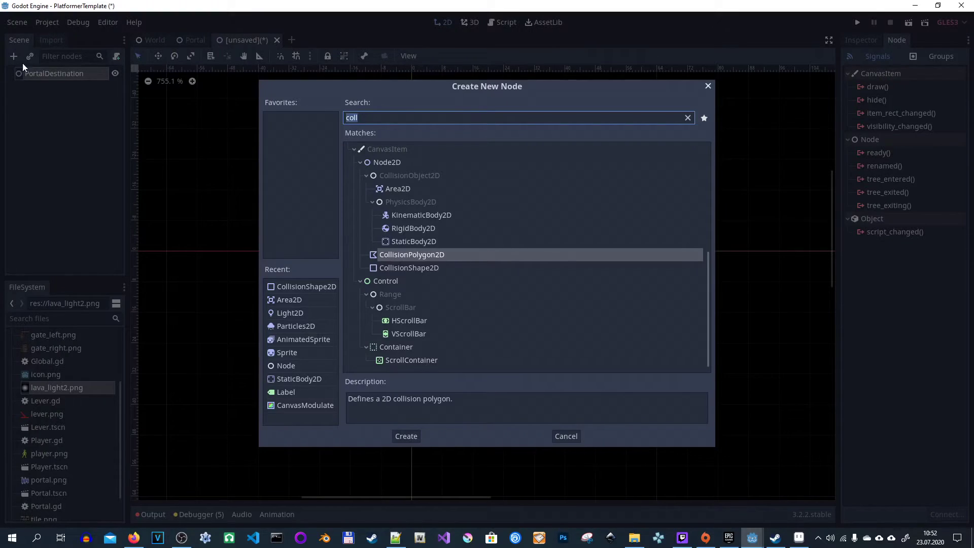
pyautogui.write('sprite')
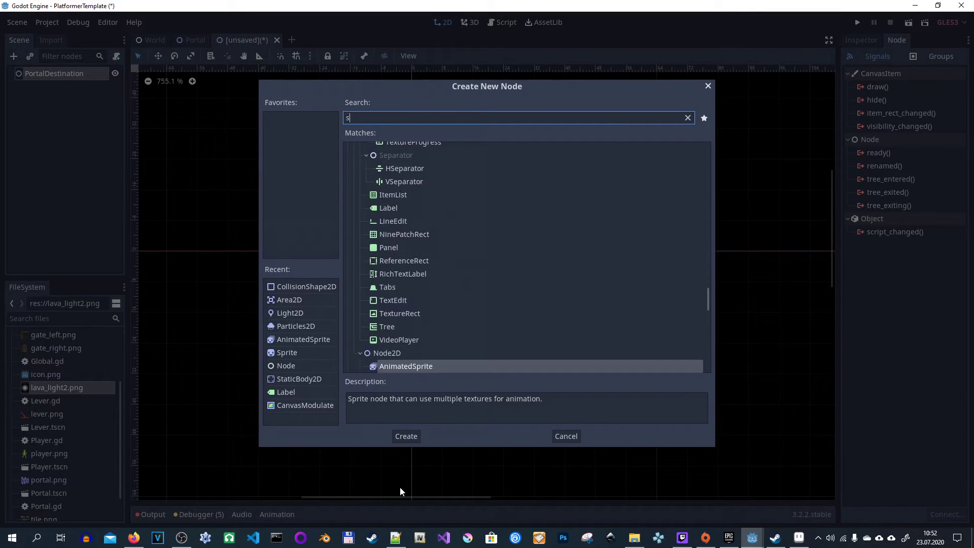
pyautogui.click(407, 436)
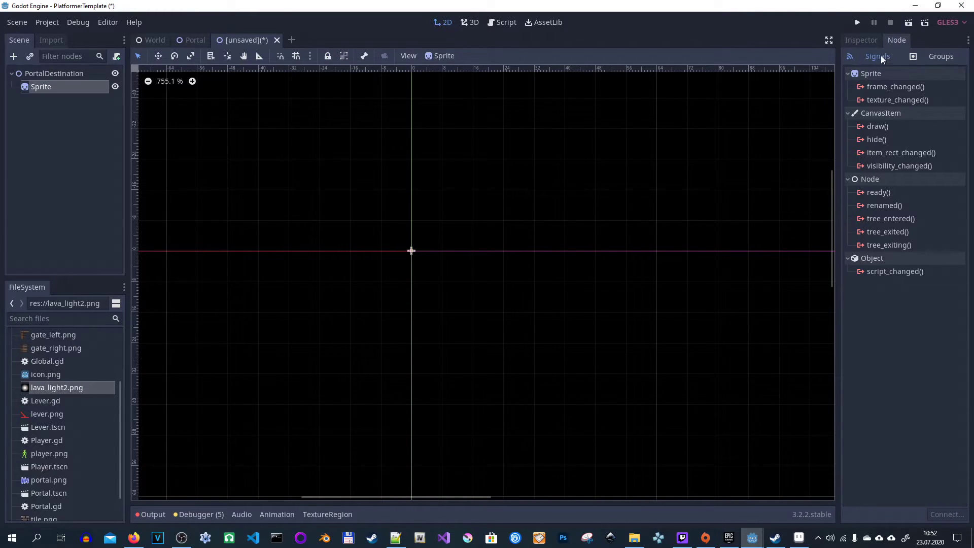
pyautogui.click(869, 41)
pyautogui.moveTo(46, 376); pyautogui.dragTo(927, 115)
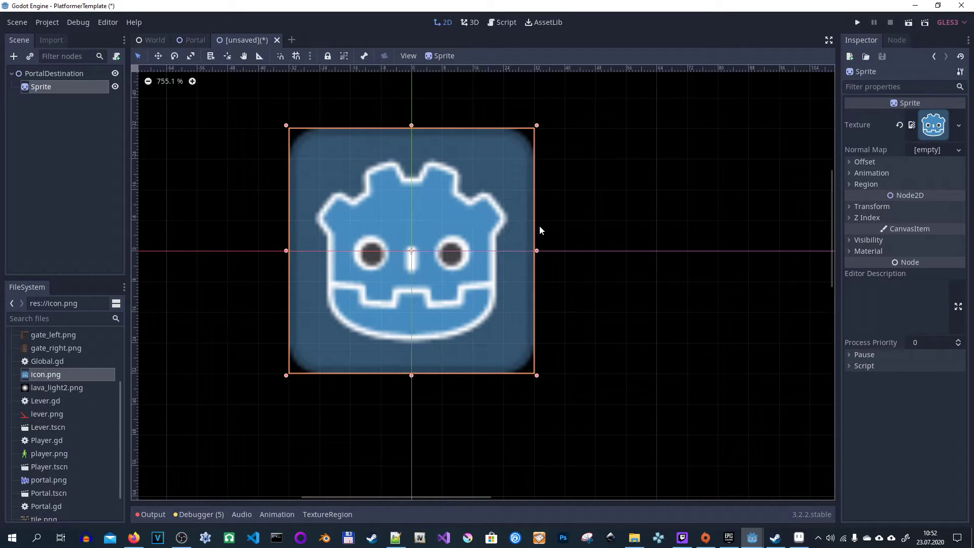
# Set the Sprite's scale to 0.25 on both x and y
pyautogui.click(854, 207)
pyautogui.click(936, 265)
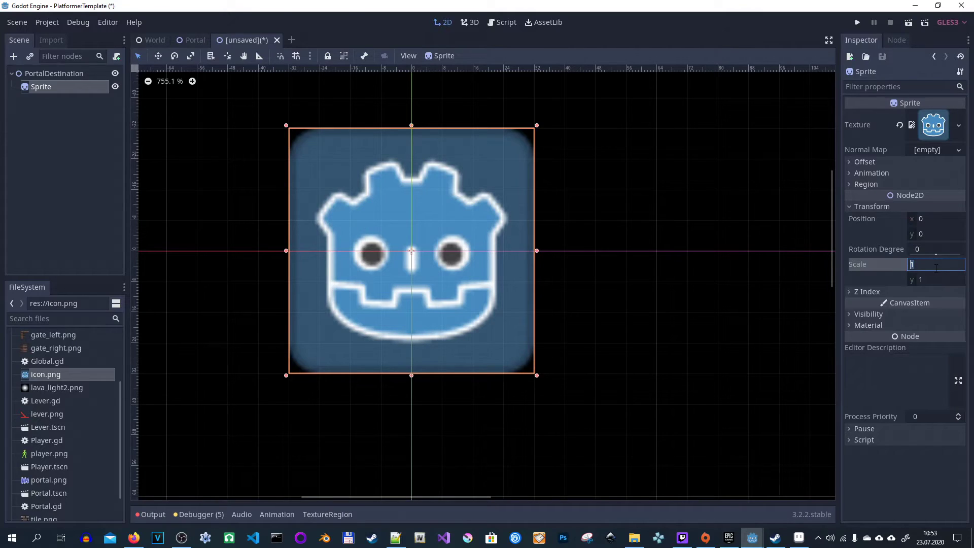
pyautogui.write(',25')
pyautogui.press('Tab')
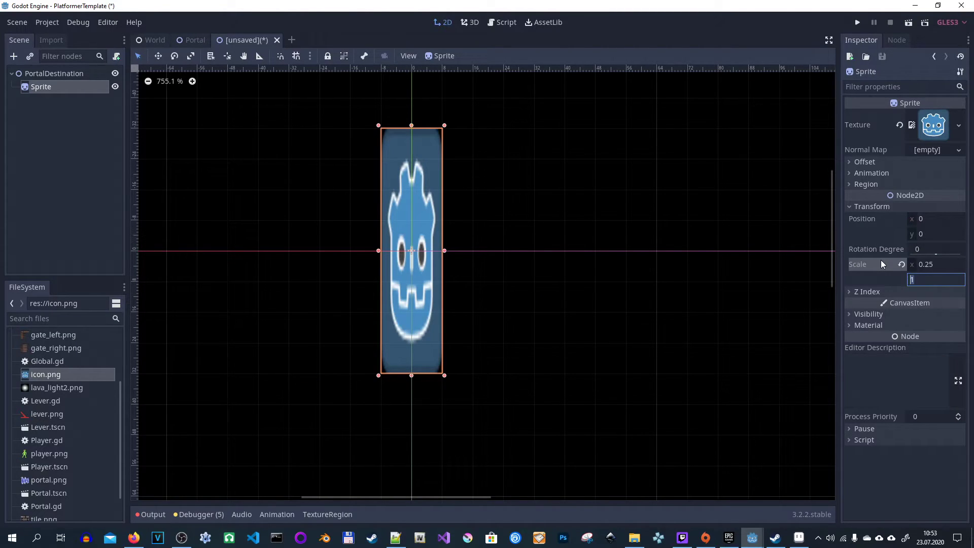
pyautogui.write(',25')
pyautogui.press('BackSpace')
pyautogui.press('BackSpace')
pyautogui.press('BackSpace')
pyautogui.write('.25')
pyautogui.press('Return')
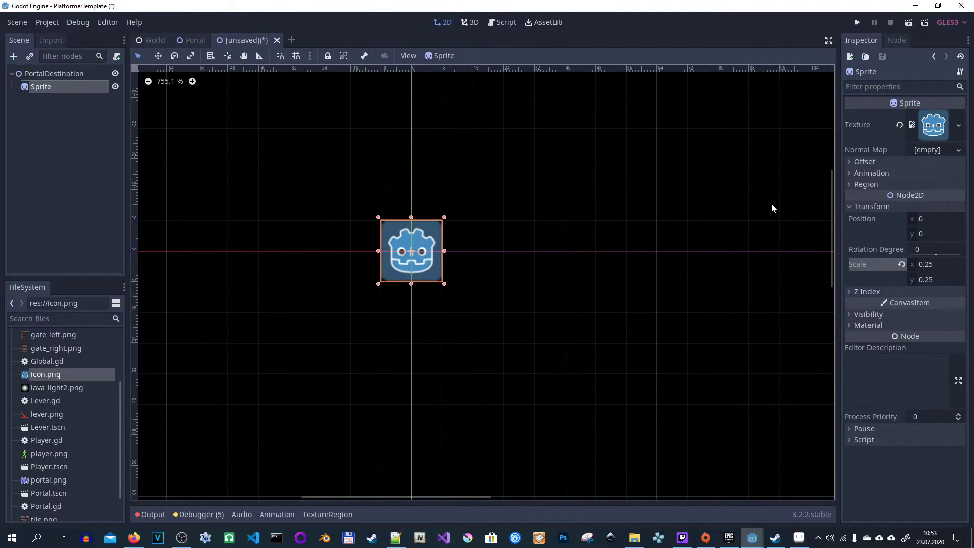
# Tint the Sprite pure red via Modulate and save the scene as PortalDestination.tscn
pyautogui.click(868, 314)
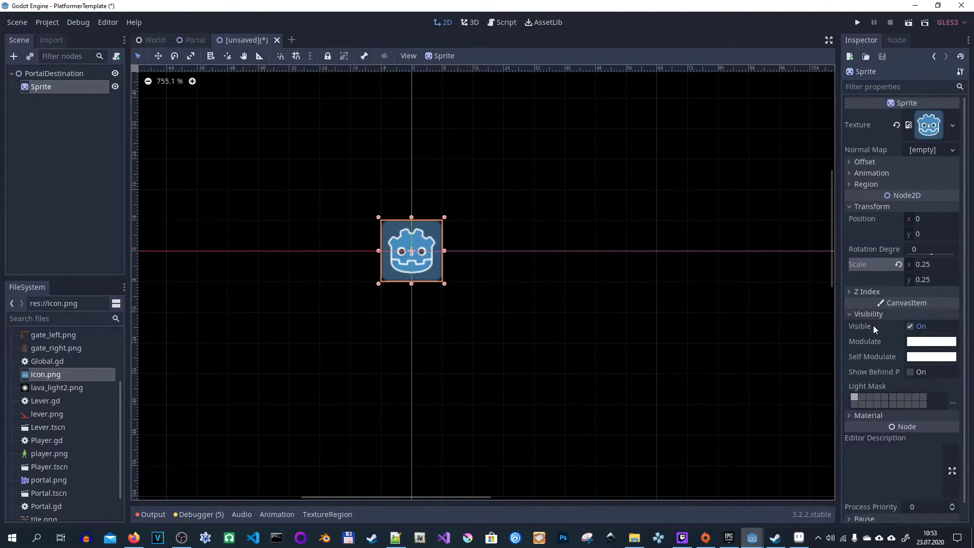
pyautogui.click(924, 341)
pyautogui.moveTo(853, 132); pyautogui.dragTo(914, 37)
pyautogui.click(640, 35)
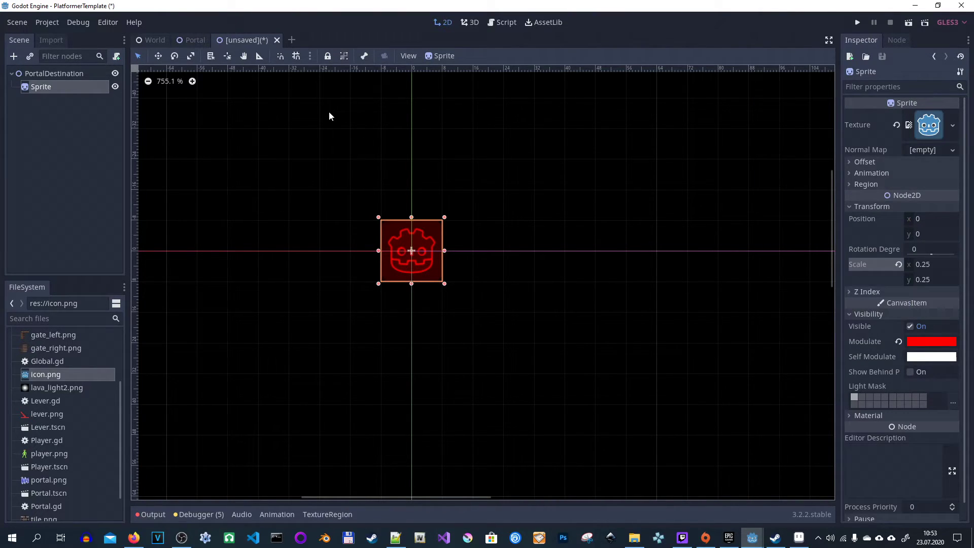
pyautogui.hotkey('ctrl', 's')
pyautogui.click(360, 452)
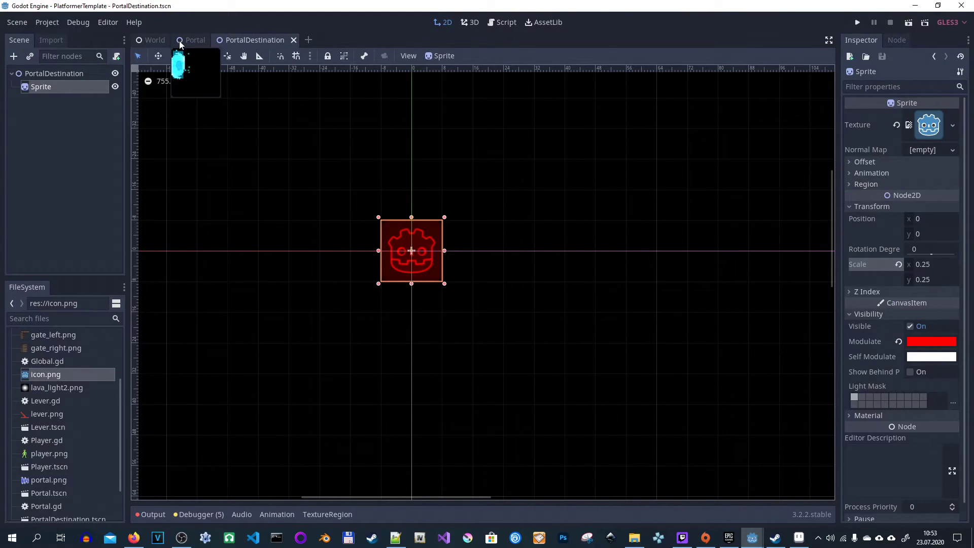
# In the World scene, instance a Portal into the level under the World root
pyautogui.click(152, 40)
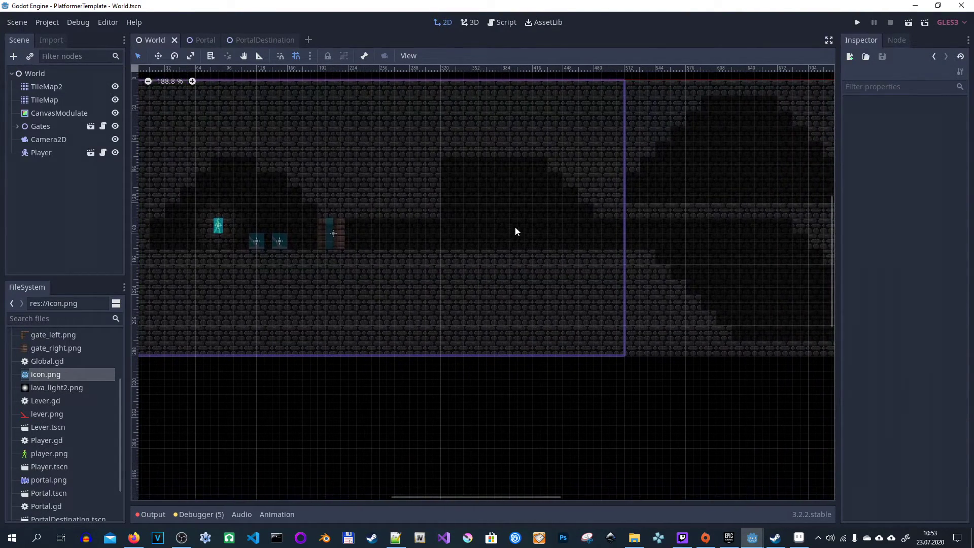
pyautogui.hscroll(5, 515, 230)
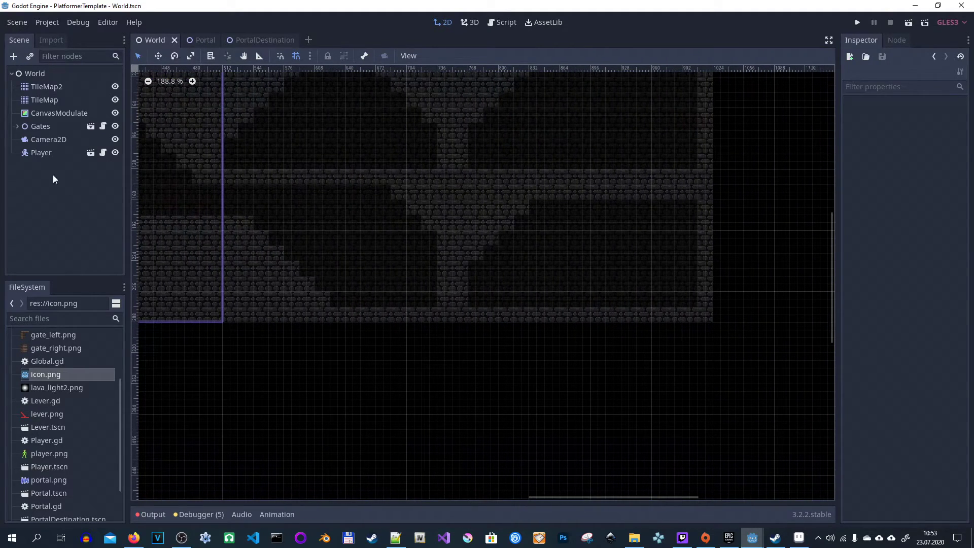
pyautogui.click(54, 179)
pyautogui.scroll(-2, 74, 415)
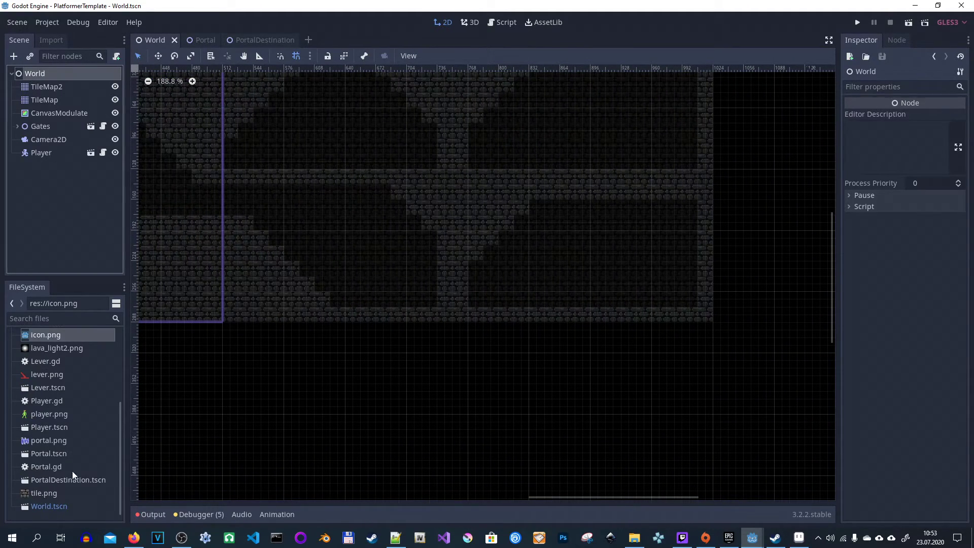
pyautogui.moveTo(39, 467); pyautogui.dragTo(350, 245)
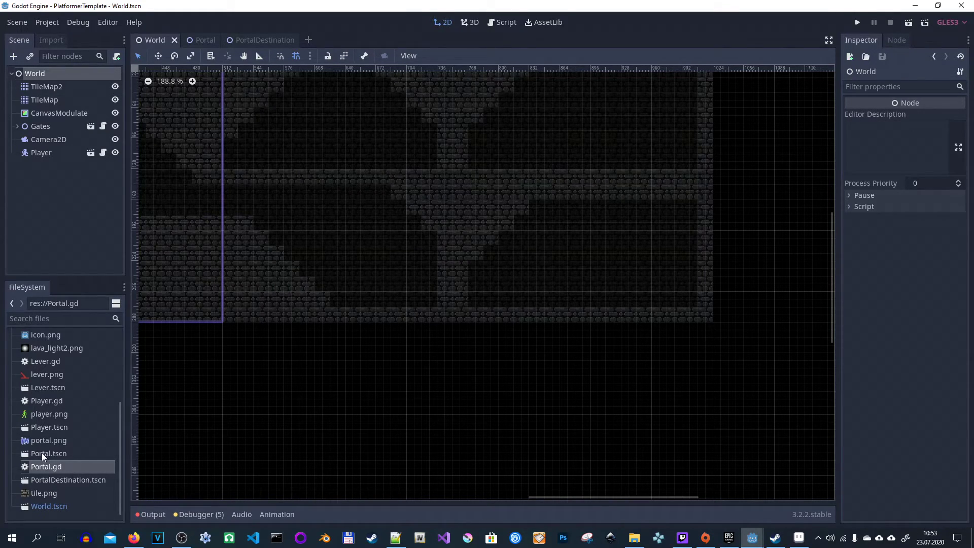
pyautogui.moveTo(41, 453); pyautogui.dragTo(378, 286)
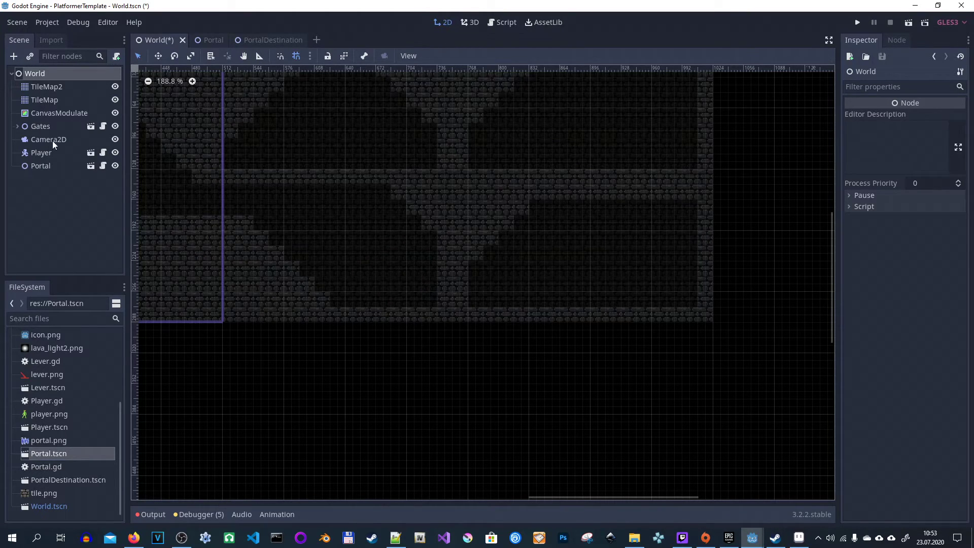
# Move the Portal from the left edge to mid-level, standing on the cave floor
pyautogui.click(52, 167)
pyautogui.press('w')
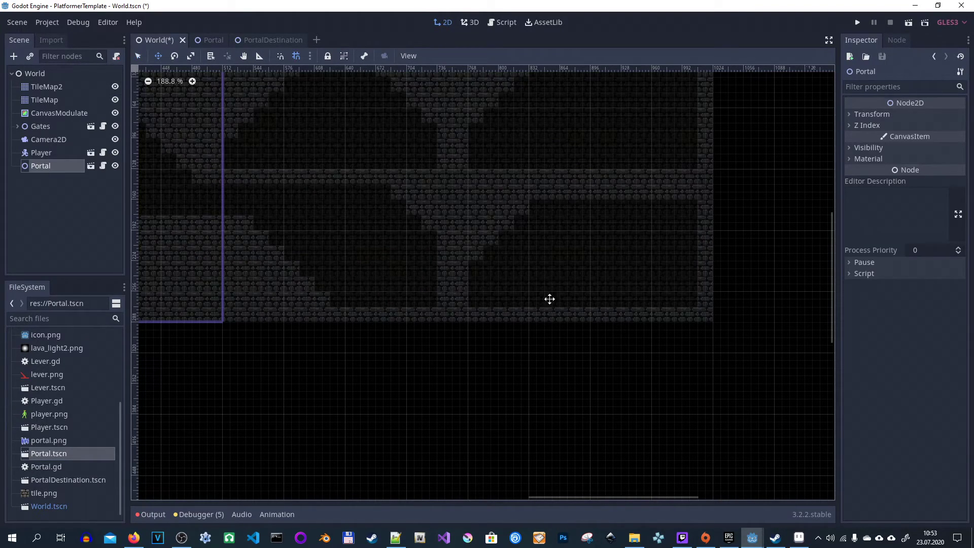
pyautogui.moveTo(341, 214); pyautogui.dragTo(512, 276)
pyautogui.scroll(9, 458, 282)
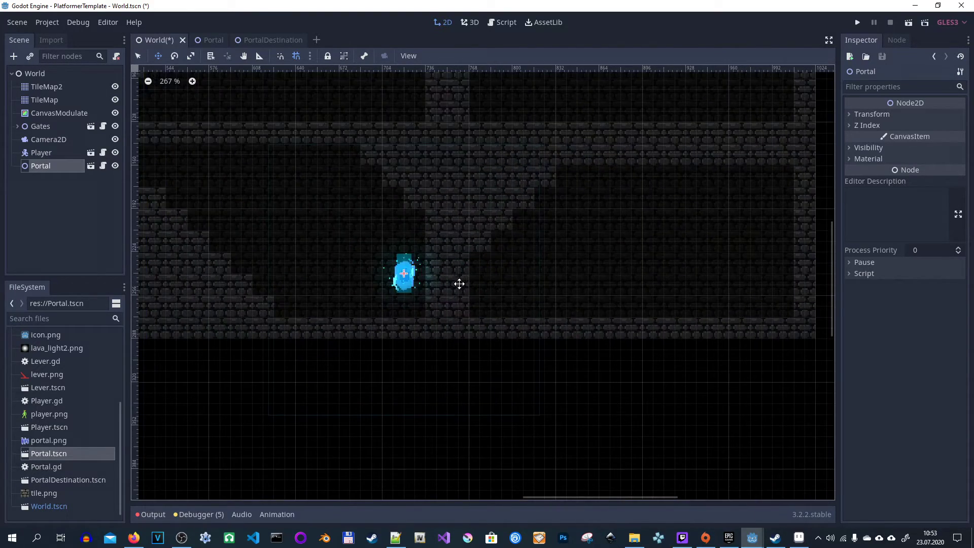
pyautogui.moveTo(420, 276); pyautogui.dragTo(350, 284)
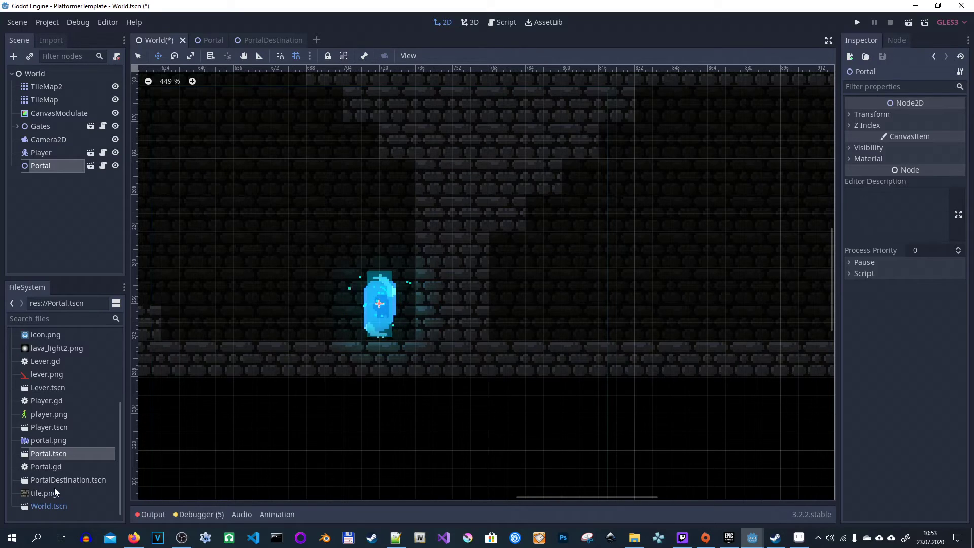
# Add PortalDestination as a child of Portal and place its red marker to the portal's right
pyautogui.moveTo(48, 480); pyautogui.dragTo(41, 166)
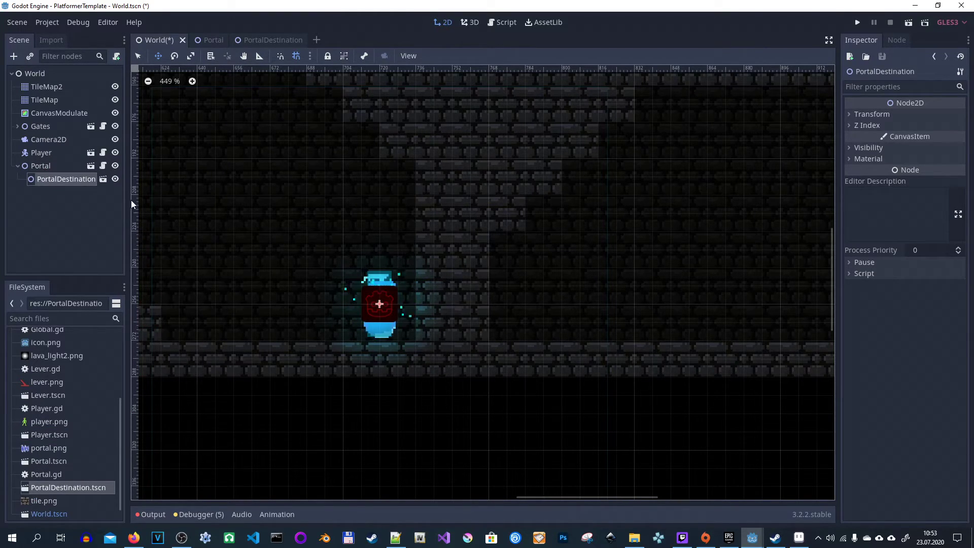
pyautogui.press('q')
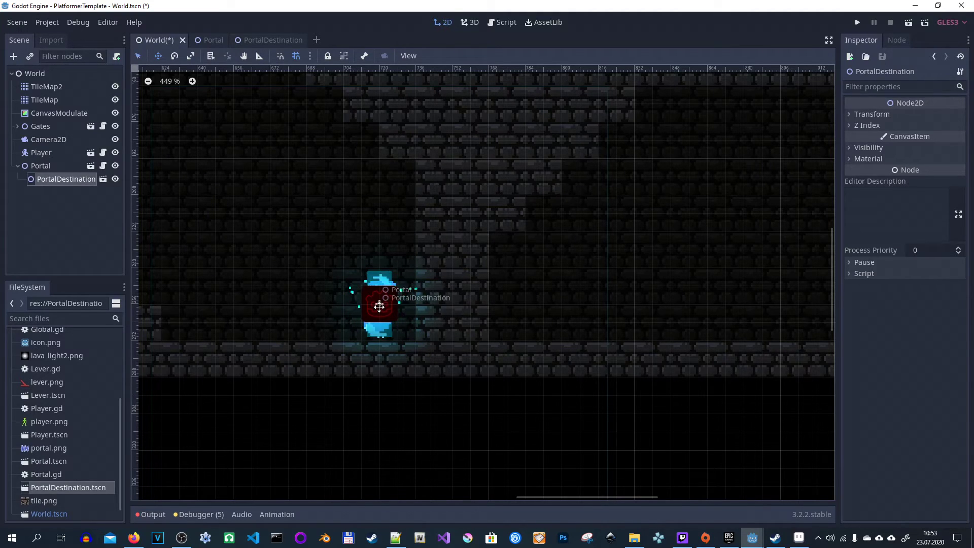
pyautogui.moveTo(379, 301); pyautogui.dragTo(252, 174)
pyautogui.moveTo(252, 174); pyautogui.dragTo(430, 202, button='middle')
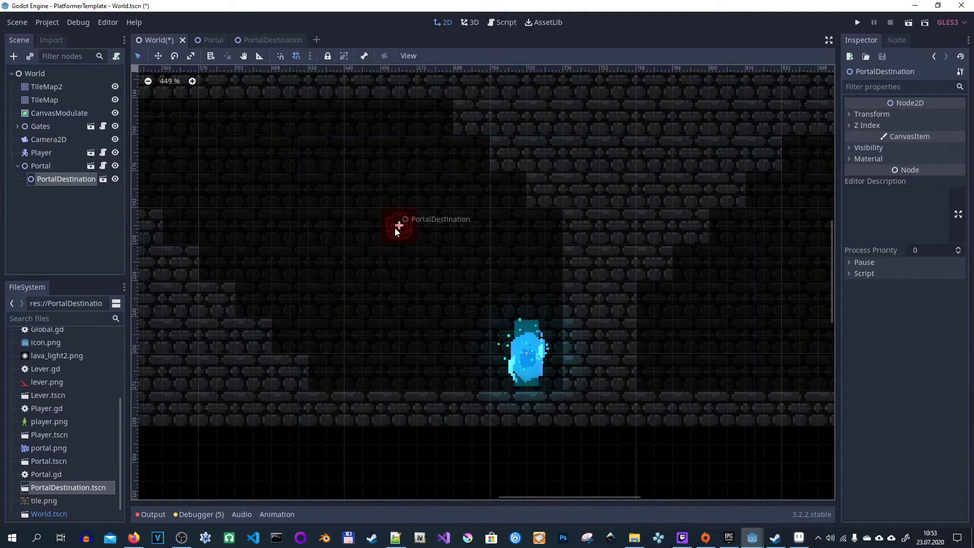
pyautogui.moveTo(398, 226); pyautogui.dragTo(691, 357)
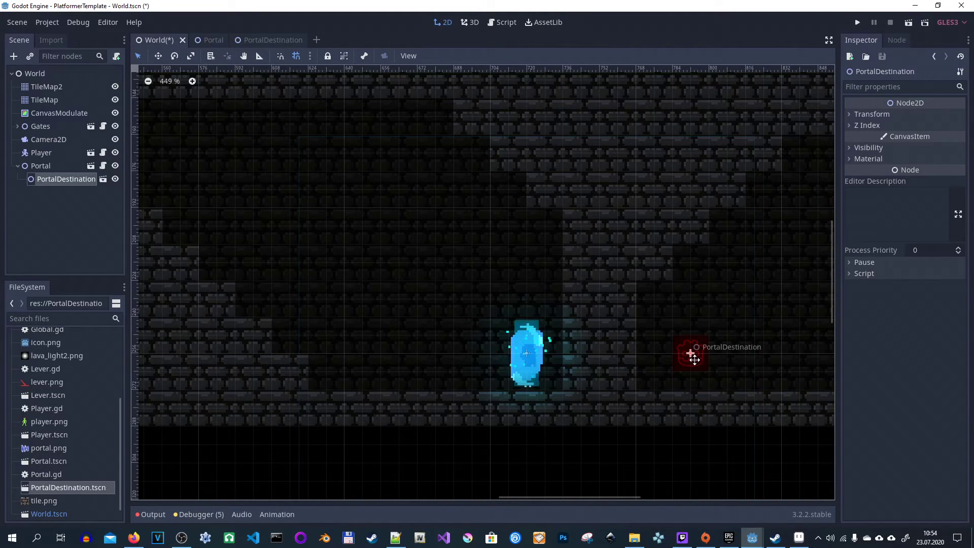
pyautogui.moveTo(735, 342); pyautogui.dragTo(478, 291, button='middle')
pyautogui.moveTo(392, 300); pyautogui.dragTo(446, 274, button='middle')
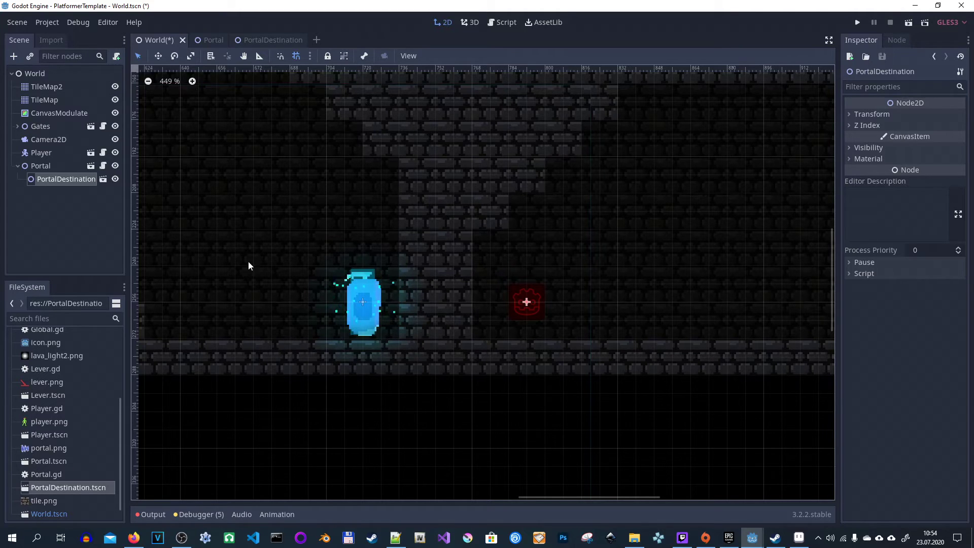
# Review the Portal scene's script, then return to the World level and reselect Portal
pyautogui.click(210, 39)
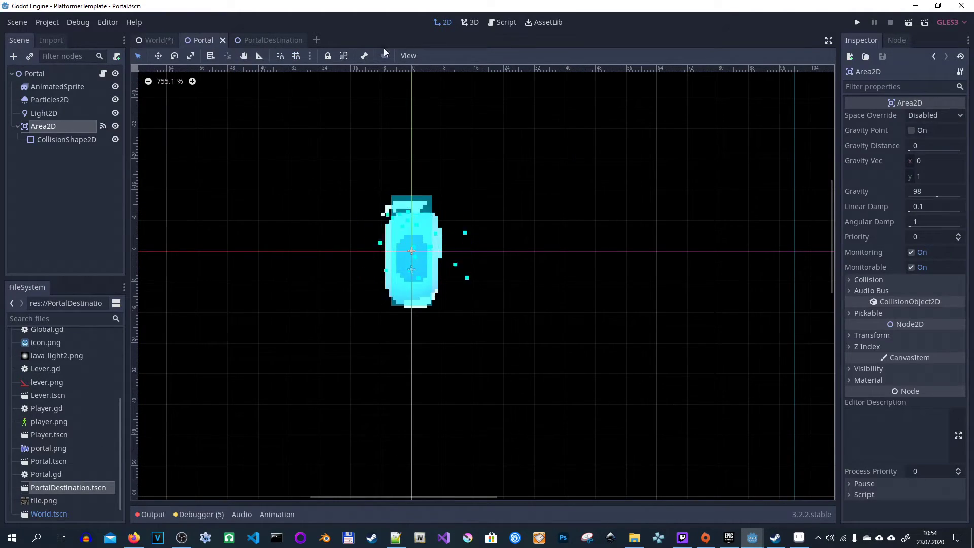
pyautogui.click(505, 23)
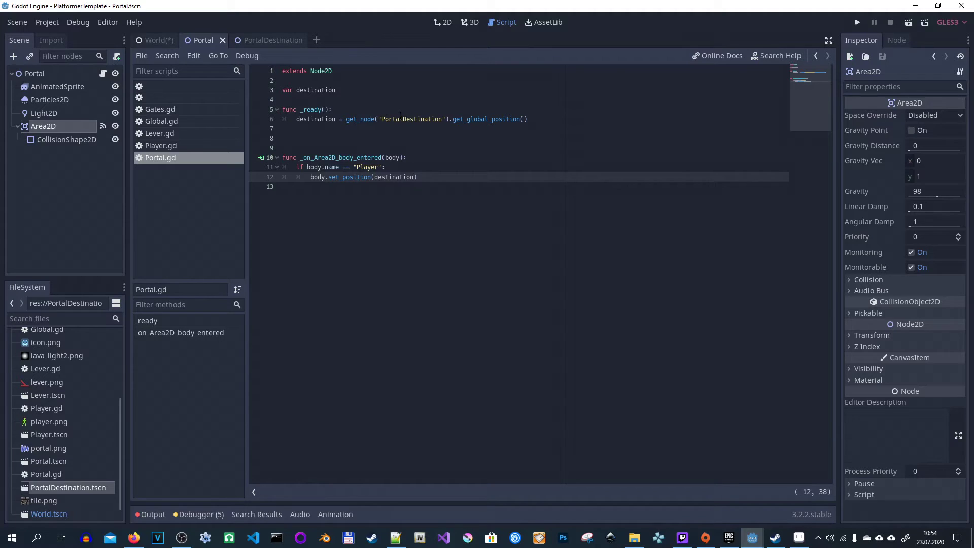
pyautogui.click(157, 39)
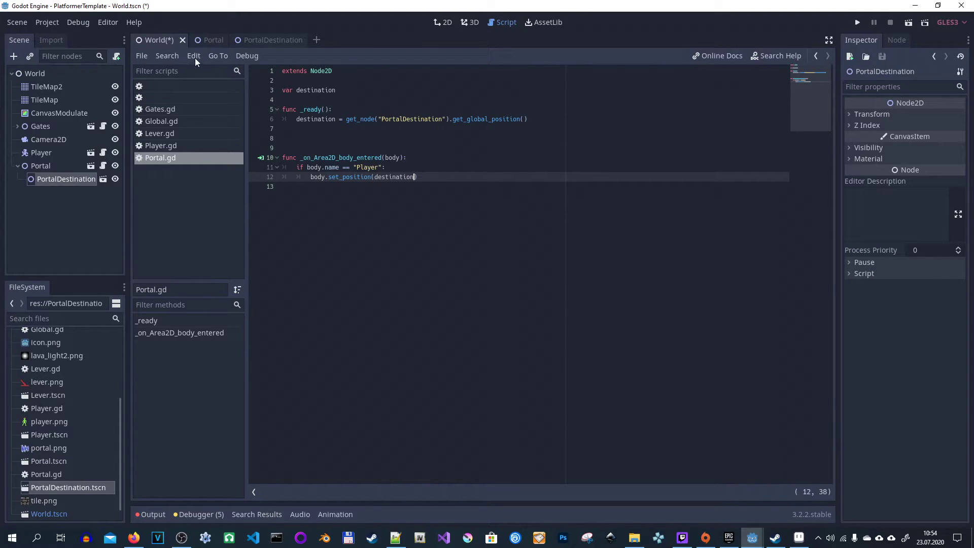
pyautogui.click(447, 22)
pyautogui.scroll(-2, 497, 221)
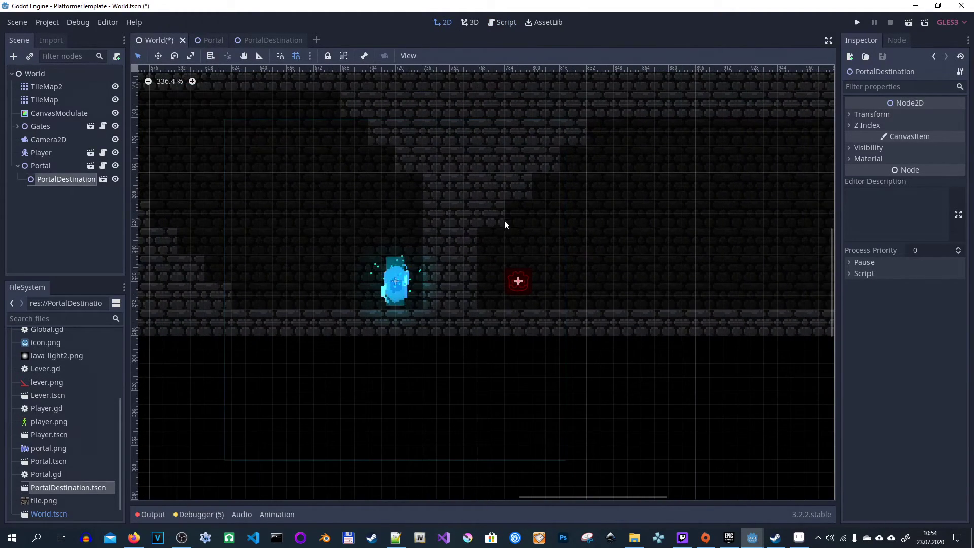
pyautogui.moveTo(505, 220); pyautogui.dragTo(539, 296, button='middle')
pyautogui.scroll(-1, 540, 287)
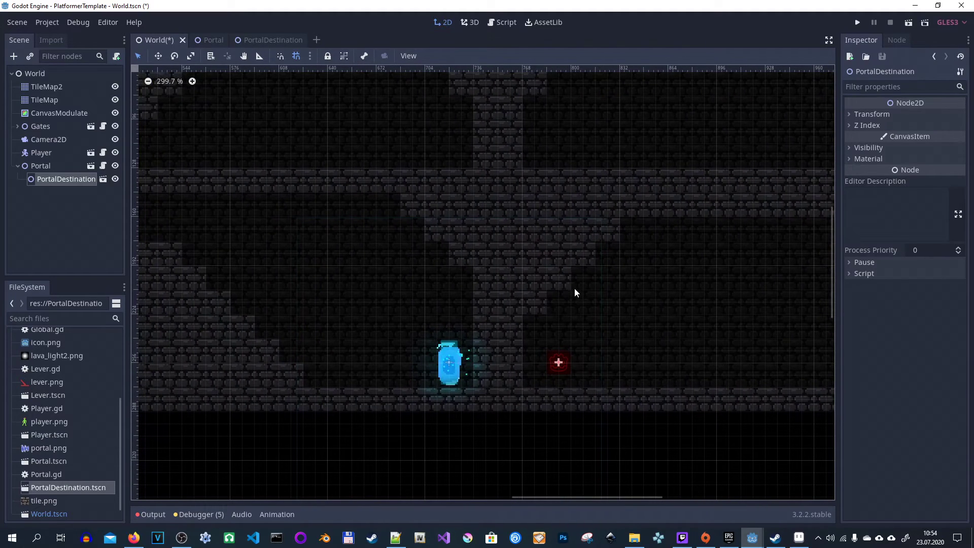
pyautogui.moveTo(591, 320); pyautogui.dragTo(539, 301, button='middle')
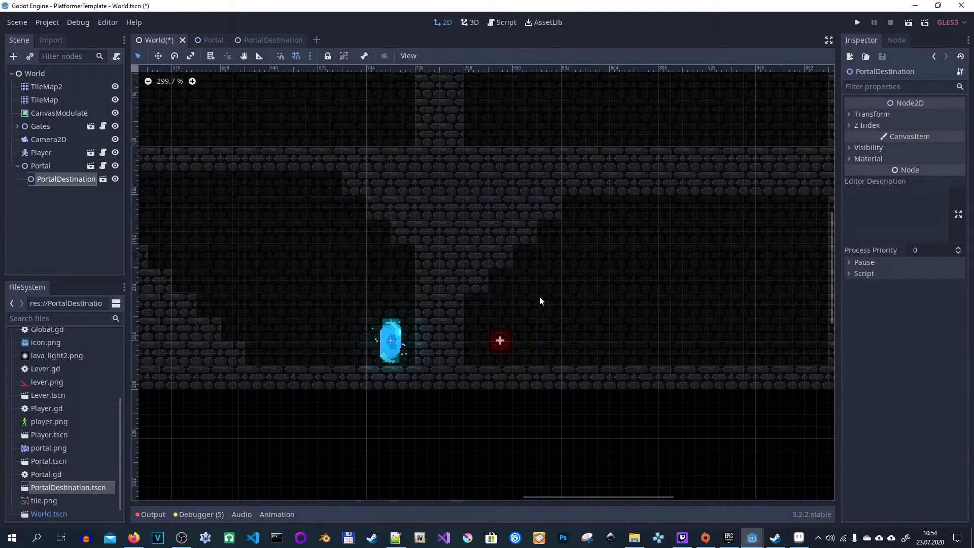
pyautogui.click(34, 166)
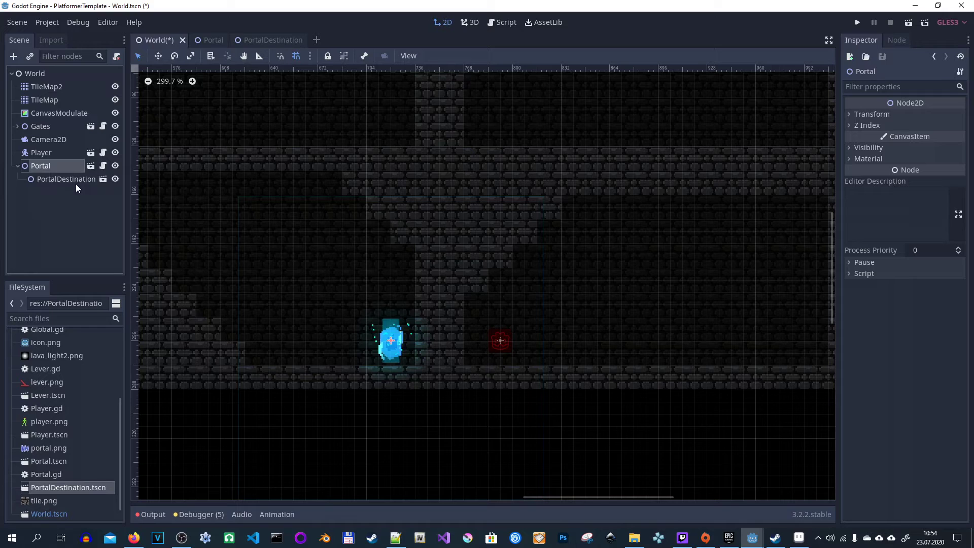
# Duplicate Portal as Portal2 and place it further right on the lower floor
pyautogui.hotkey('ctrl', 'd')
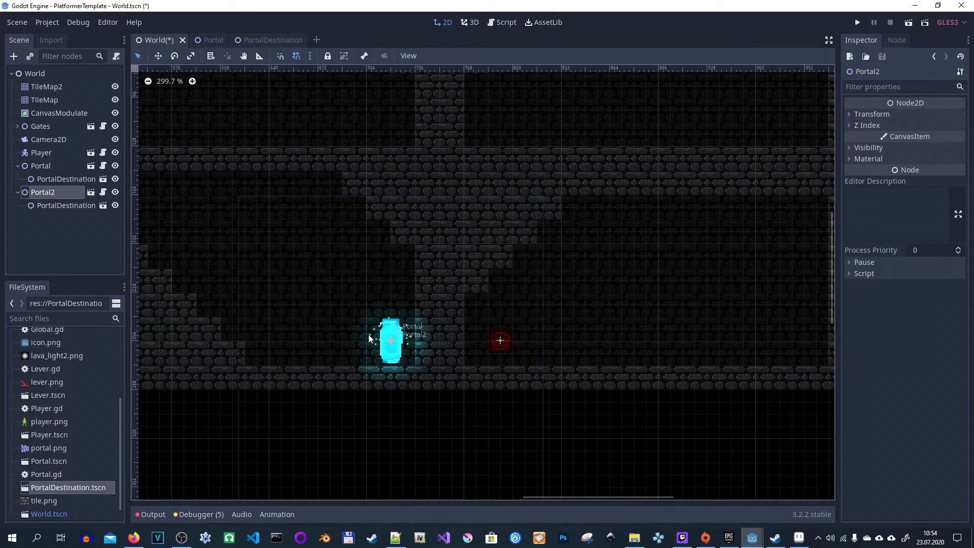
pyautogui.scroll(-1, 474, 330)
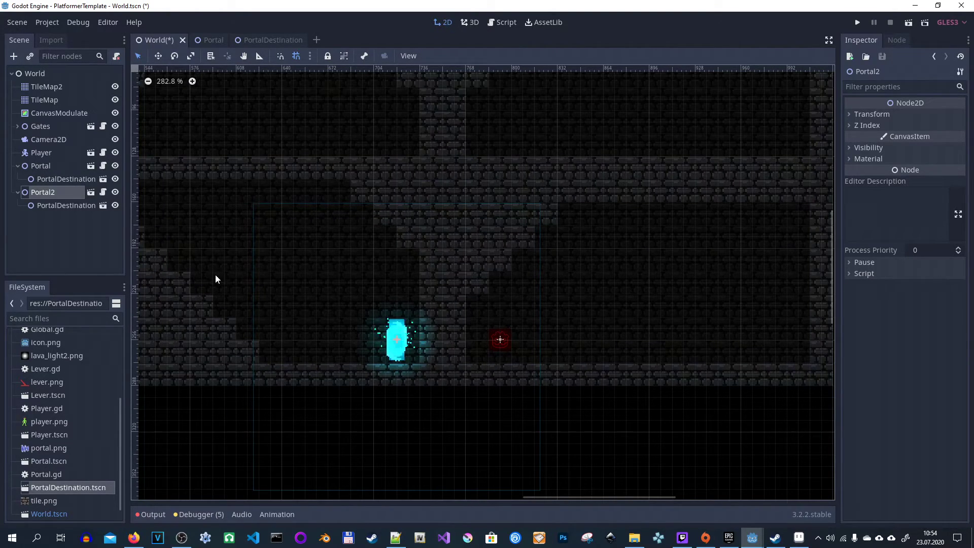
pyautogui.press('w')
pyautogui.moveTo(387, 329); pyautogui.dragTo(617, 329)
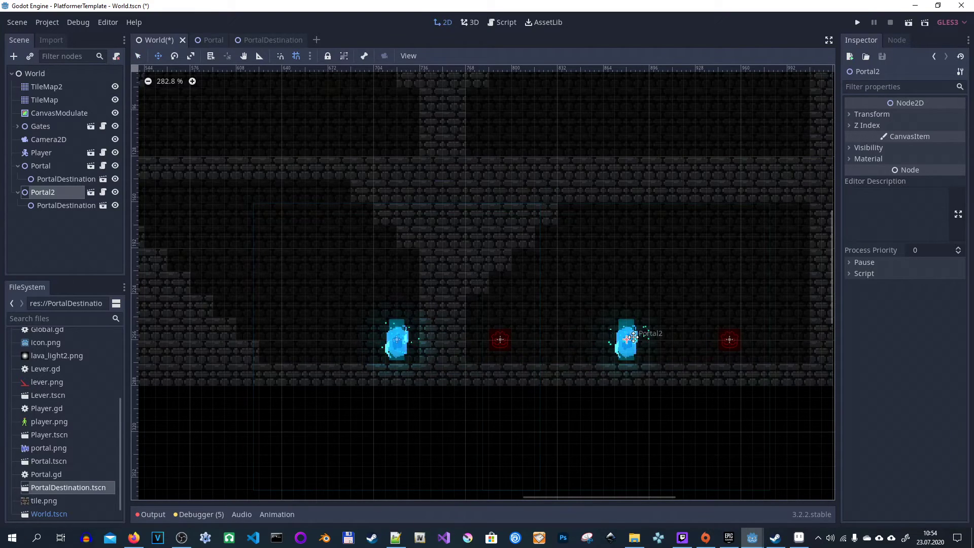
pyautogui.moveTo(608, 315); pyautogui.dragTo(477, 312, button='middle')
pyautogui.moveTo(429, 330); pyautogui.dragTo(573, 332)
# Move Portal2's destination marker up onto the upper ledge
pyautogui.click(677, 329)
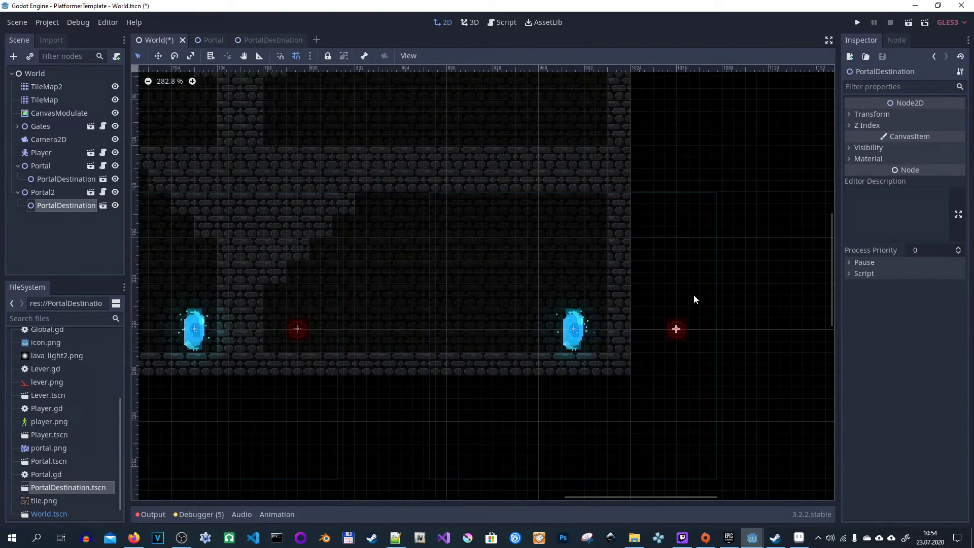
pyautogui.moveTo(693, 327); pyautogui.dragTo(752, 371, button='middle')
pyautogui.moveTo(735, 374); pyautogui.dragTo(219, 168)
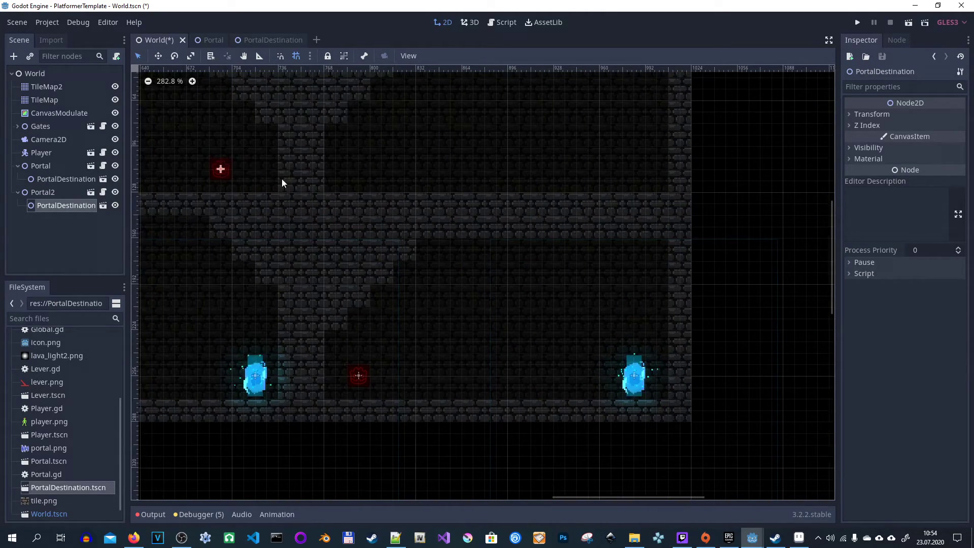
pyautogui.moveTo(228, 175); pyautogui.dragTo(513, 213, button='middle')
pyautogui.moveTo(511, 213); pyautogui.dragTo(291, 215)
pyautogui.moveTo(606, 312); pyautogui.dragTo(385, 241, button='middle')
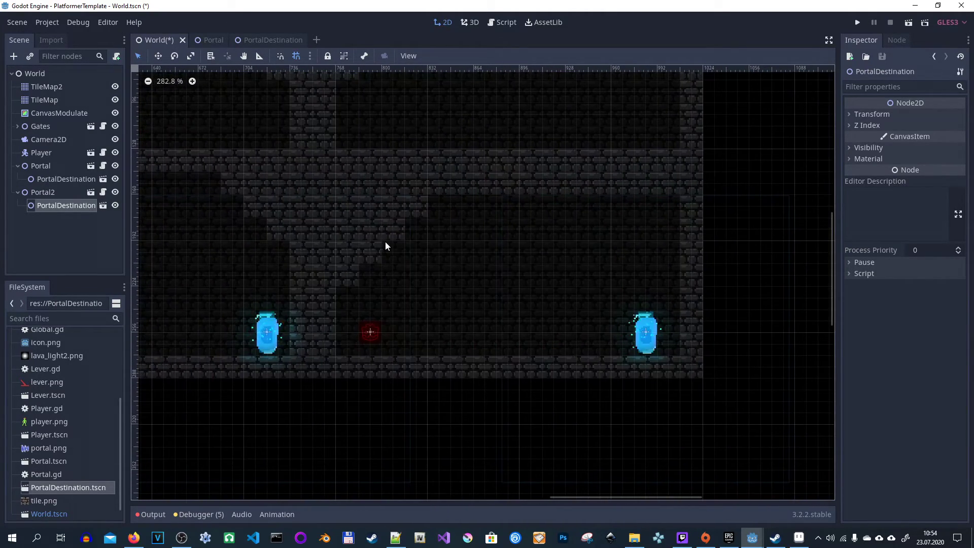
pyautogui.scroll(-1, 391, 254)
# Duplicate the original portal as Portal3 and move it up onto the upper ledge
pyautogui.click(289, 317)
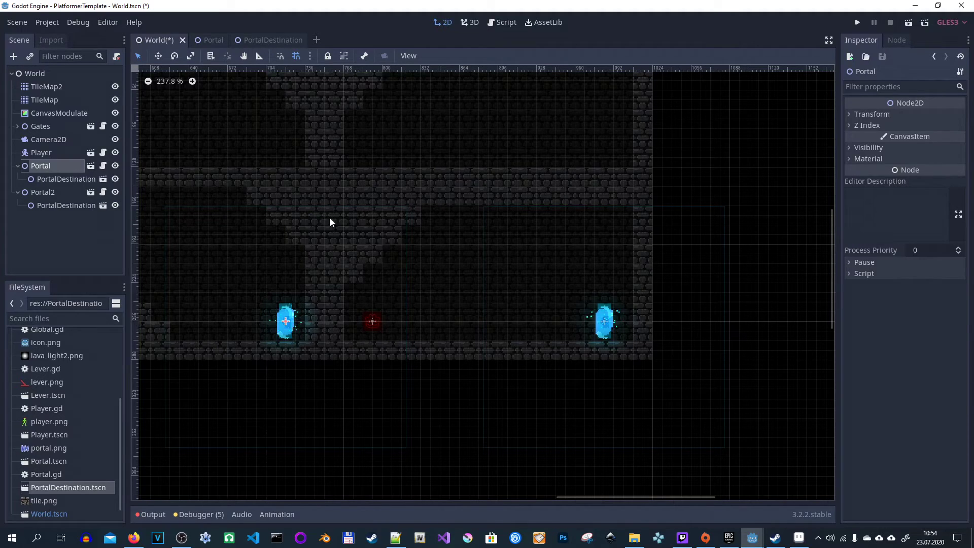
pyautogui.hotkey('ctrl', 'd')
pyautogui.moveTo(303, 333); pyautogui.dragTo(384, 364, button='middle')
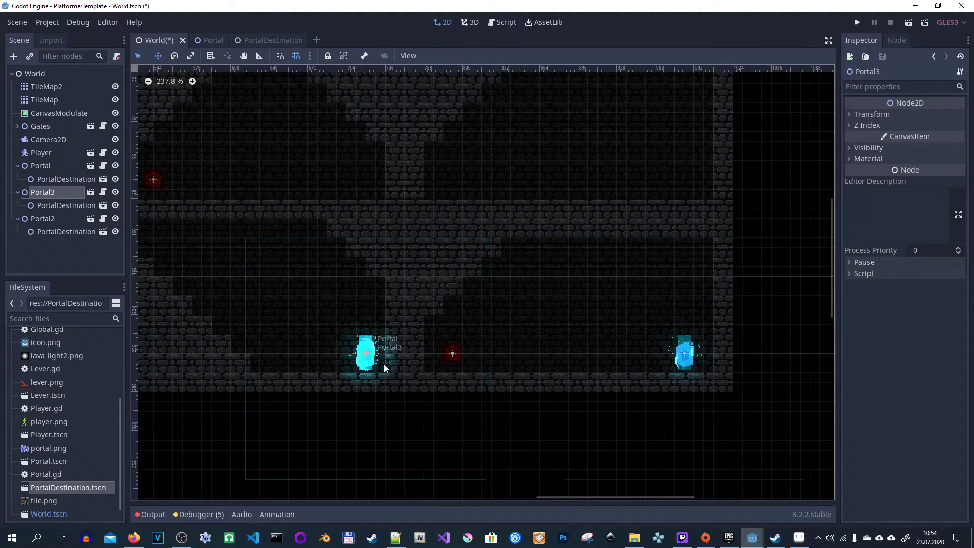
pyautogui.press('w')
pyautogui.moveTo(362, 328); pyautogui.dragTo(352, 158)
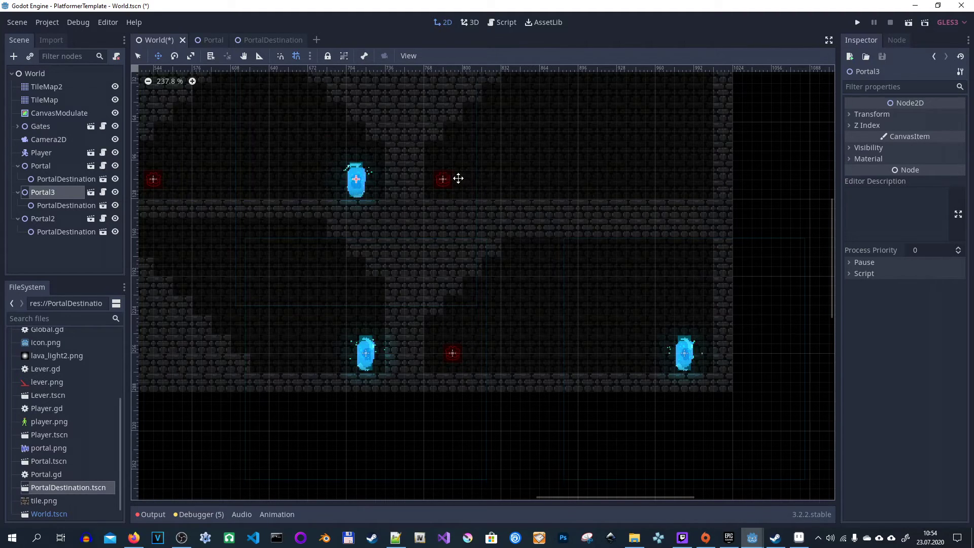
# Duplicate Portal3 as Portal4, move it right along the ledge, and place its marker far left
pyautogui.hotkey('ctrl', 'd')
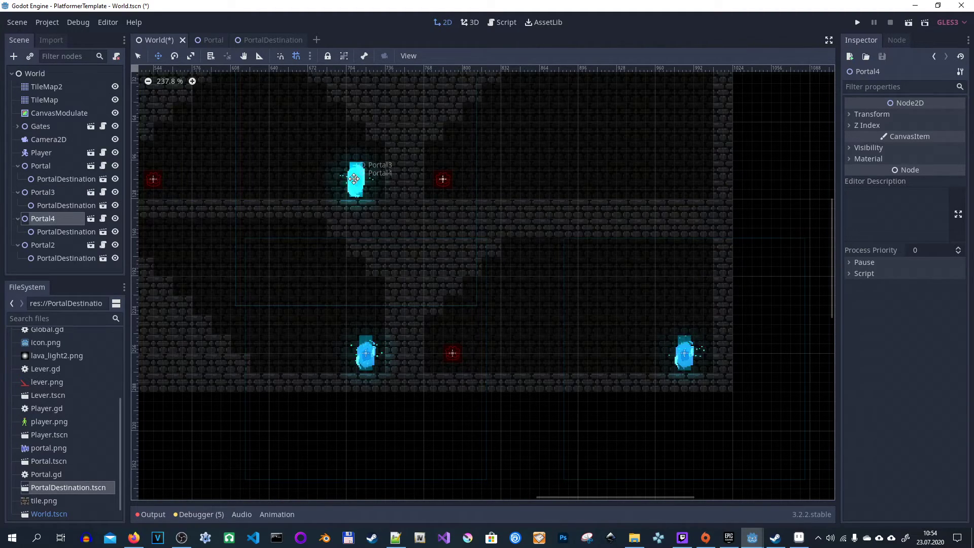
pyautogui.moveTo(437, 178)
pyautogui.mouseDown()
pyautogui.moveTo(658, 186)
pyautogui.moveTo(649, 176)
pyautogui.mouseUp()
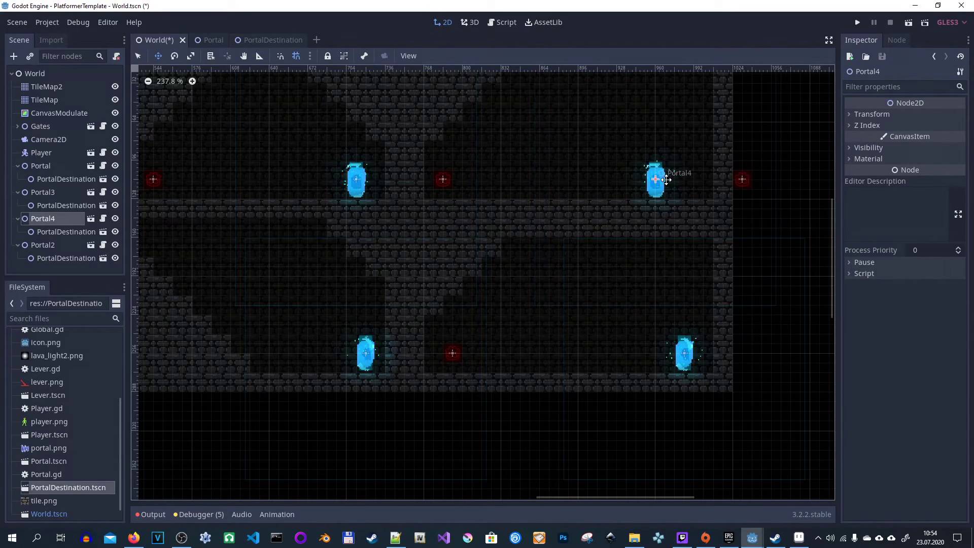
pyautogui.moveTo(748, 180); pyautogui.dragTo(211, 178)
pyautogui.moveTo(211, 178); pyautogui.dragTo(571, 203, button='middle')
pyautogui.moveTo(572, 203); pyautogui.dragTo(246, 217)
pyautogui.moveTo(245, 217); pyautogui.dragTo(539, 190, button='middle')
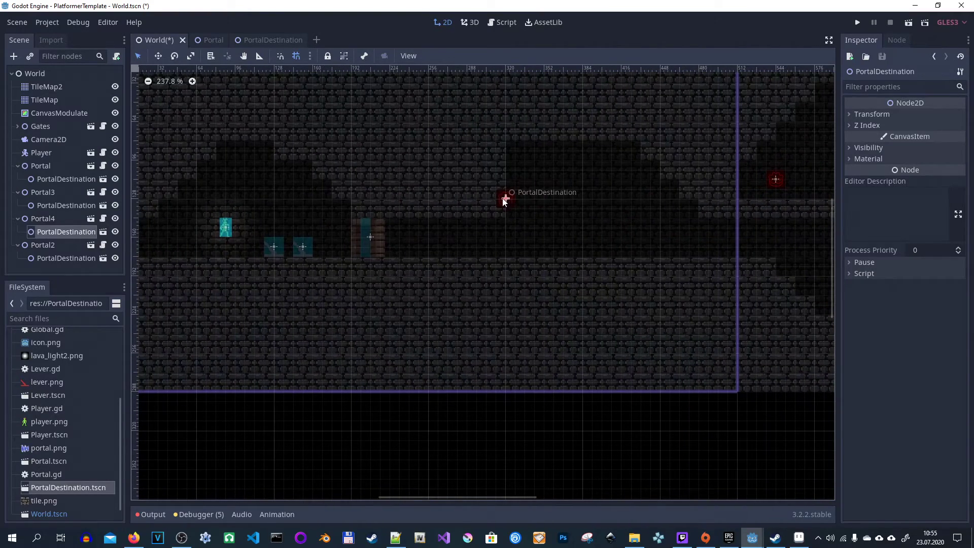
pyautogui.moveTo(504, 202)
pyautogui.mouseDown()
pyautogui.moveTo(177, 231)
pyautogui.moveTo(185, 227)
pyautogui.mouseUp()
# Frame all four portals and save the World scene
pyautogui.moveTo(665, 204); pyautogui.dragTo(221, 227, button='middle')
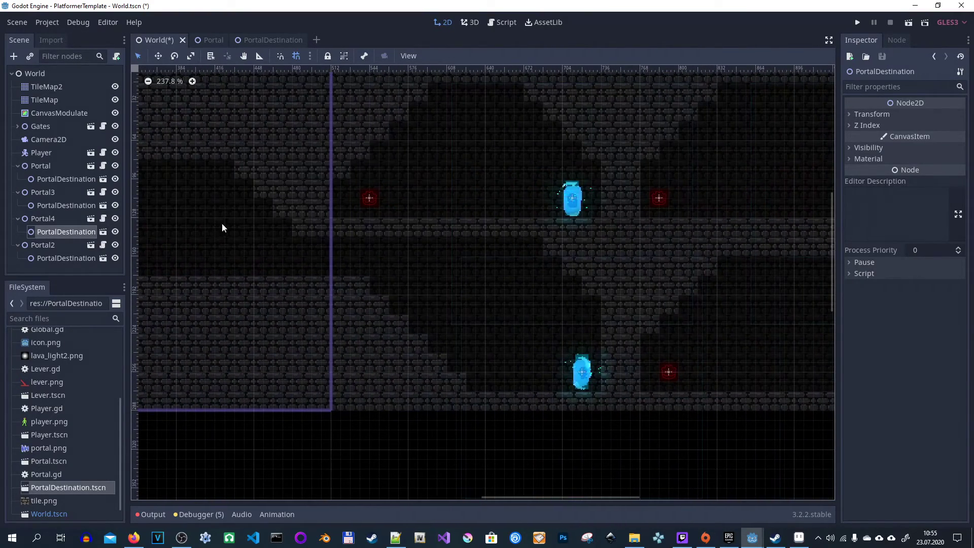
pyautogui.moveTo(610, 206); pyautogui.dragTo(466, 194, button='middle')
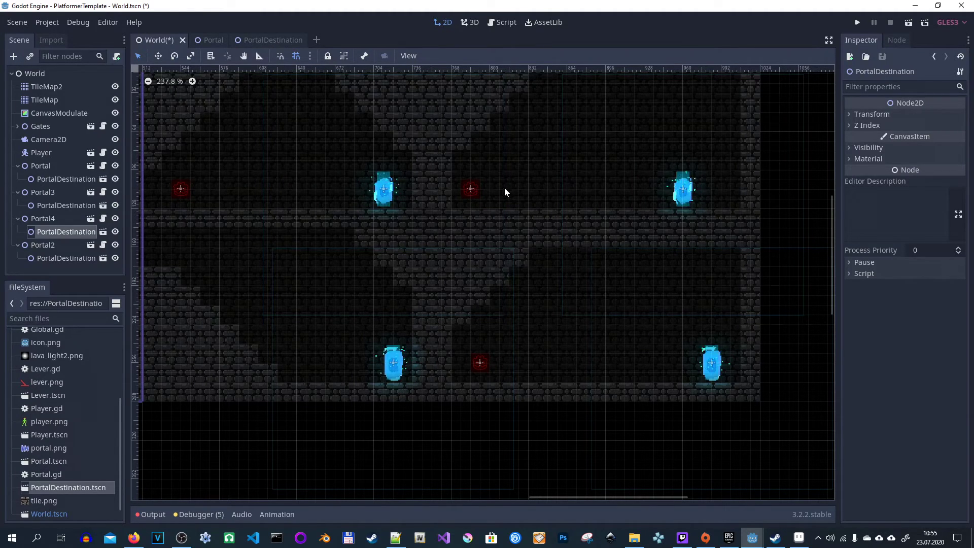
pyautogui.hotkey('ctrl', 's')
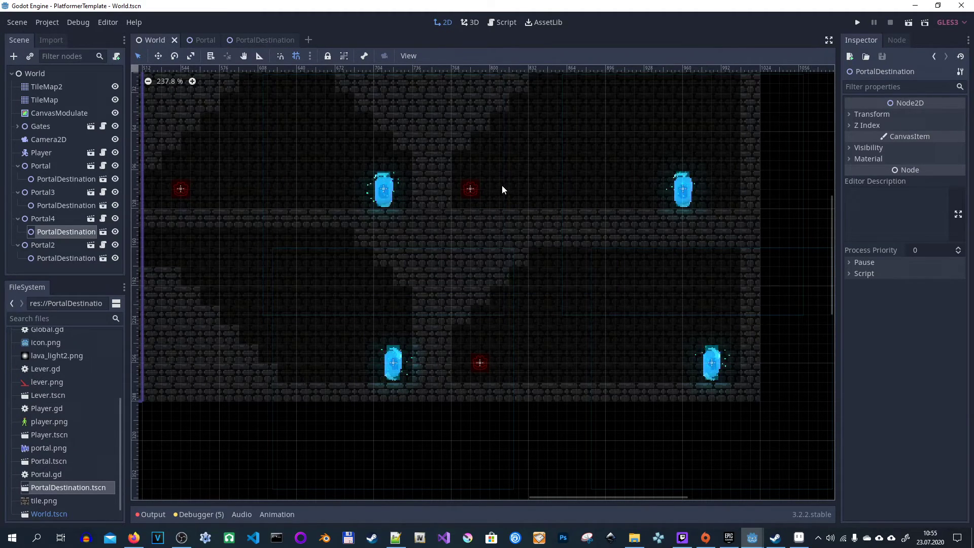
# Attach a new PortalDestination.gd script to the PortalDestination root node
pyautogui.click(267, 39)
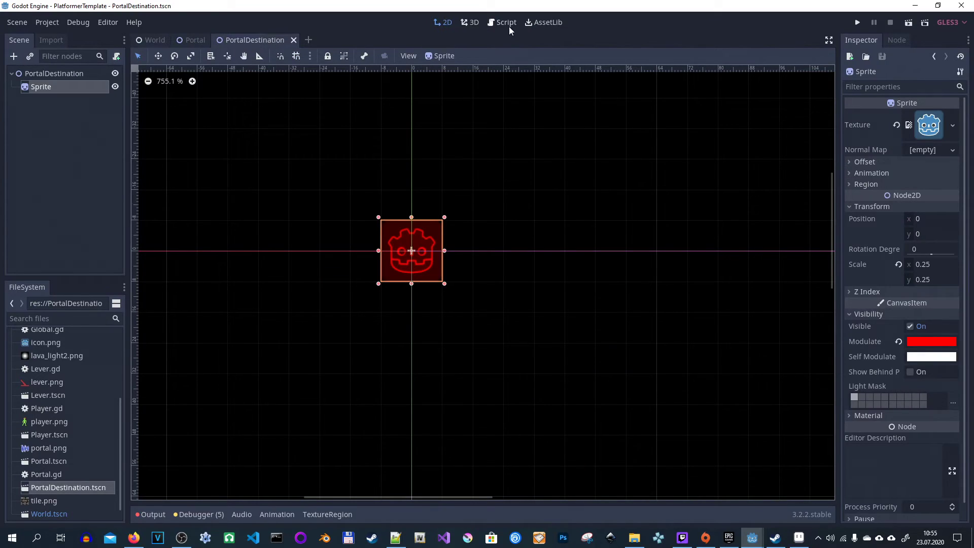
pyautogui.click(57, 73)
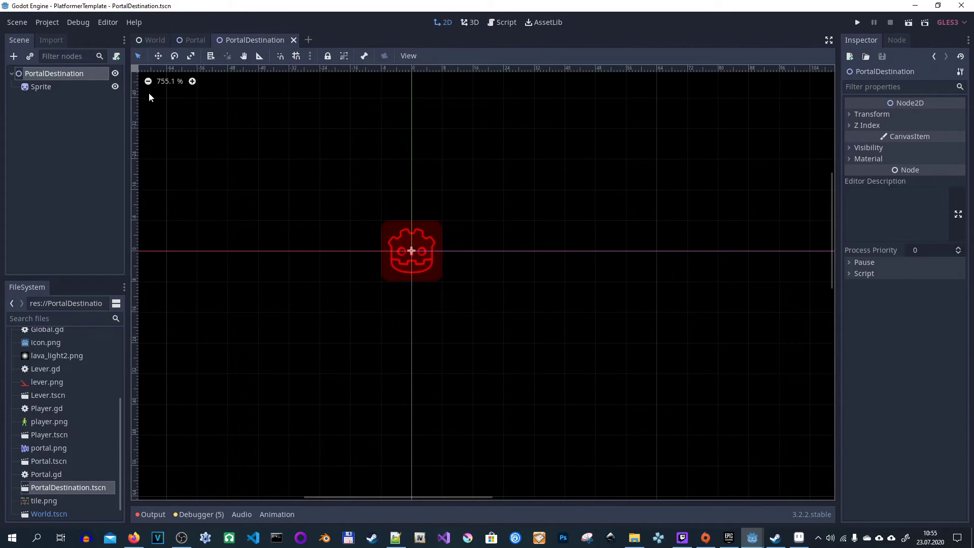
pyautogui.click(118, 57)
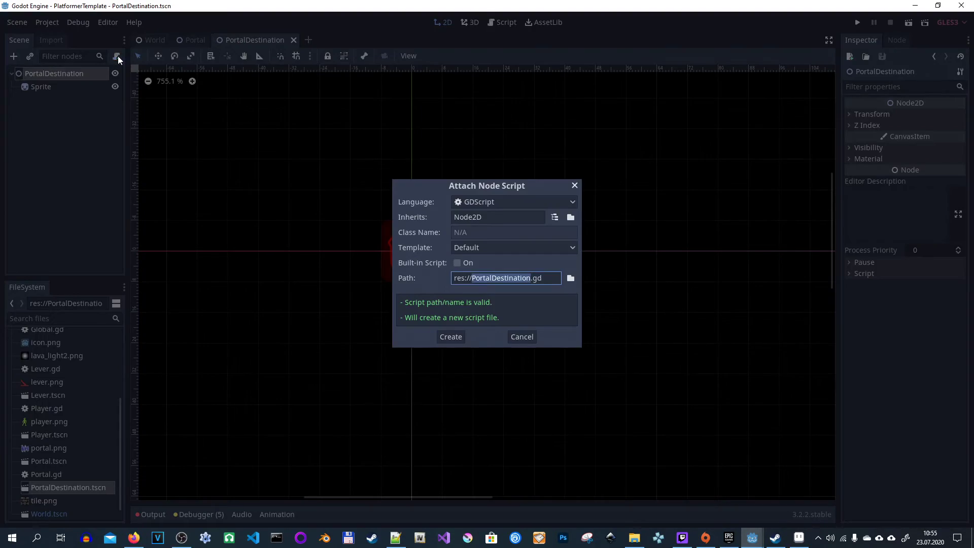
pyautogui.click(451, 337)
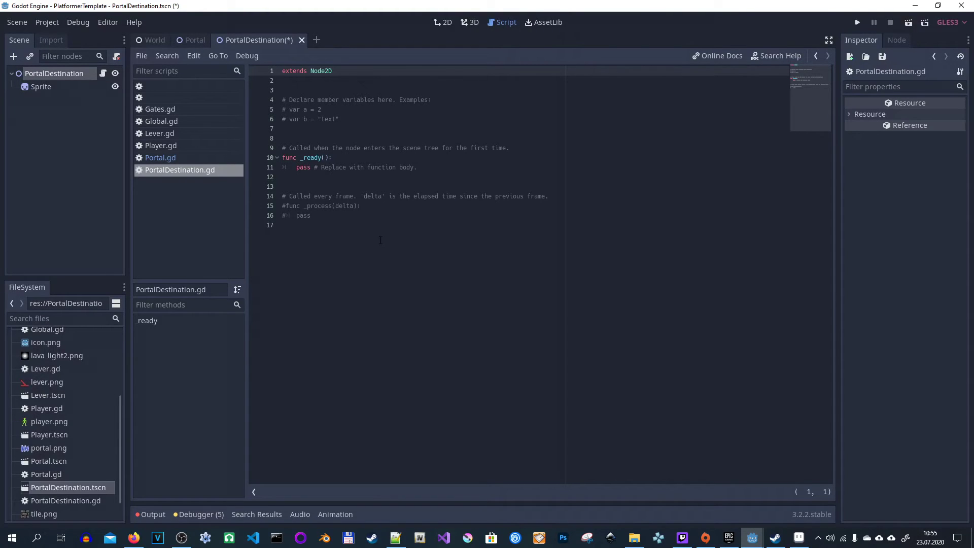
# Replace pass in _ready with self.visible = false, save, and return to World
pyautogui.moveTo(297, 168); pyautogui.dragTo(487, 170)
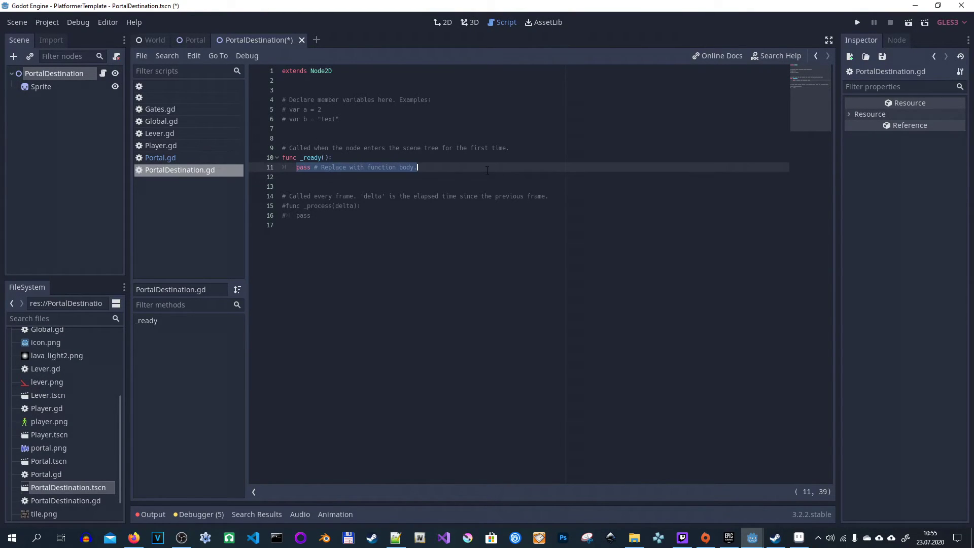
pyautogui.press('BackSpace')
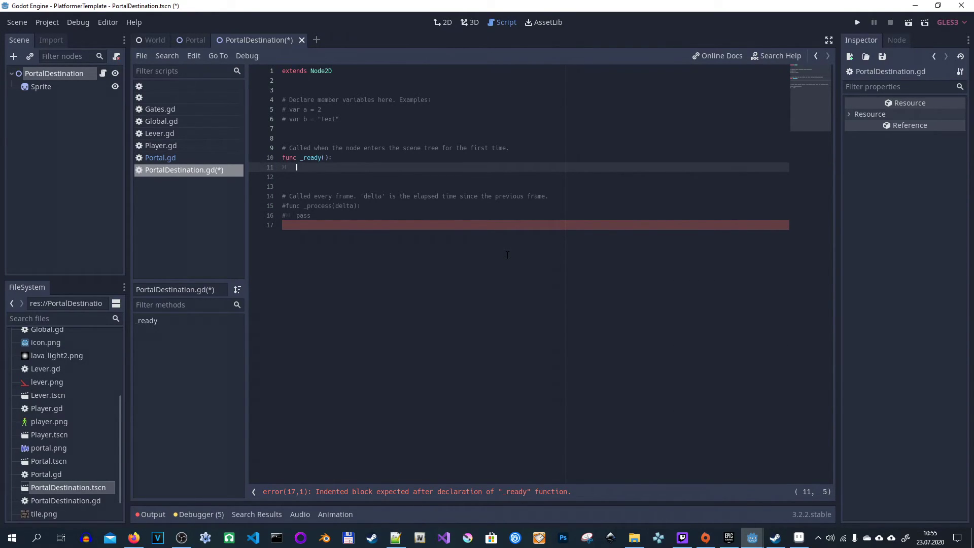
pyautogui.write('self.visible = false')
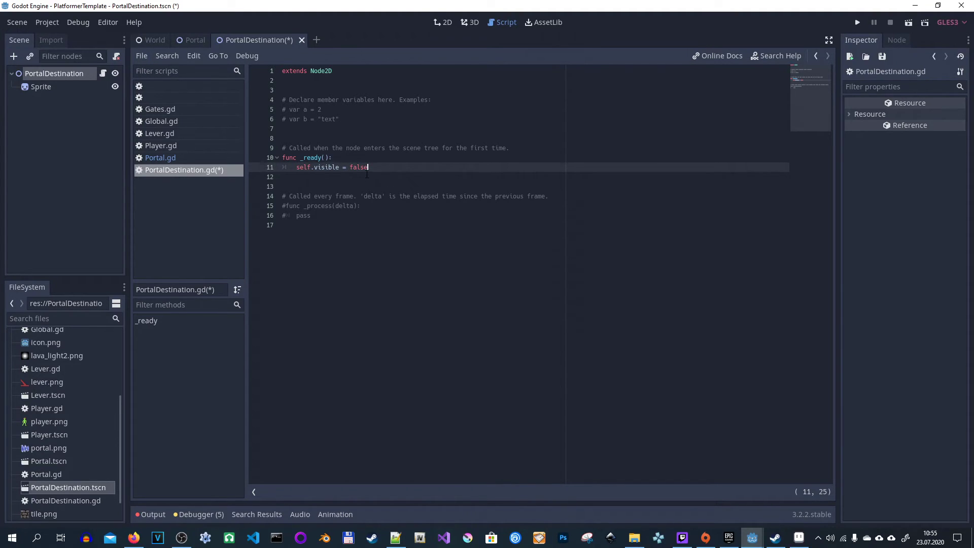
pyautogui.hotkey('ctrl', 's')
pyautogui.click(147, 39)
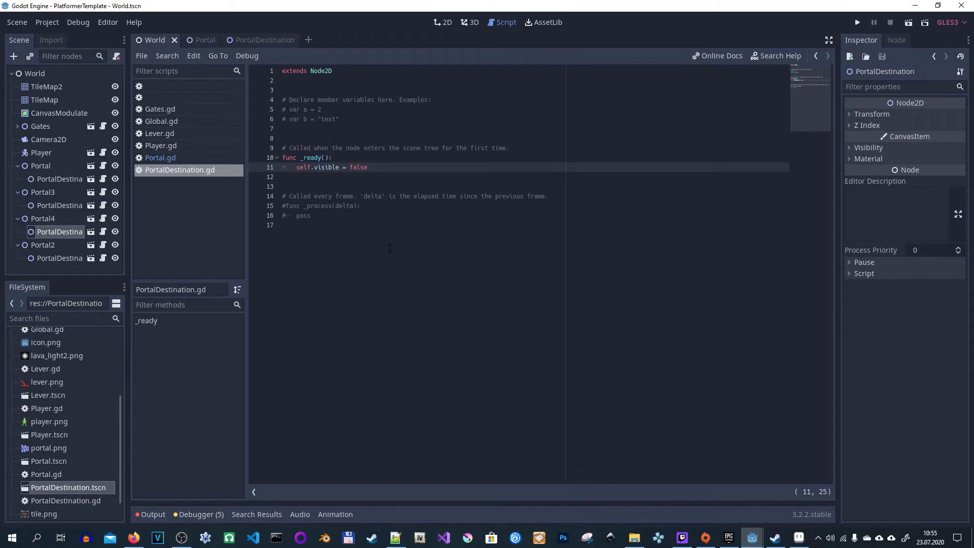
# Run the game with F5 and flip the second lever to open the door
pyautogui.press('F5')
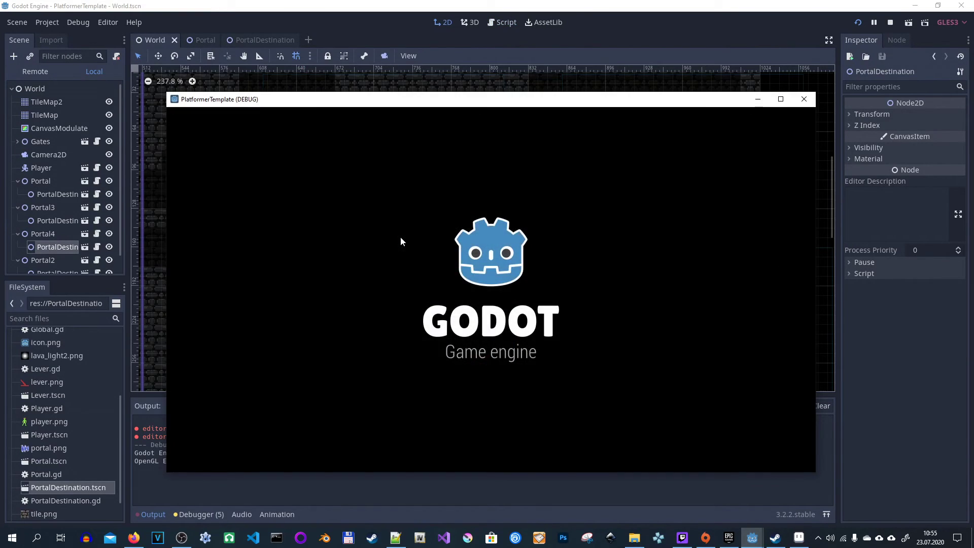
pyautogui.press('Right')
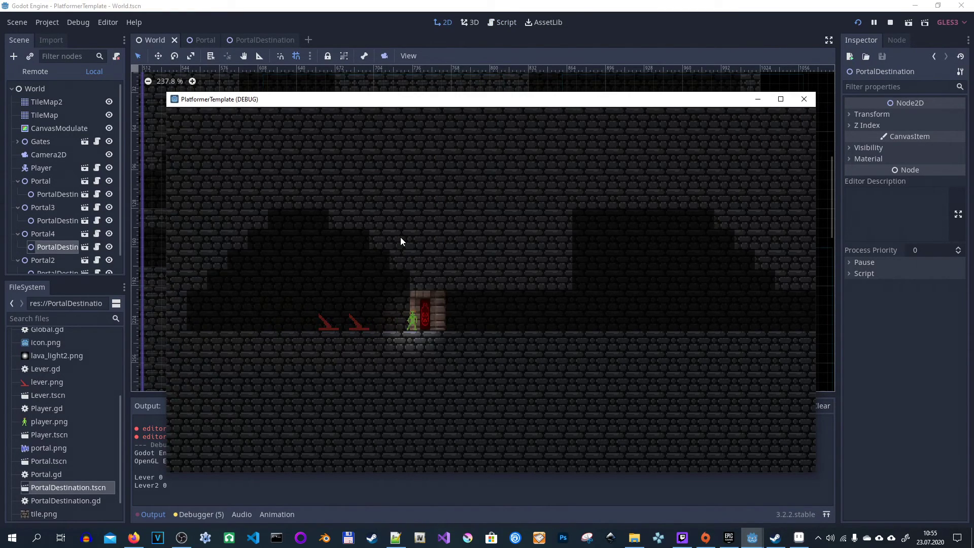
pyautogui.press('Left')
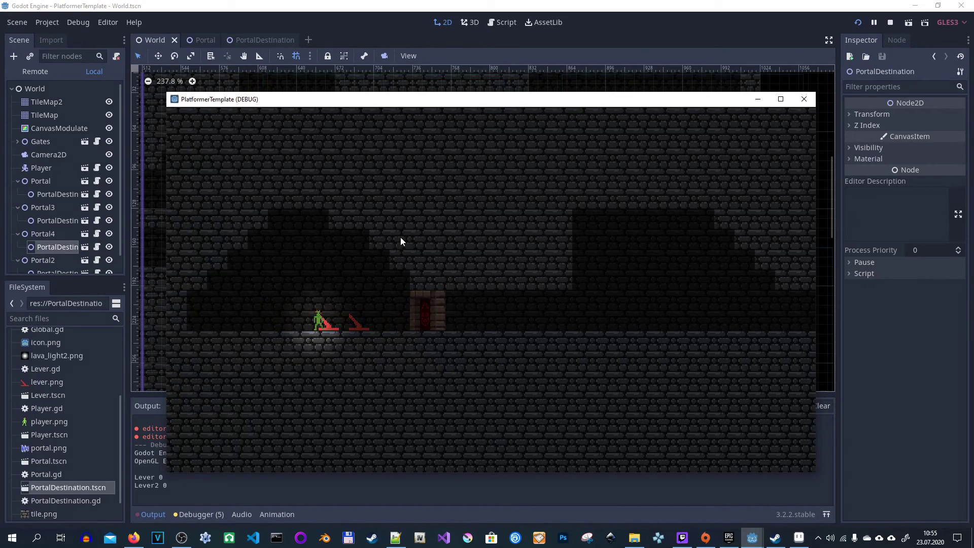
pyautogui.press('e')
pyautogui.press('Right')
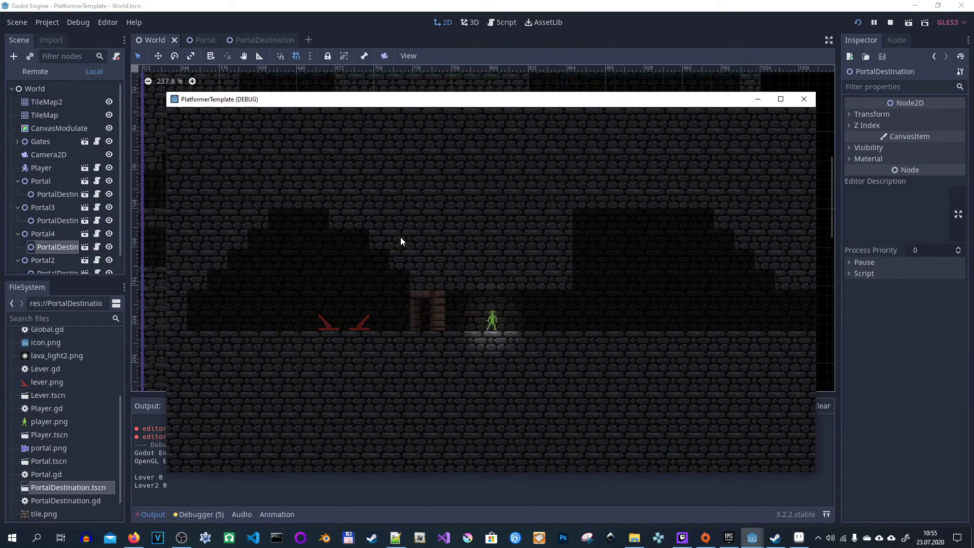
# Walk into the portal room and teleport through the lower-left and lower-right portals upstairs
pyautogui.press('Right')
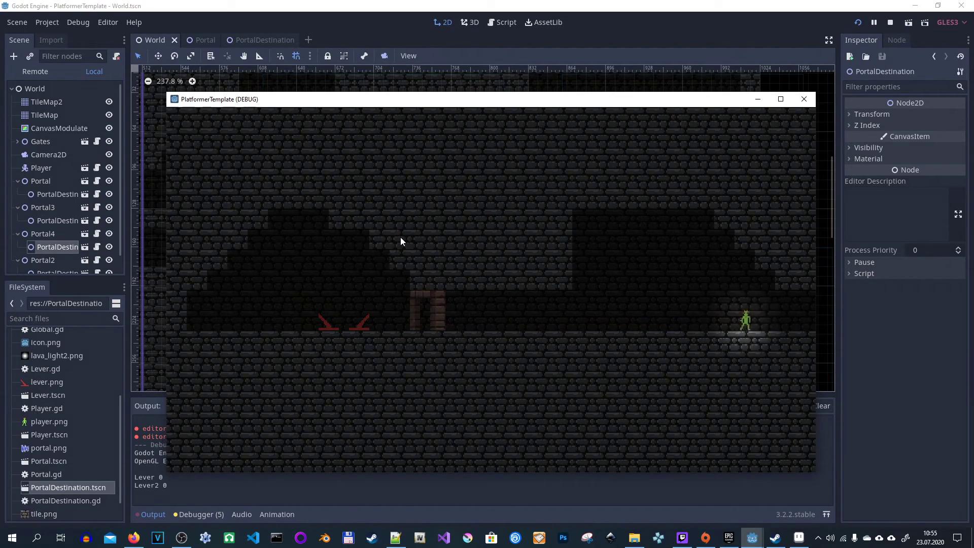
pyautogui.press('Right')
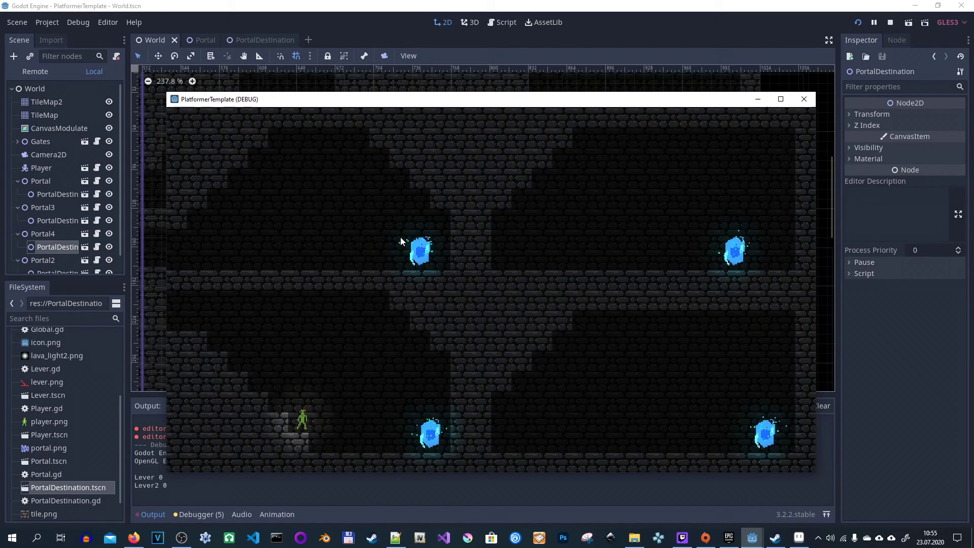
pyautogui.press('Right')
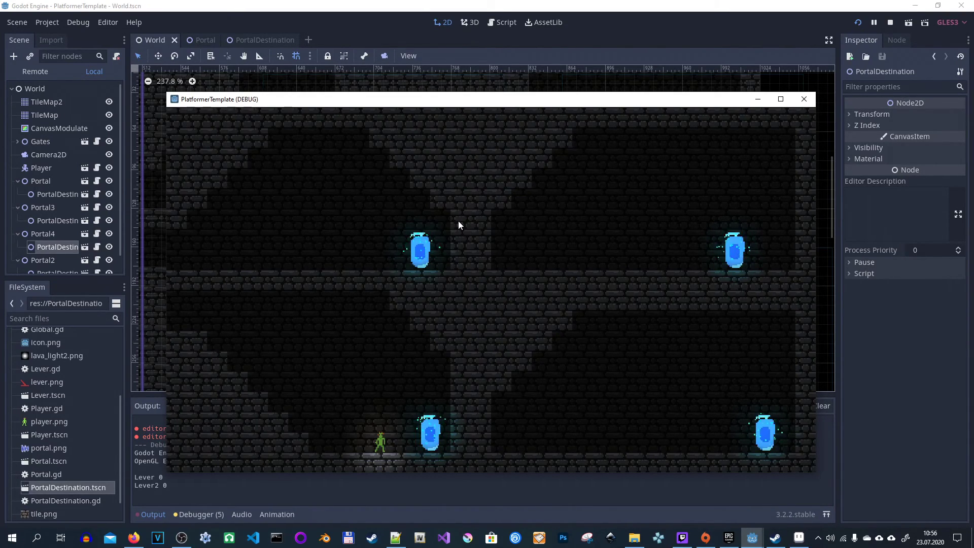
pyautogui.press('Right')
pyautogui.press('Right')
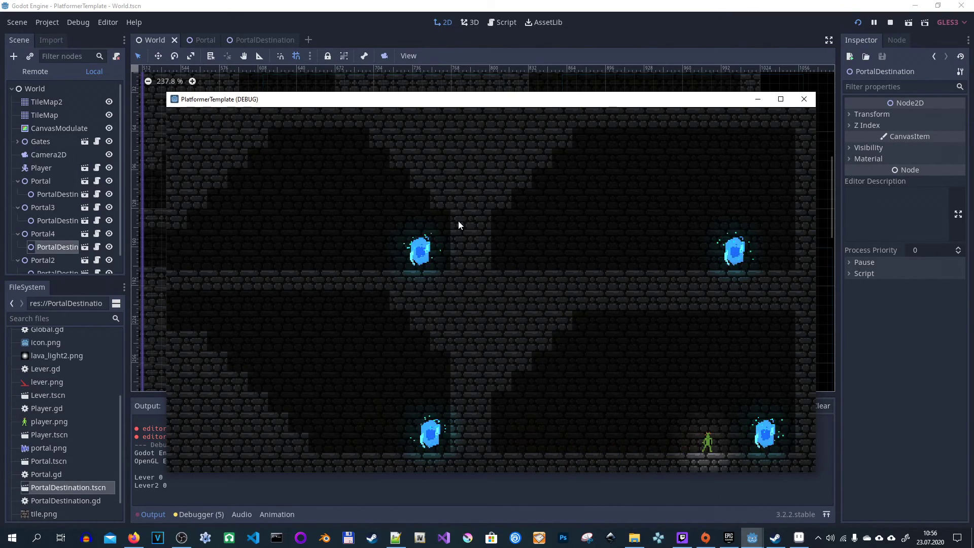
pyautogui.press('Right')
pyautogui.press('Right')
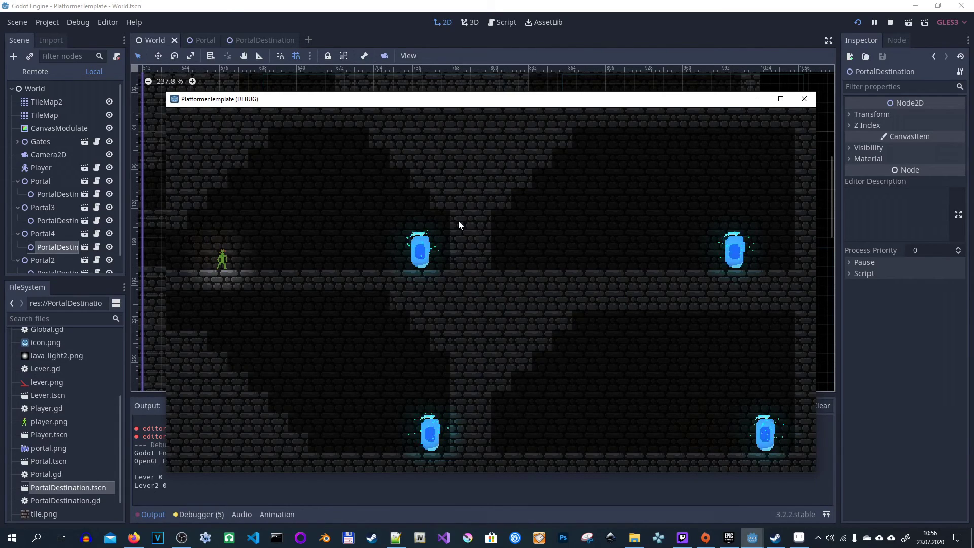
pyautogui.press('Right')
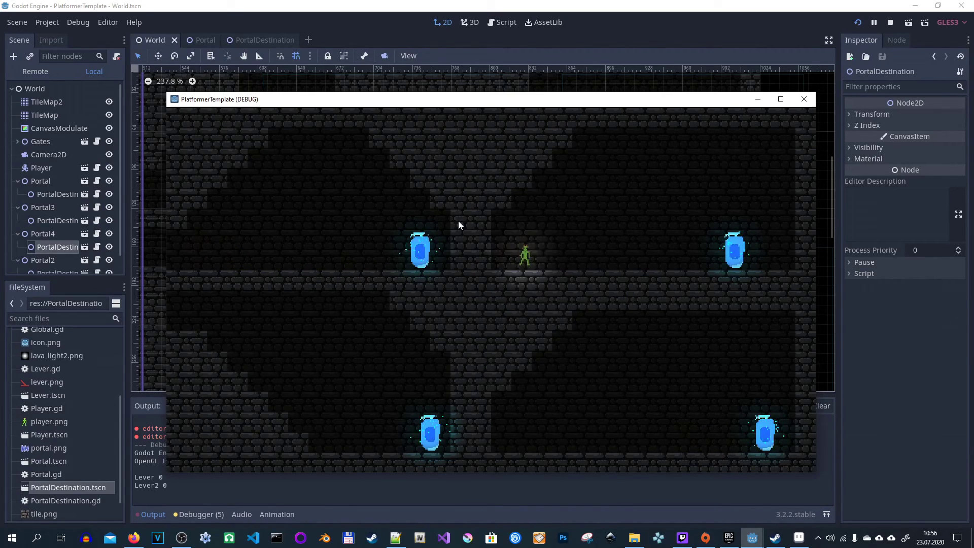
pyautogui.press('Right')
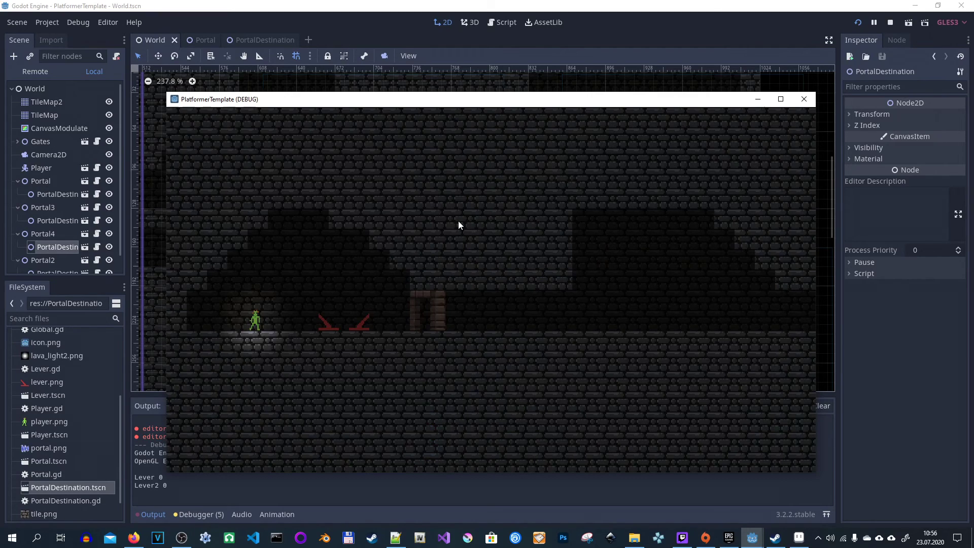
# Walk right past the levers and through the open doorway, dropping to the lower portal floor
pyautogui.press('Right')
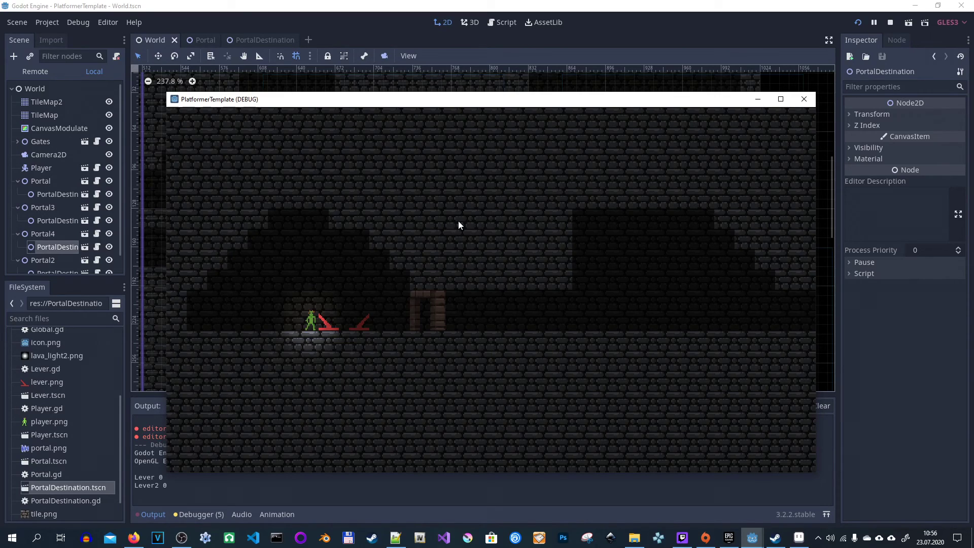
pyautogui.press('Right')
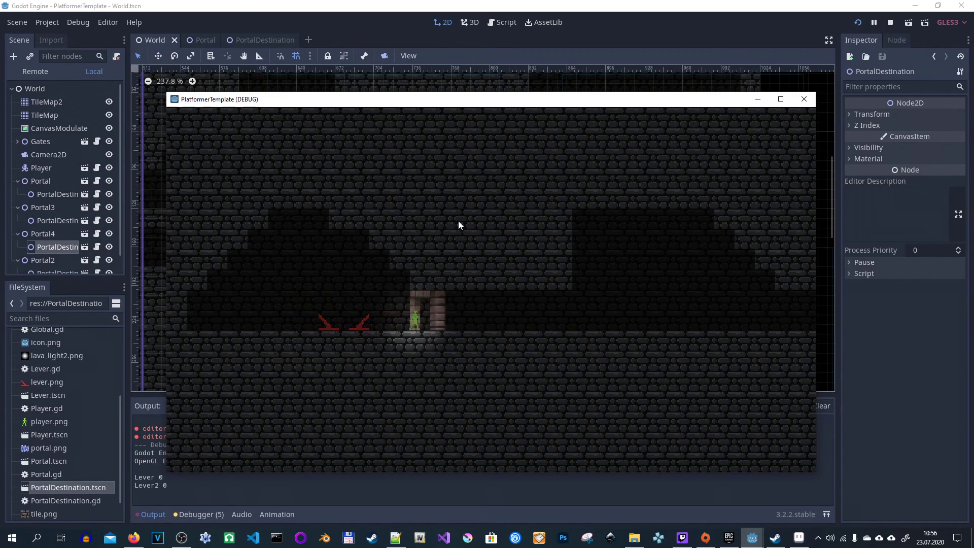
pyautogui.press('Right')
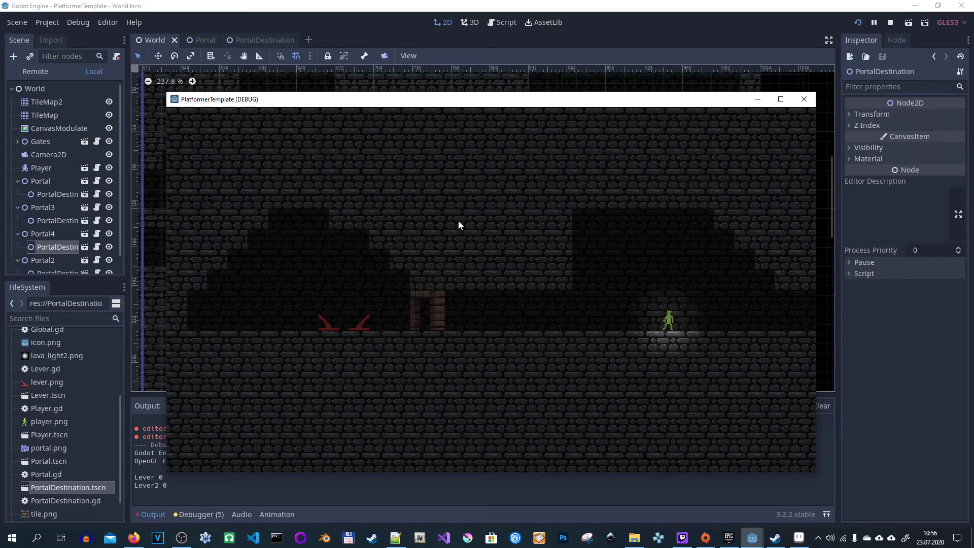
pyautogui.press('Right')
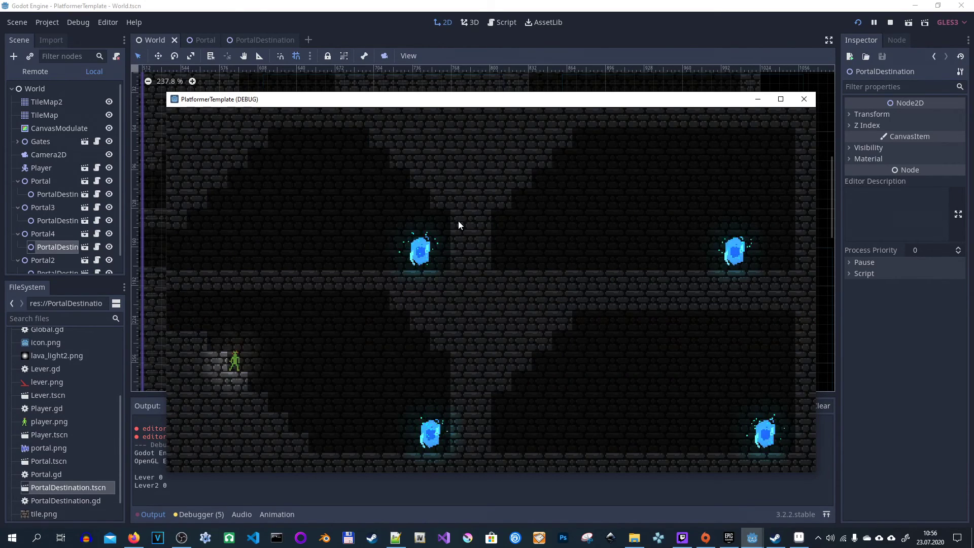
pyautogui.press('Right')
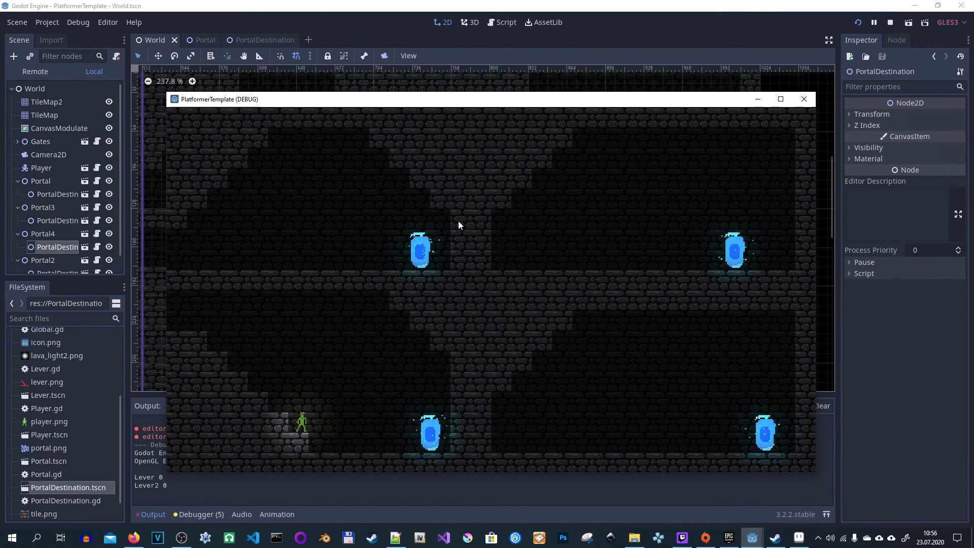